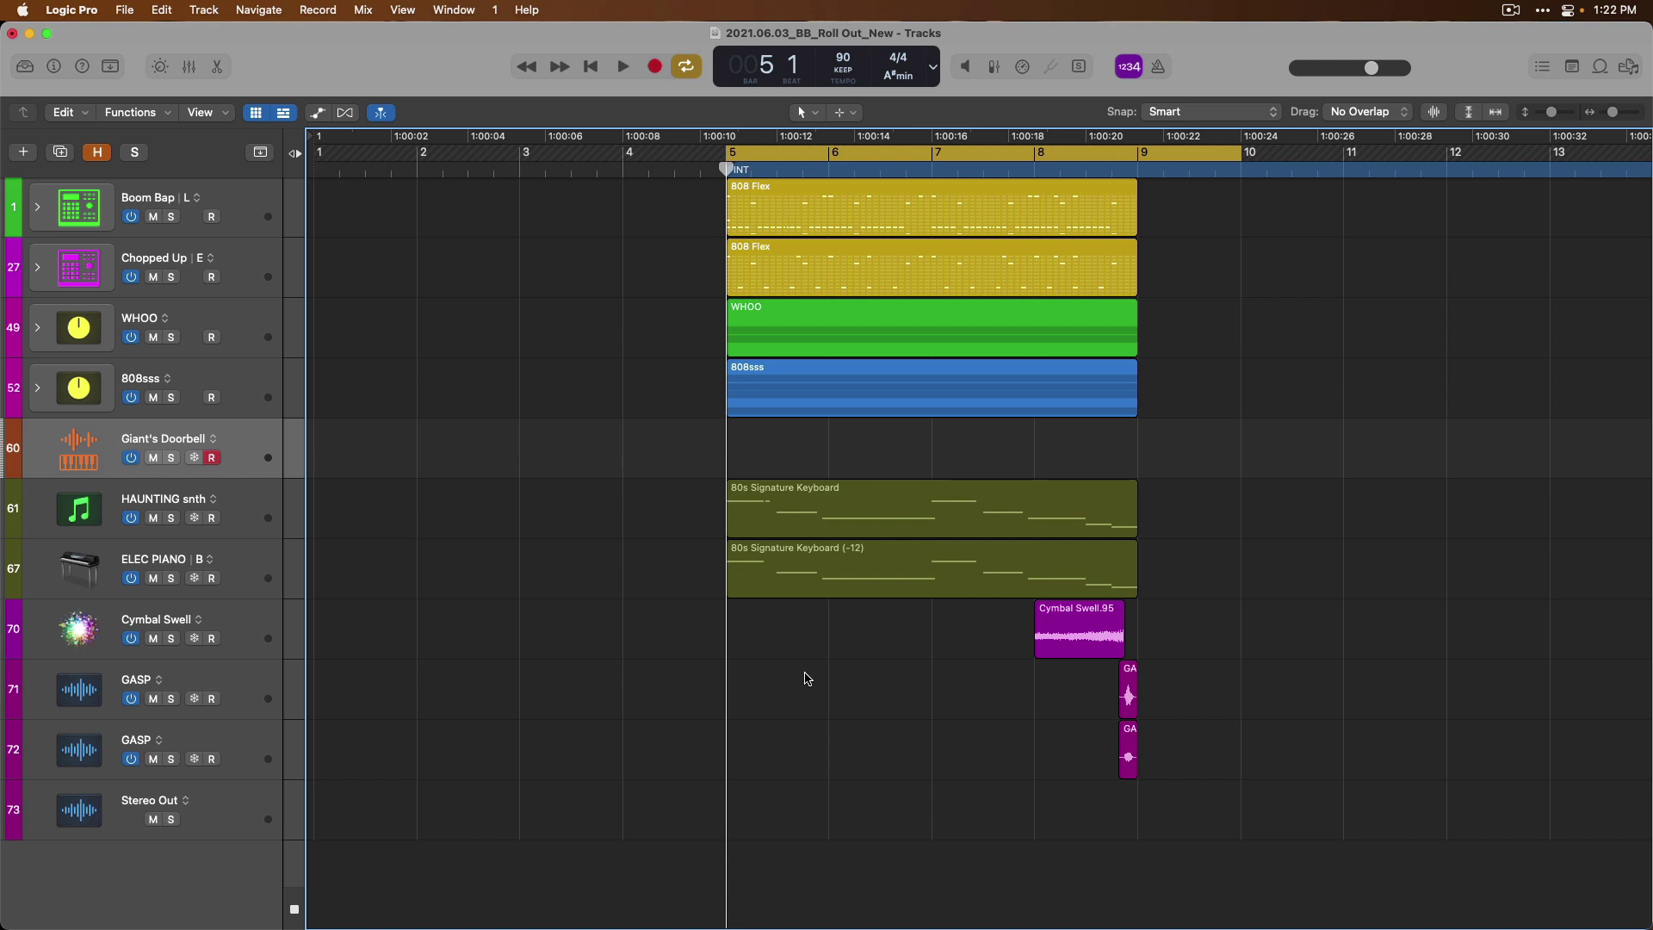
# Step: Play the arrangement from bar 5 and stop near bar 9
pyautogui.press('space')
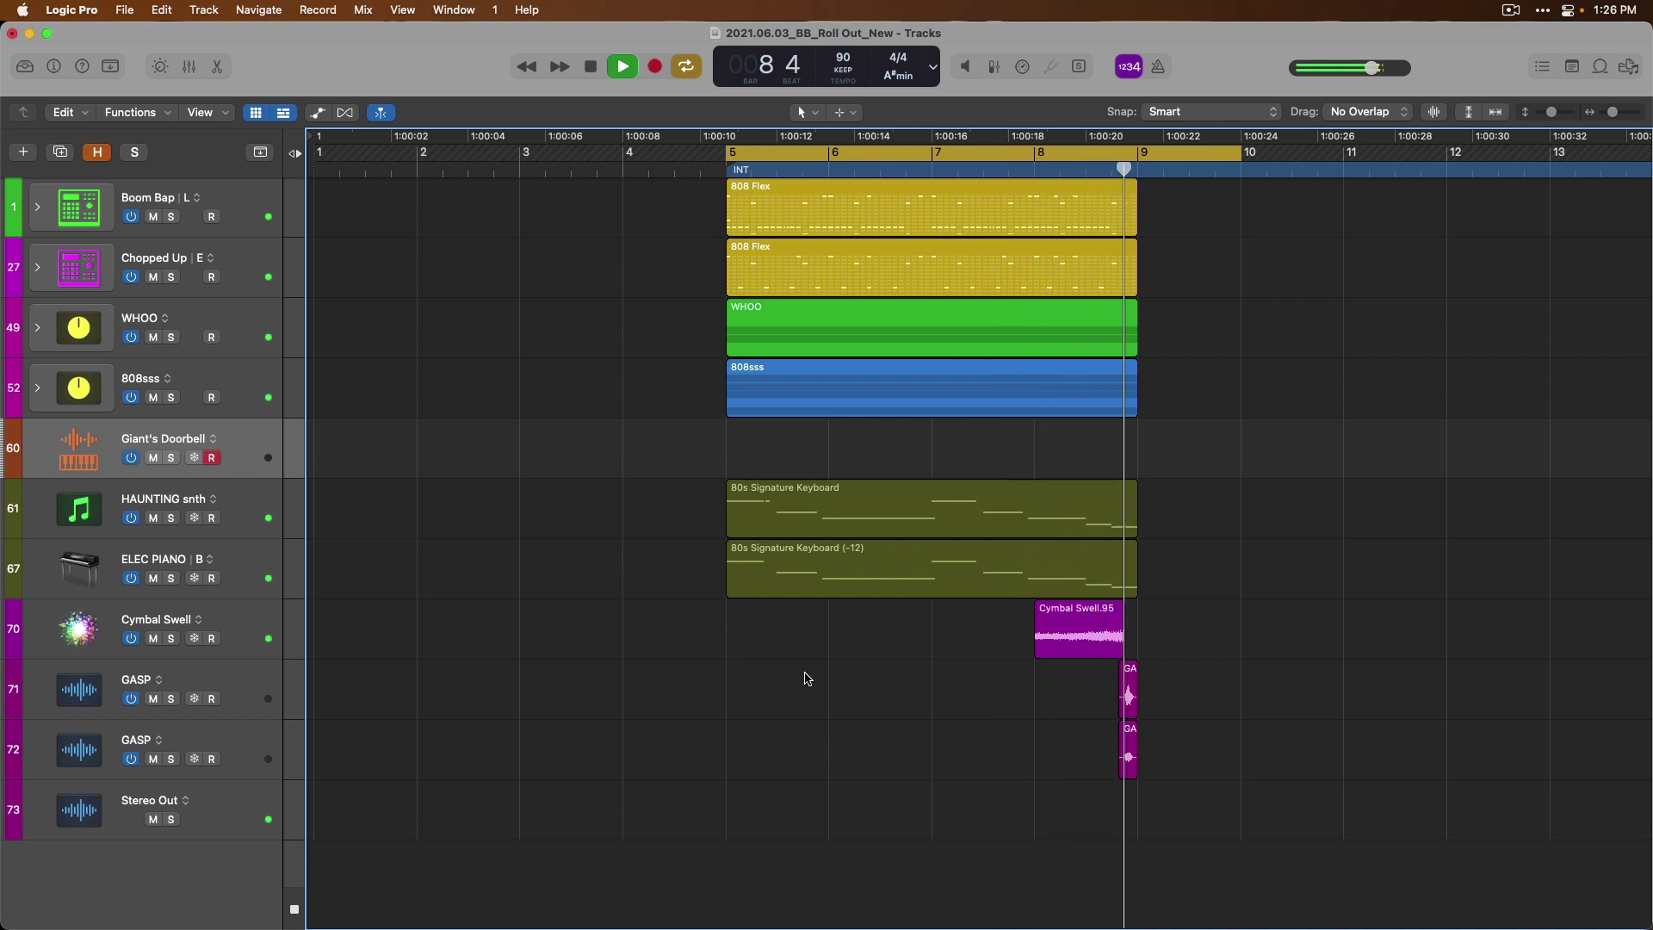
pyautogui.press('space')
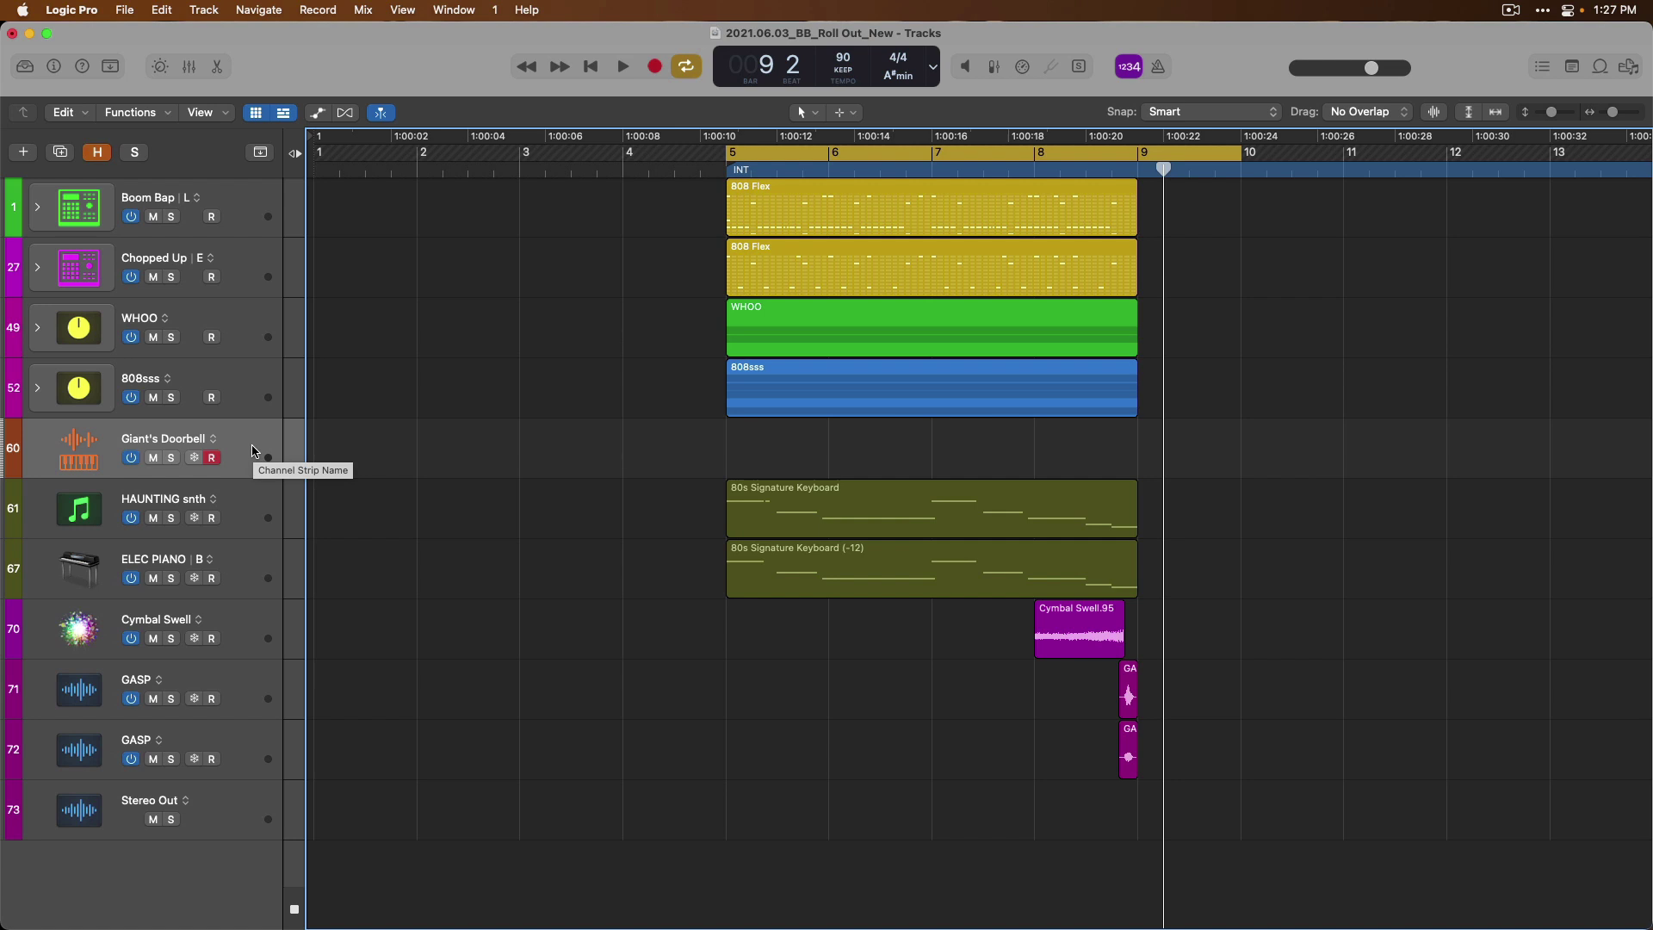
pyautogui.press('i')
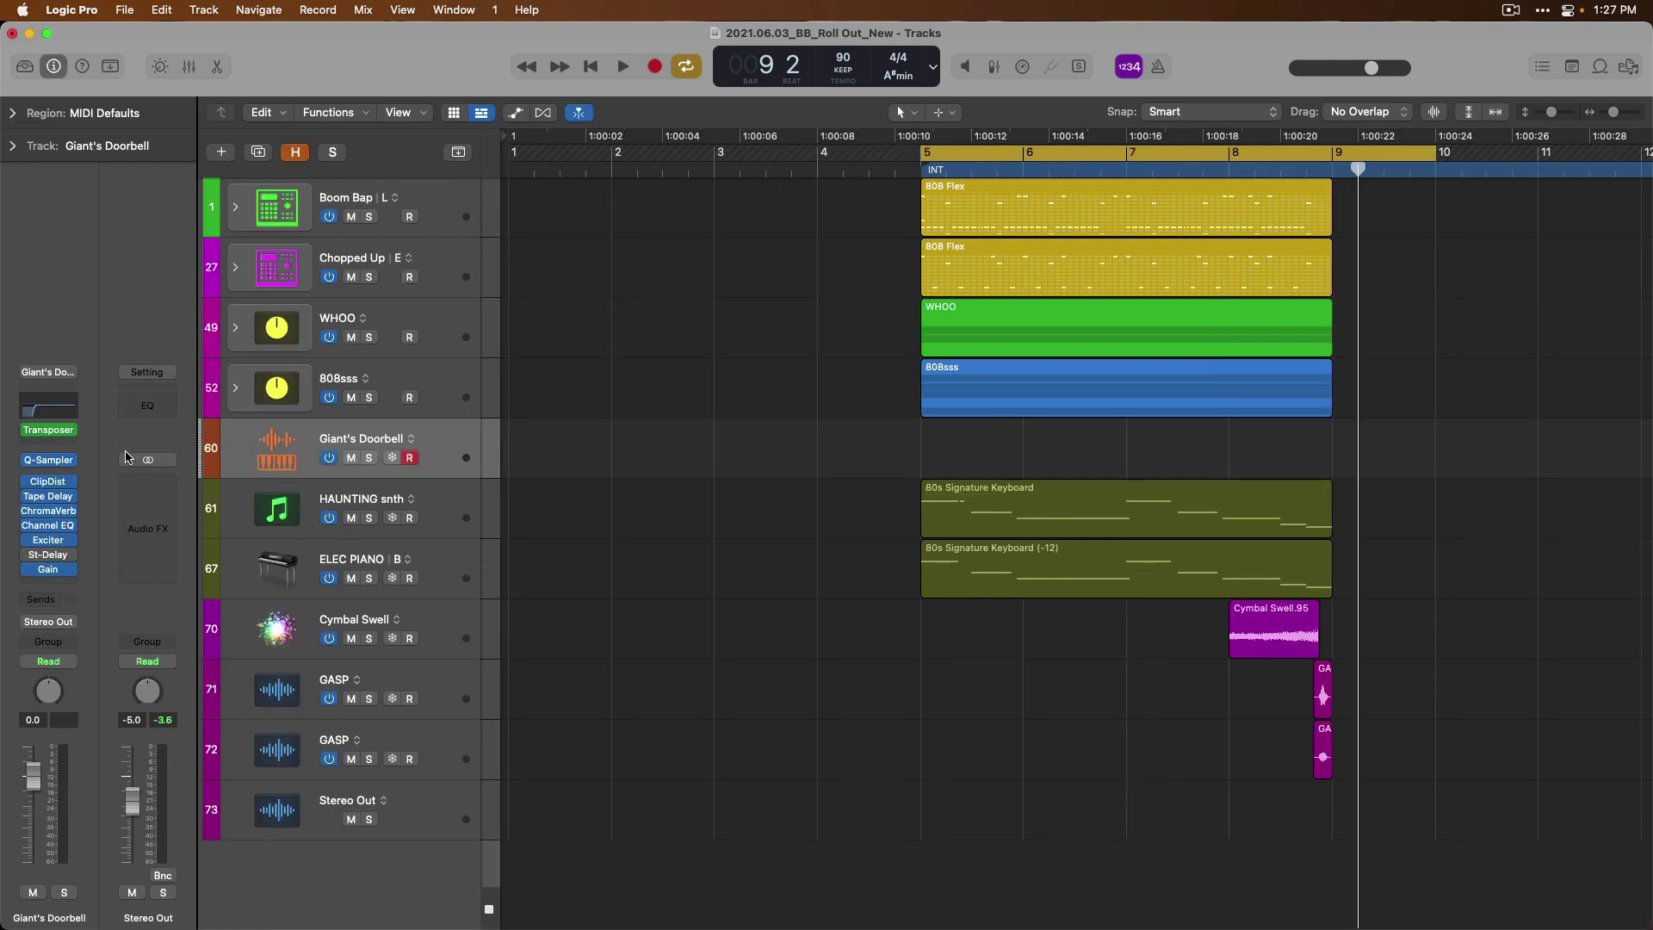
pyautogui.click(60, 462)
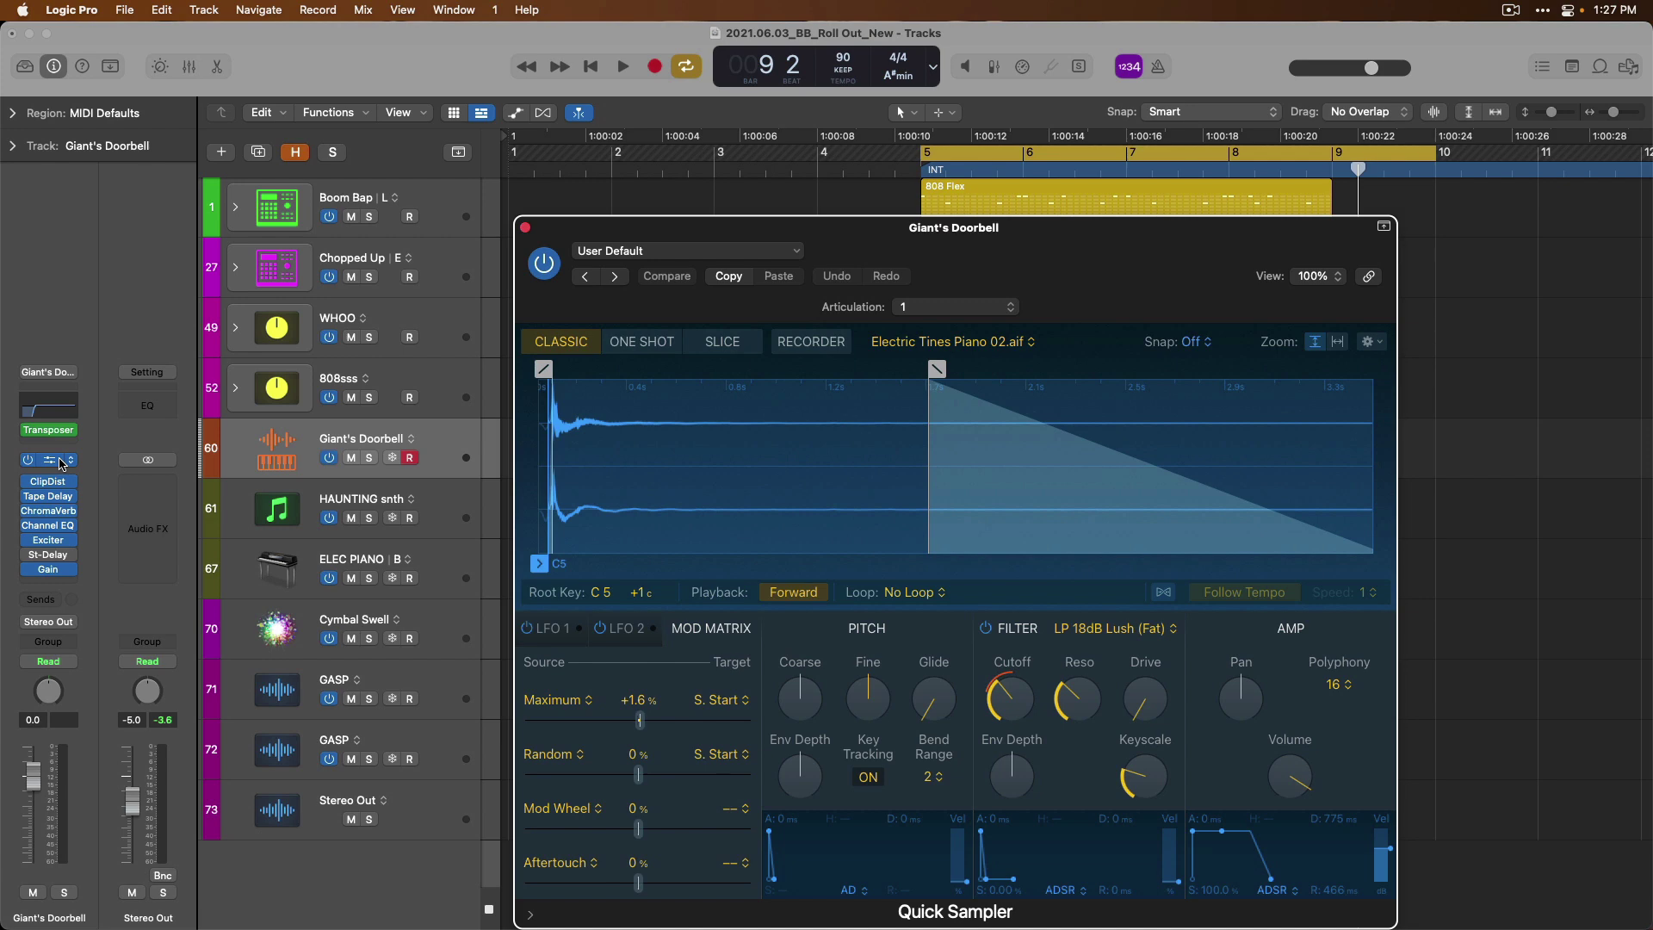
pyautogui.click(60, 462)
pyautogui.press('i')
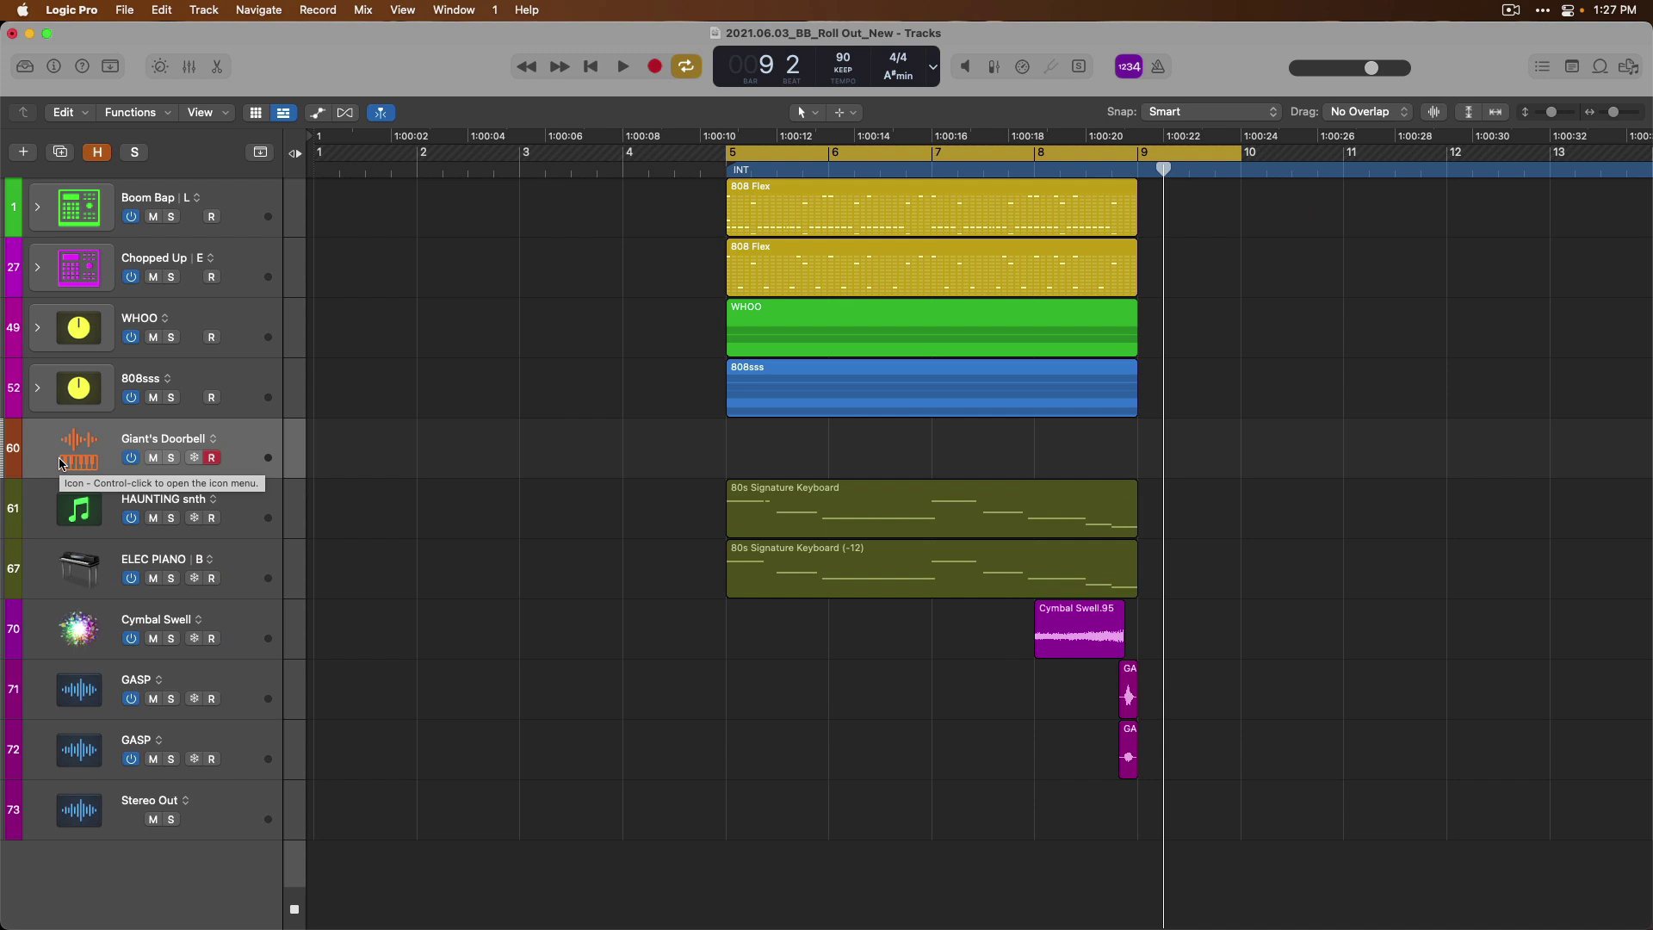
# Step: Record a Giant's Doorbell MIDI take running from bar 5 to bar 10
pyautogui.press('r')
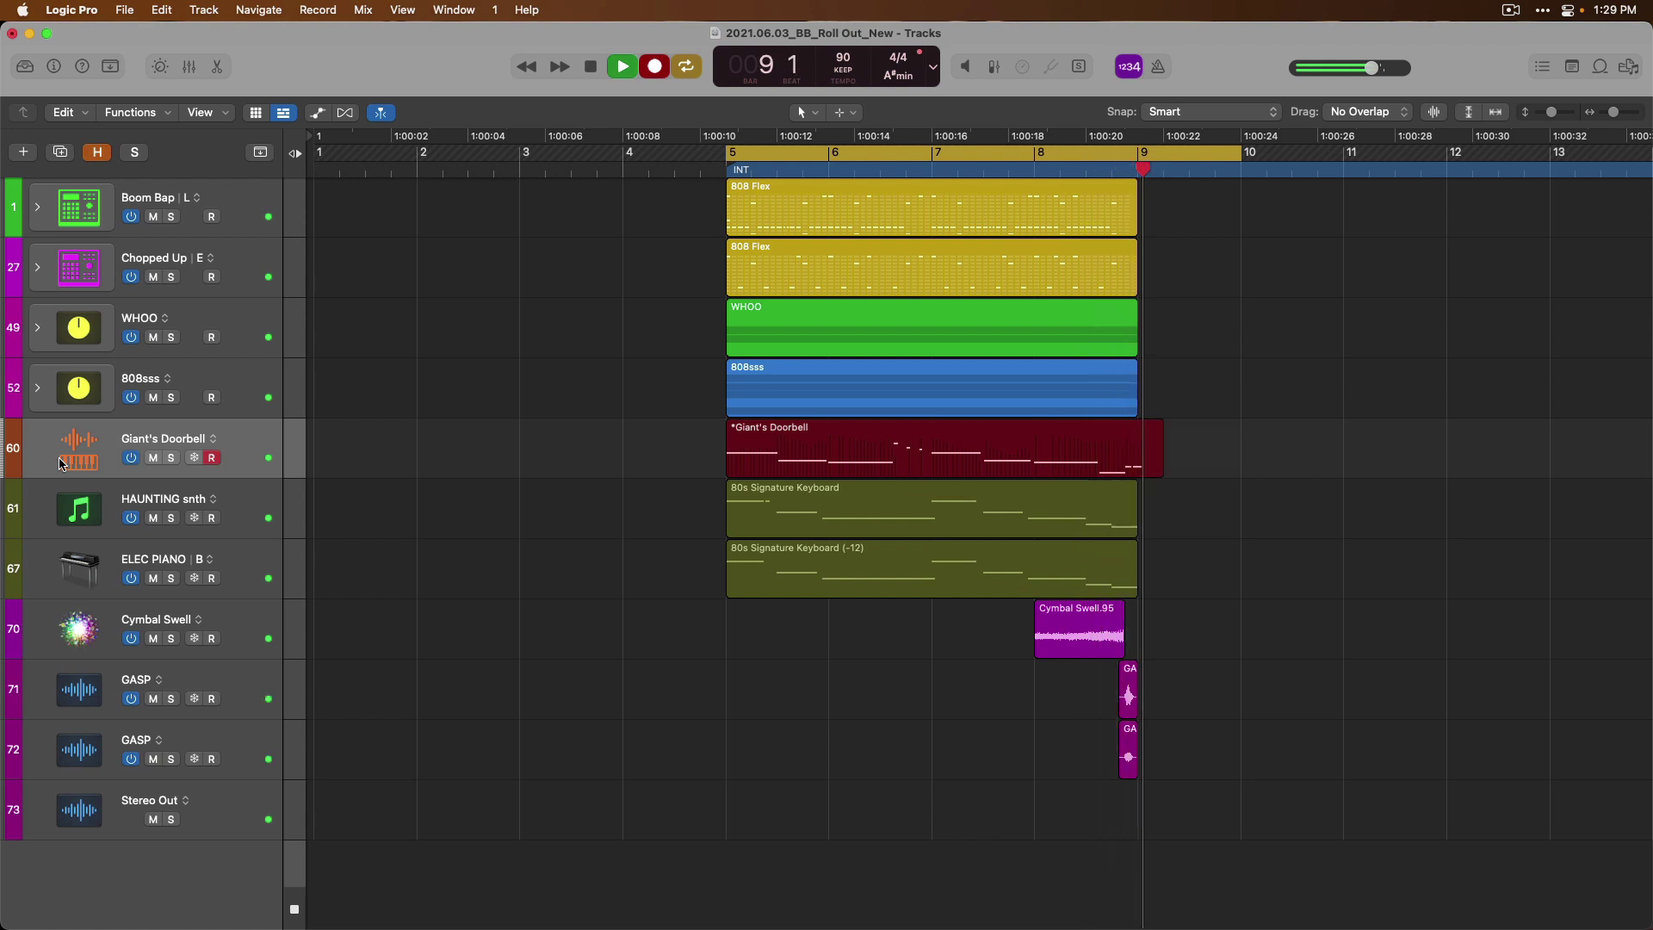
pyautogui.press('space')
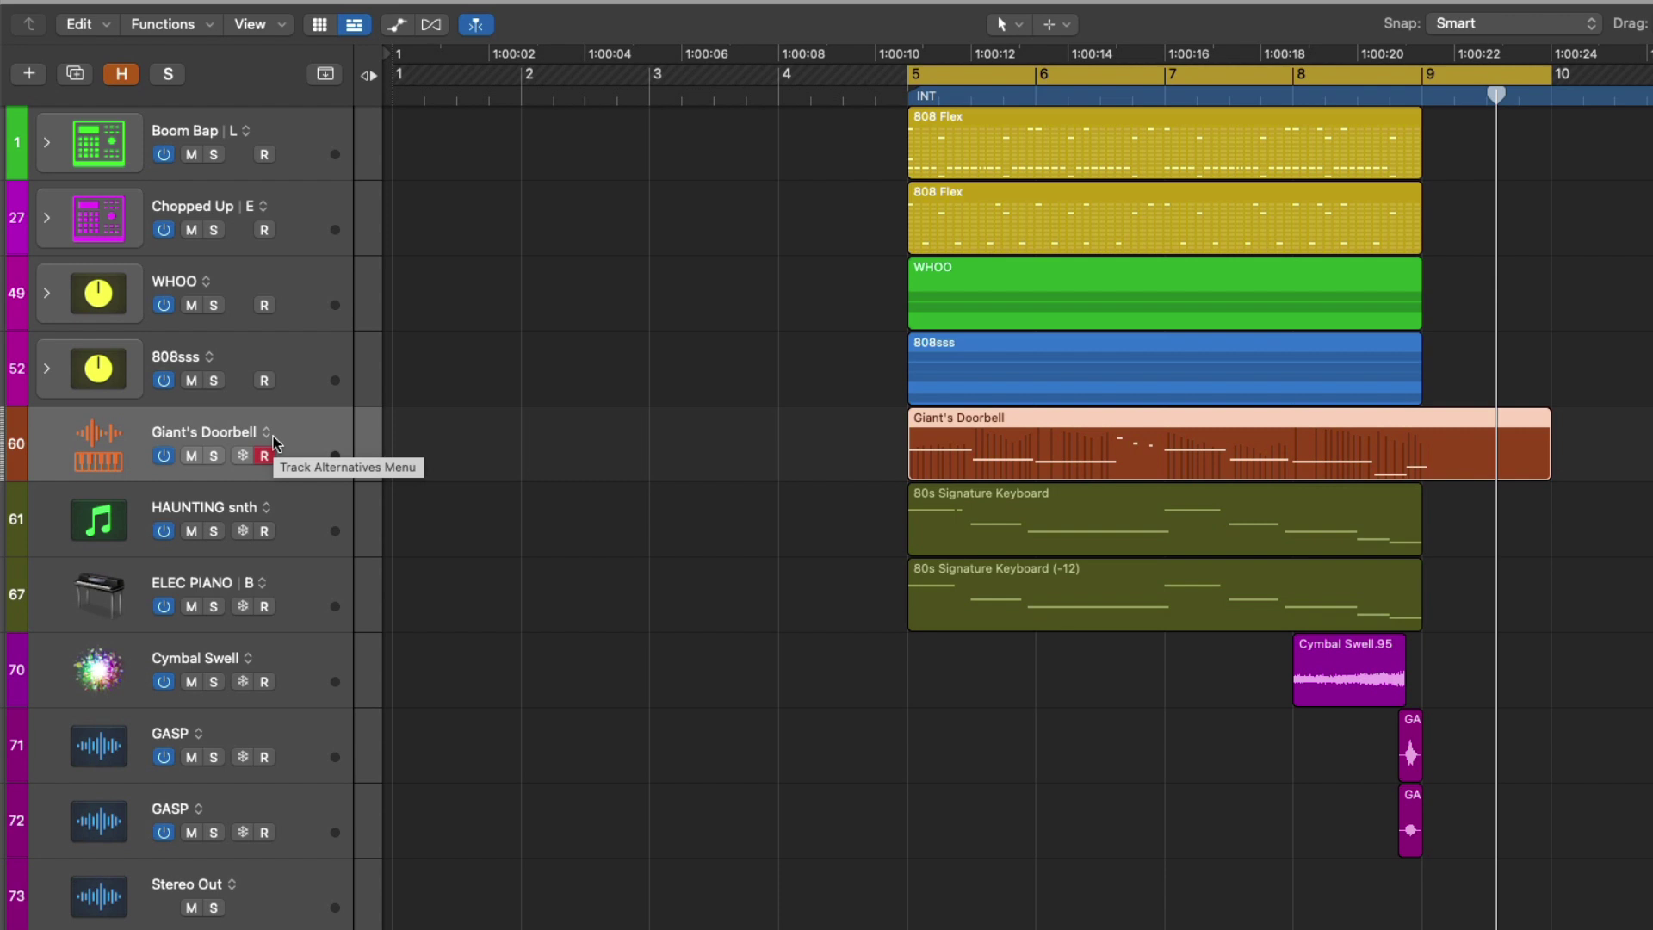
# Step: Add an empty alternative B to Giant's Doorbell, setting the recorded take aside
pyautogui.click(269, 433)
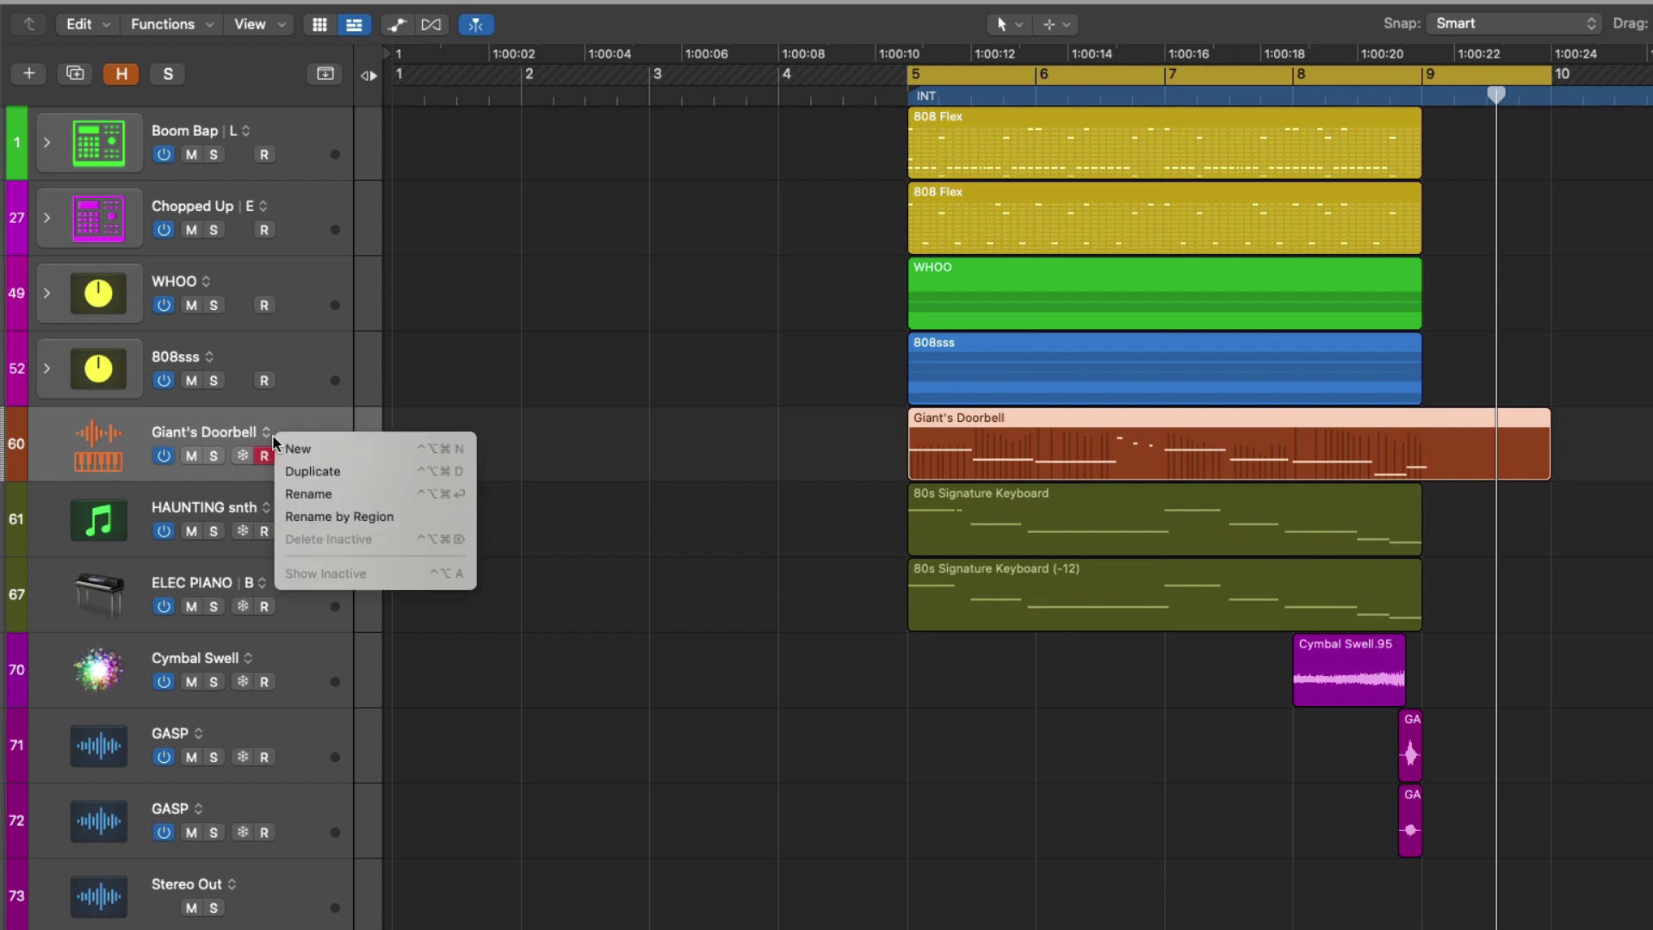
pyautogui.click(335, 449)
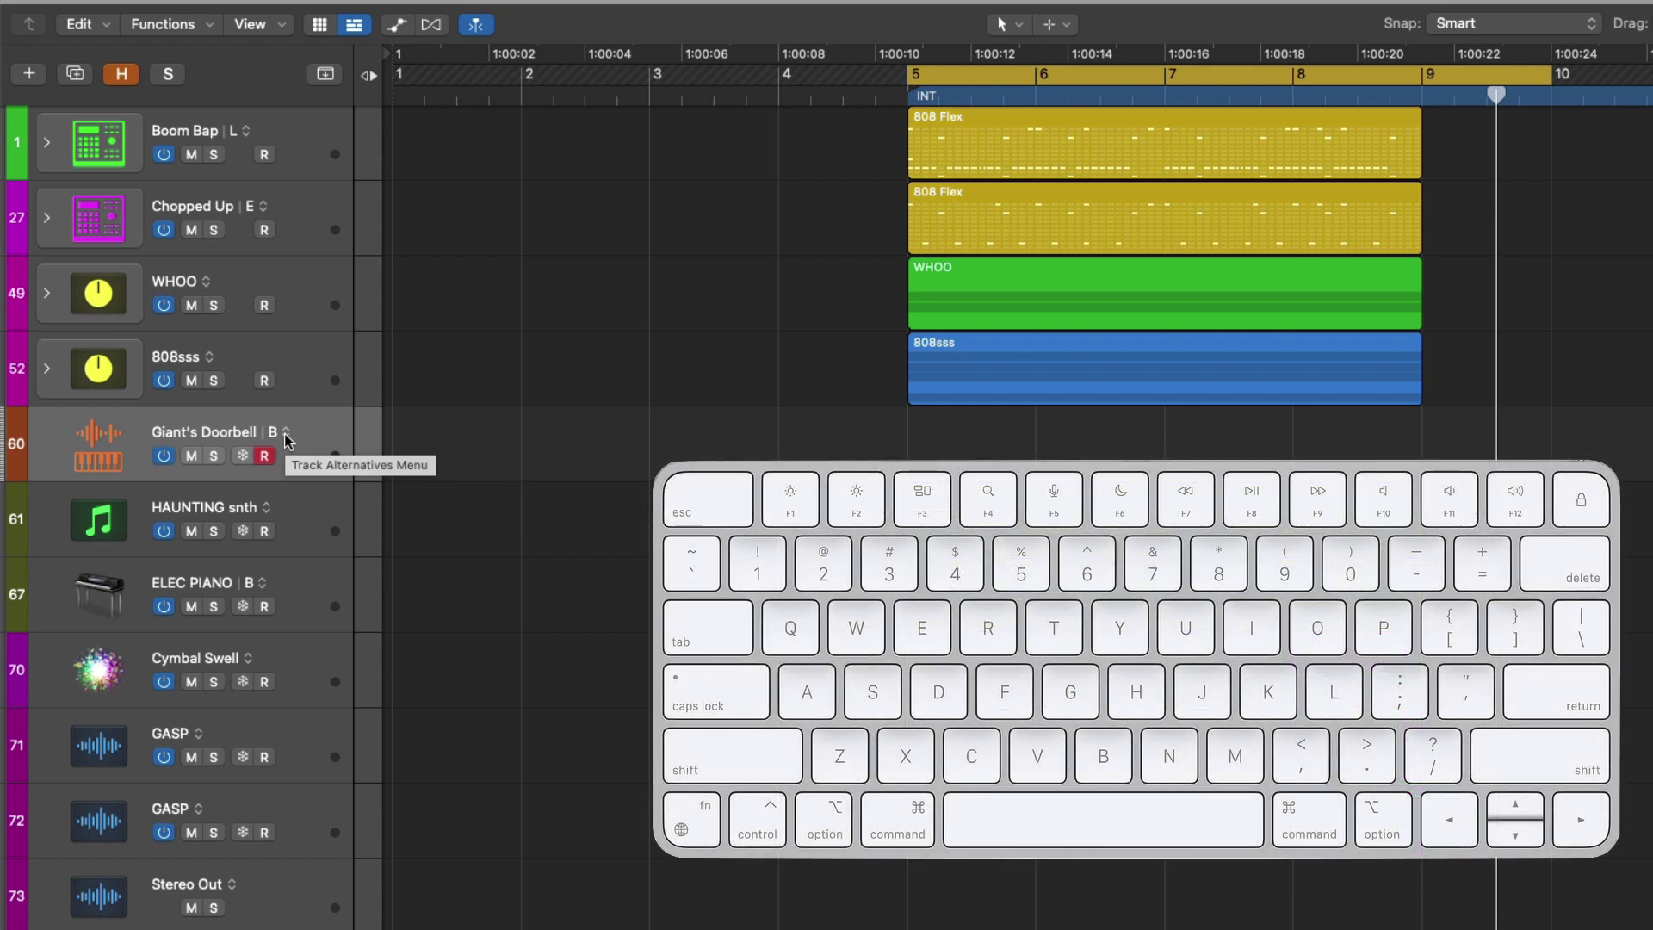
pyautogui.hotkey('alt', 't')
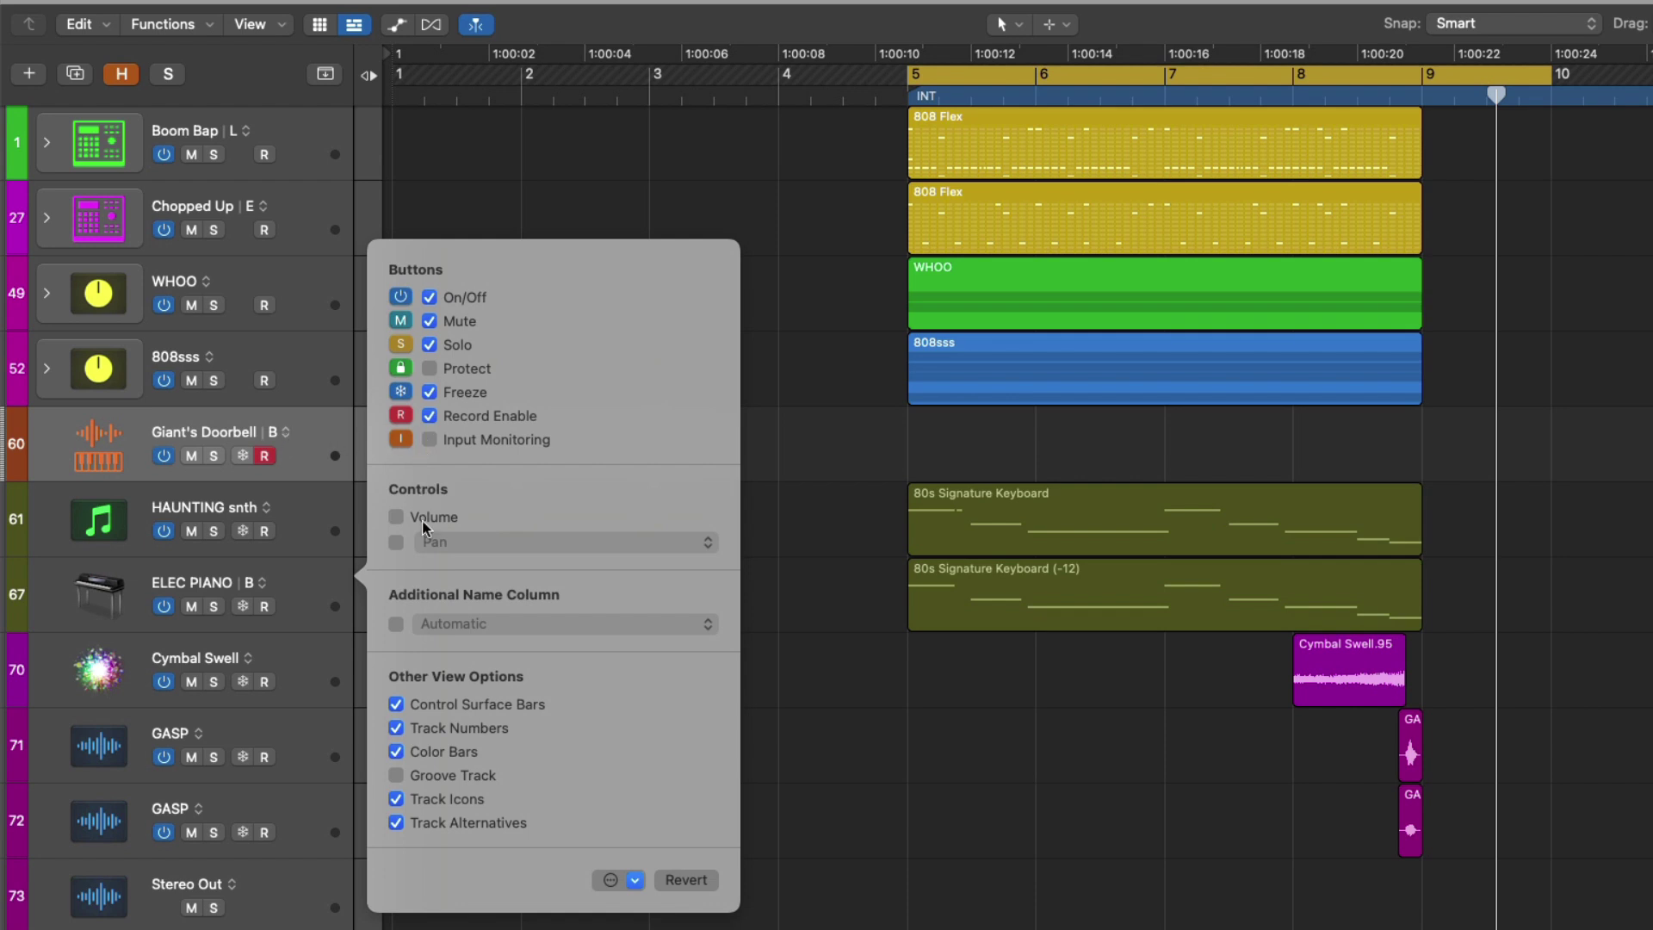
pyautogui.click(397, 822)
pyautogui.click(434, 821)
# Step: Close the track header options and record a new take into alternative B over bars 5–9
pyautogui.click(792, 720)
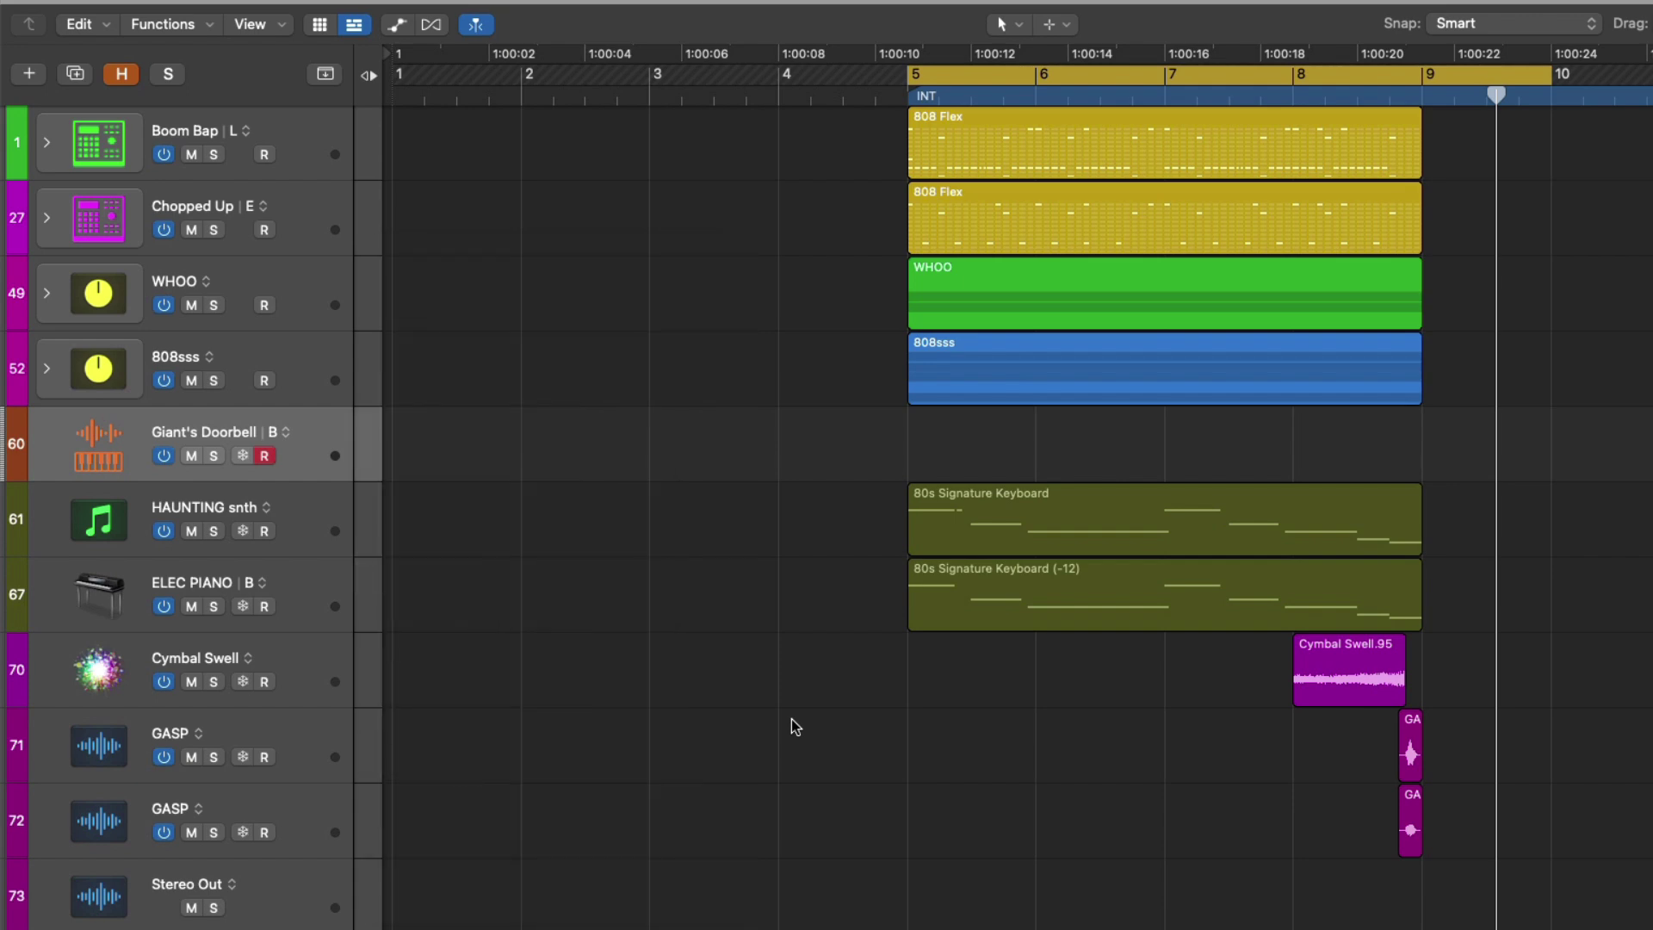
pyautogui.press('space')
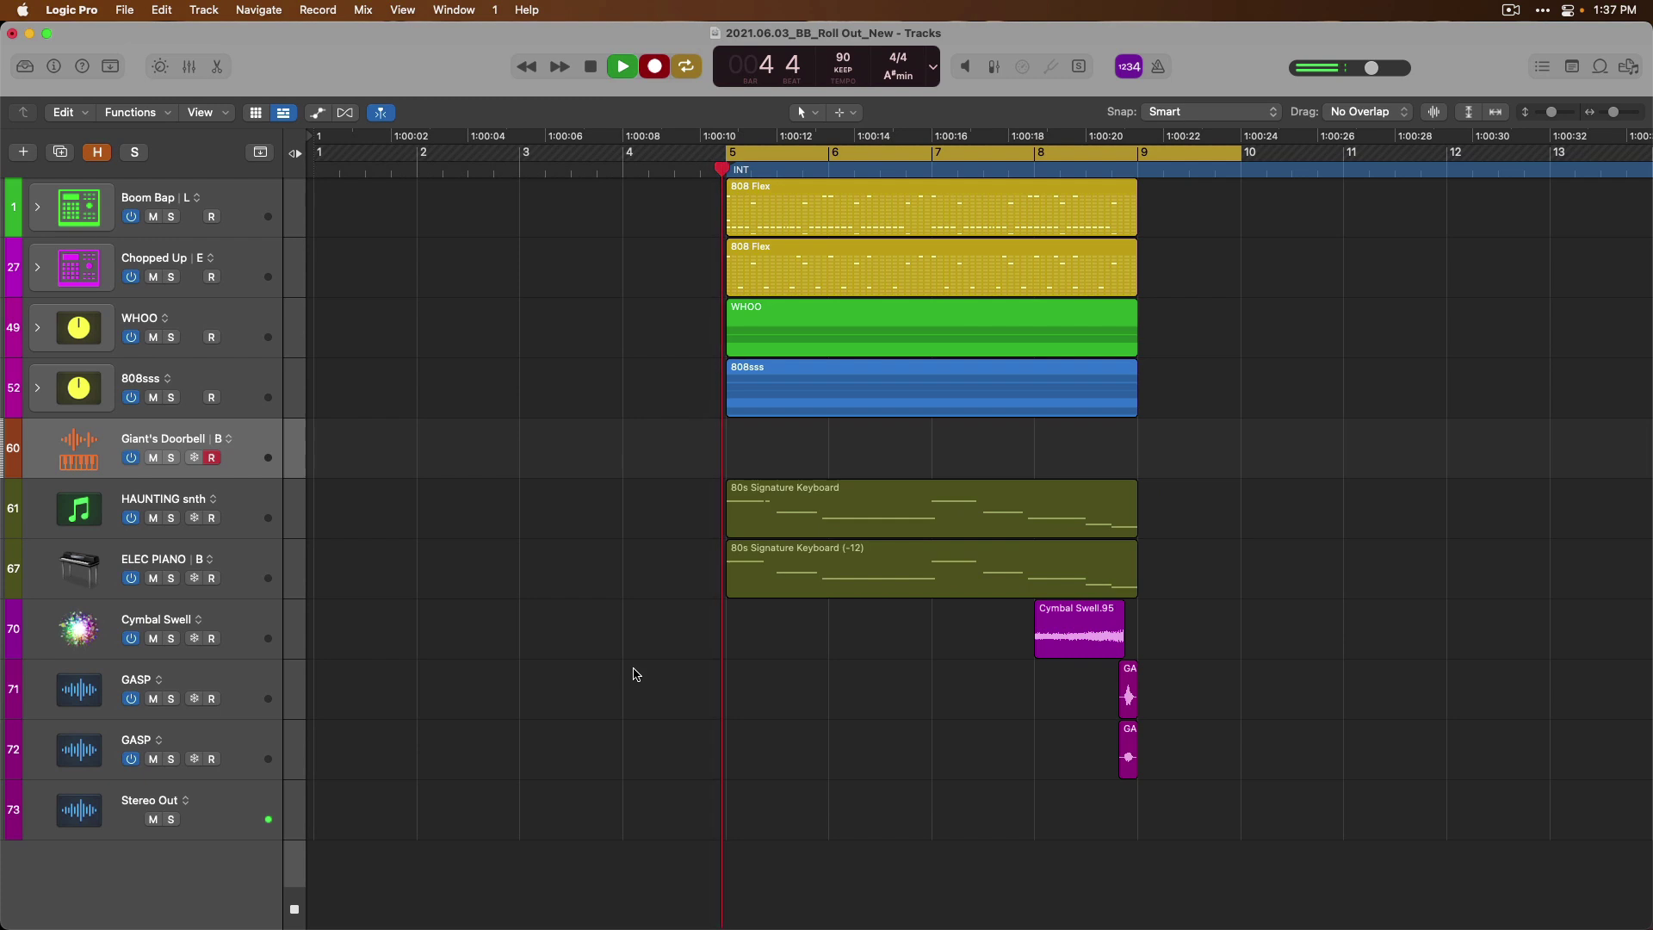
pyautogui.press('r')
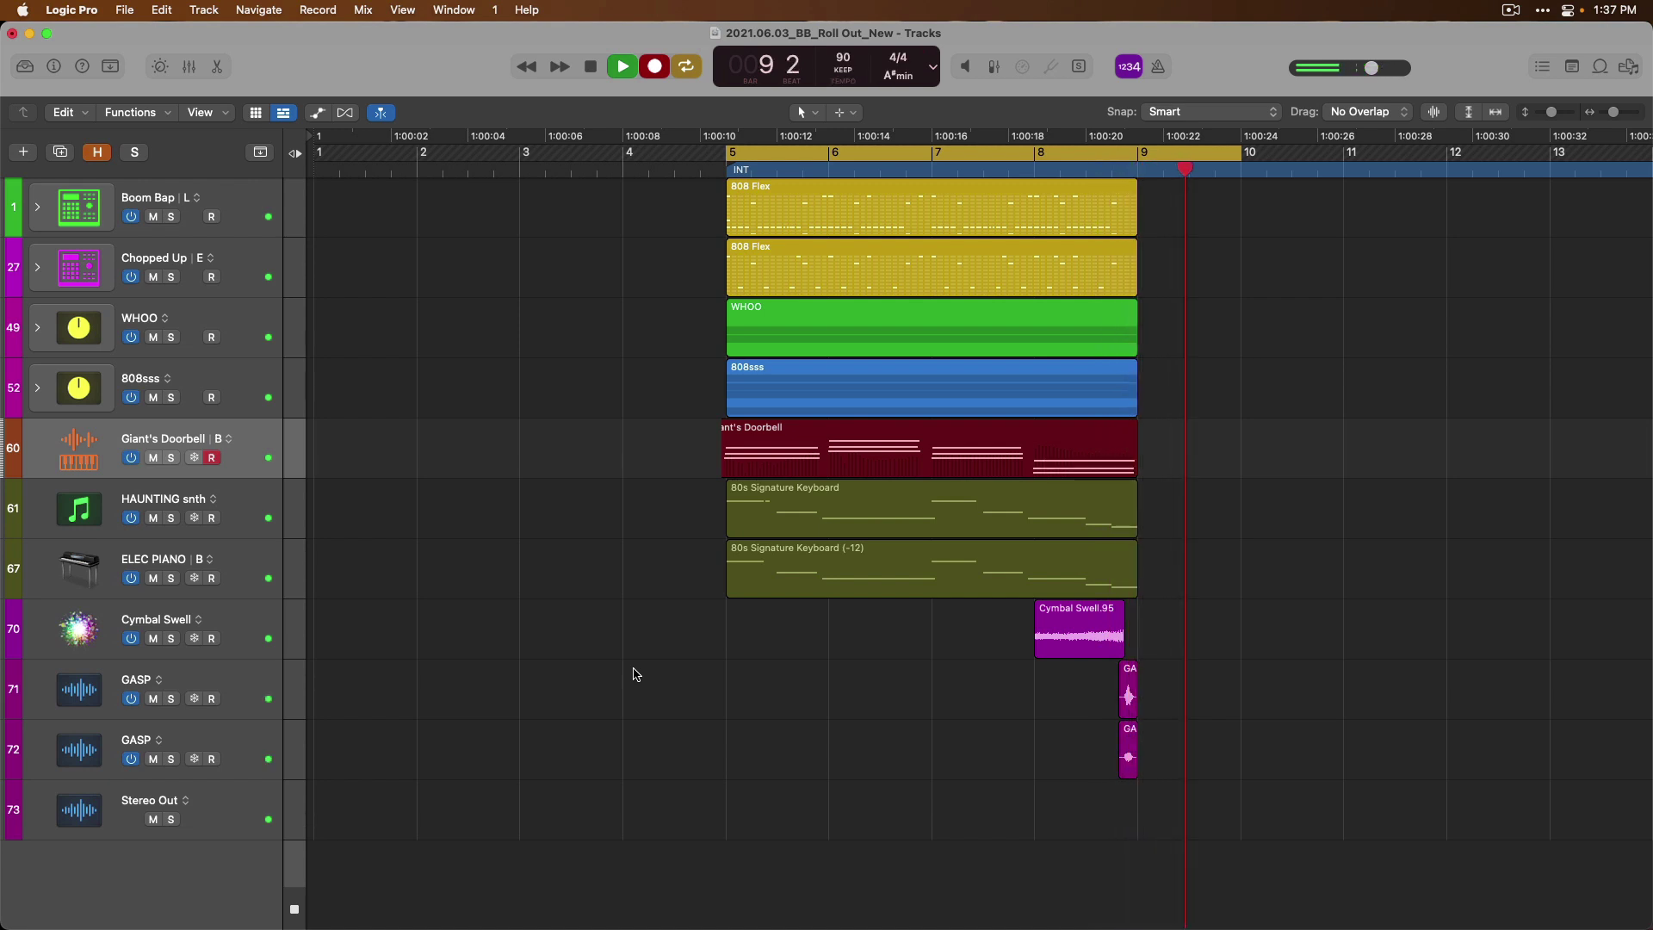
pyautogui.press('space')
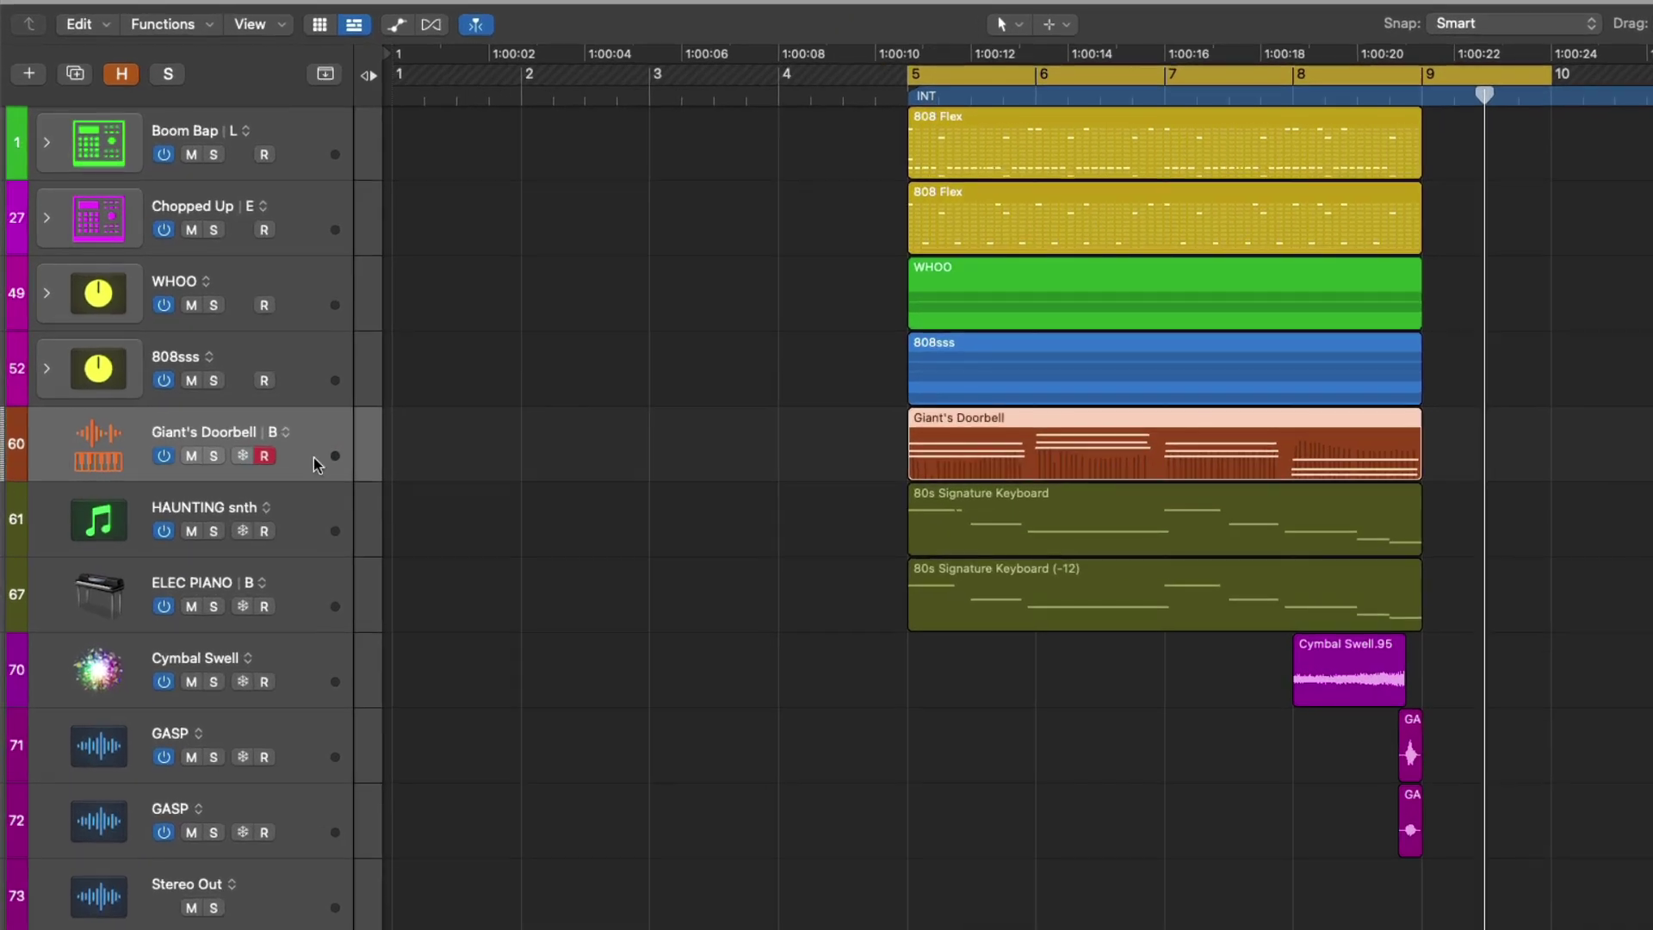
# Step: Add alternative C to Giant's Doorbell and record a fresh take over bars 5–9
pyautogui.click(286, 433)
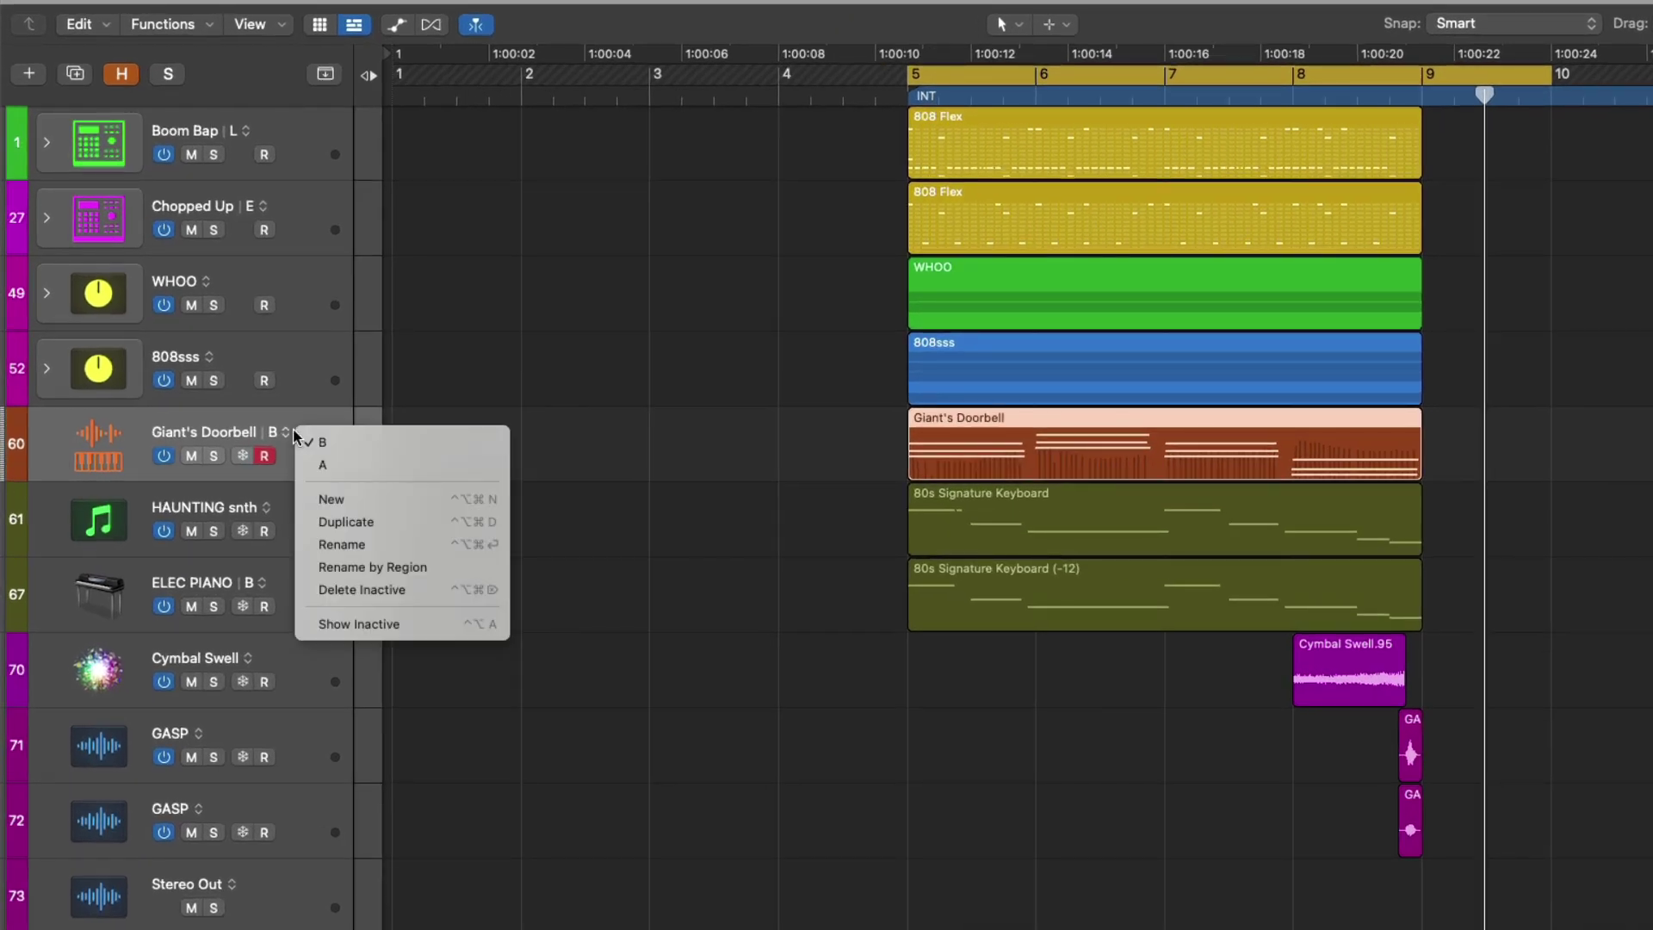
pyautogui.click(361, 501)
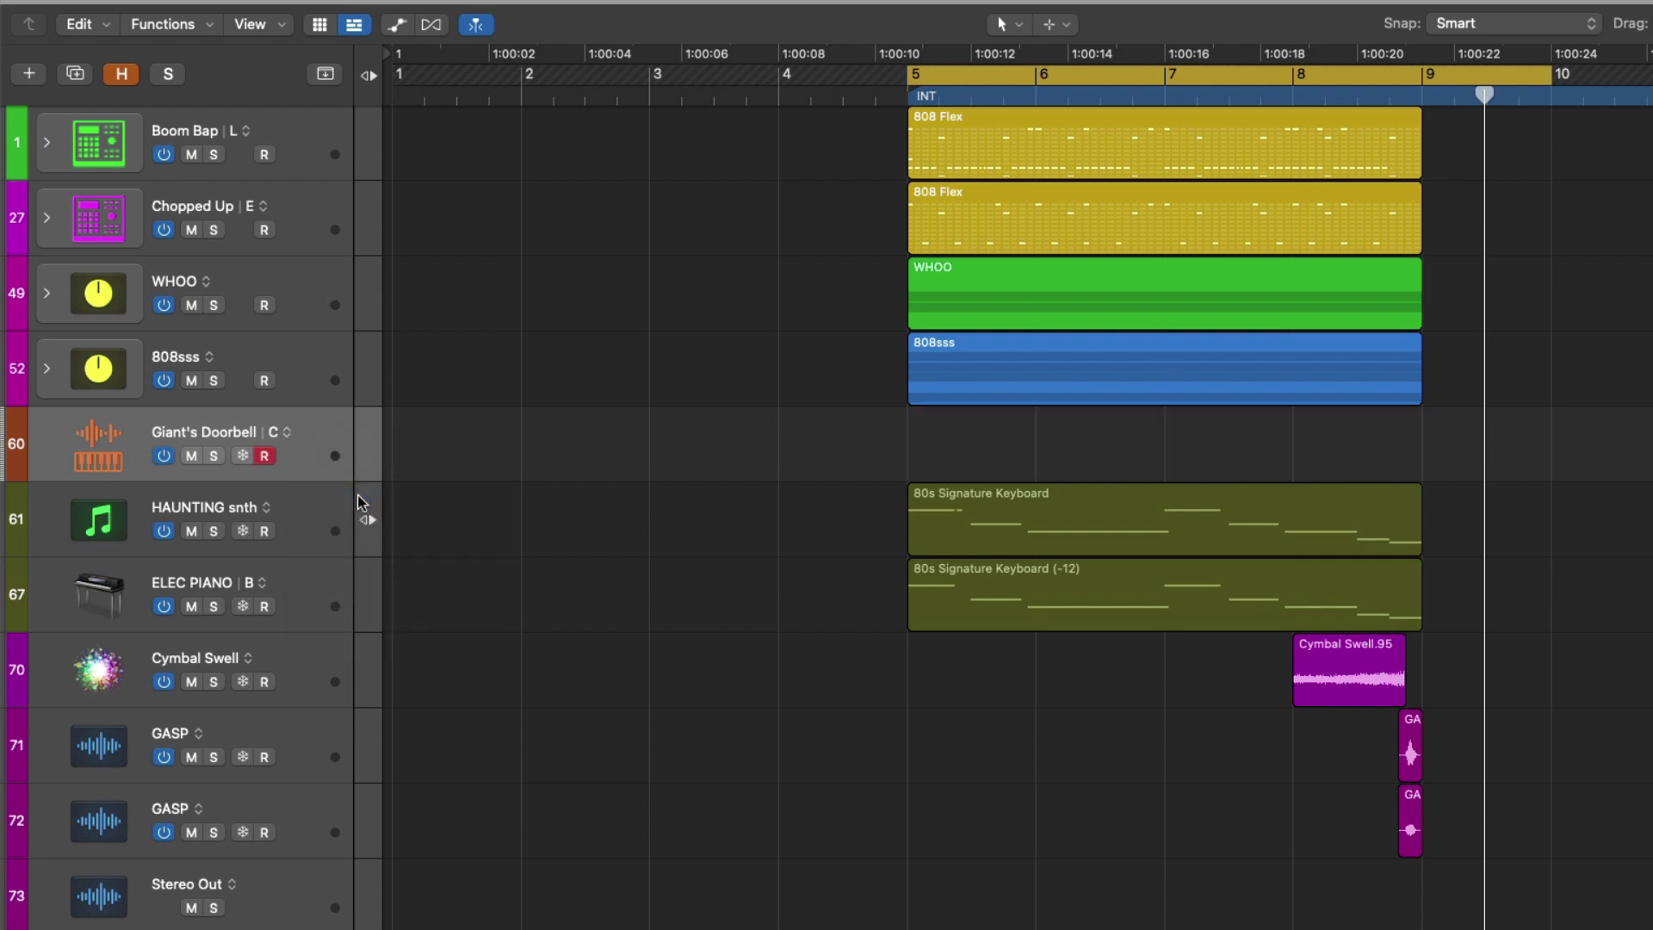
pyautogui.press('r')
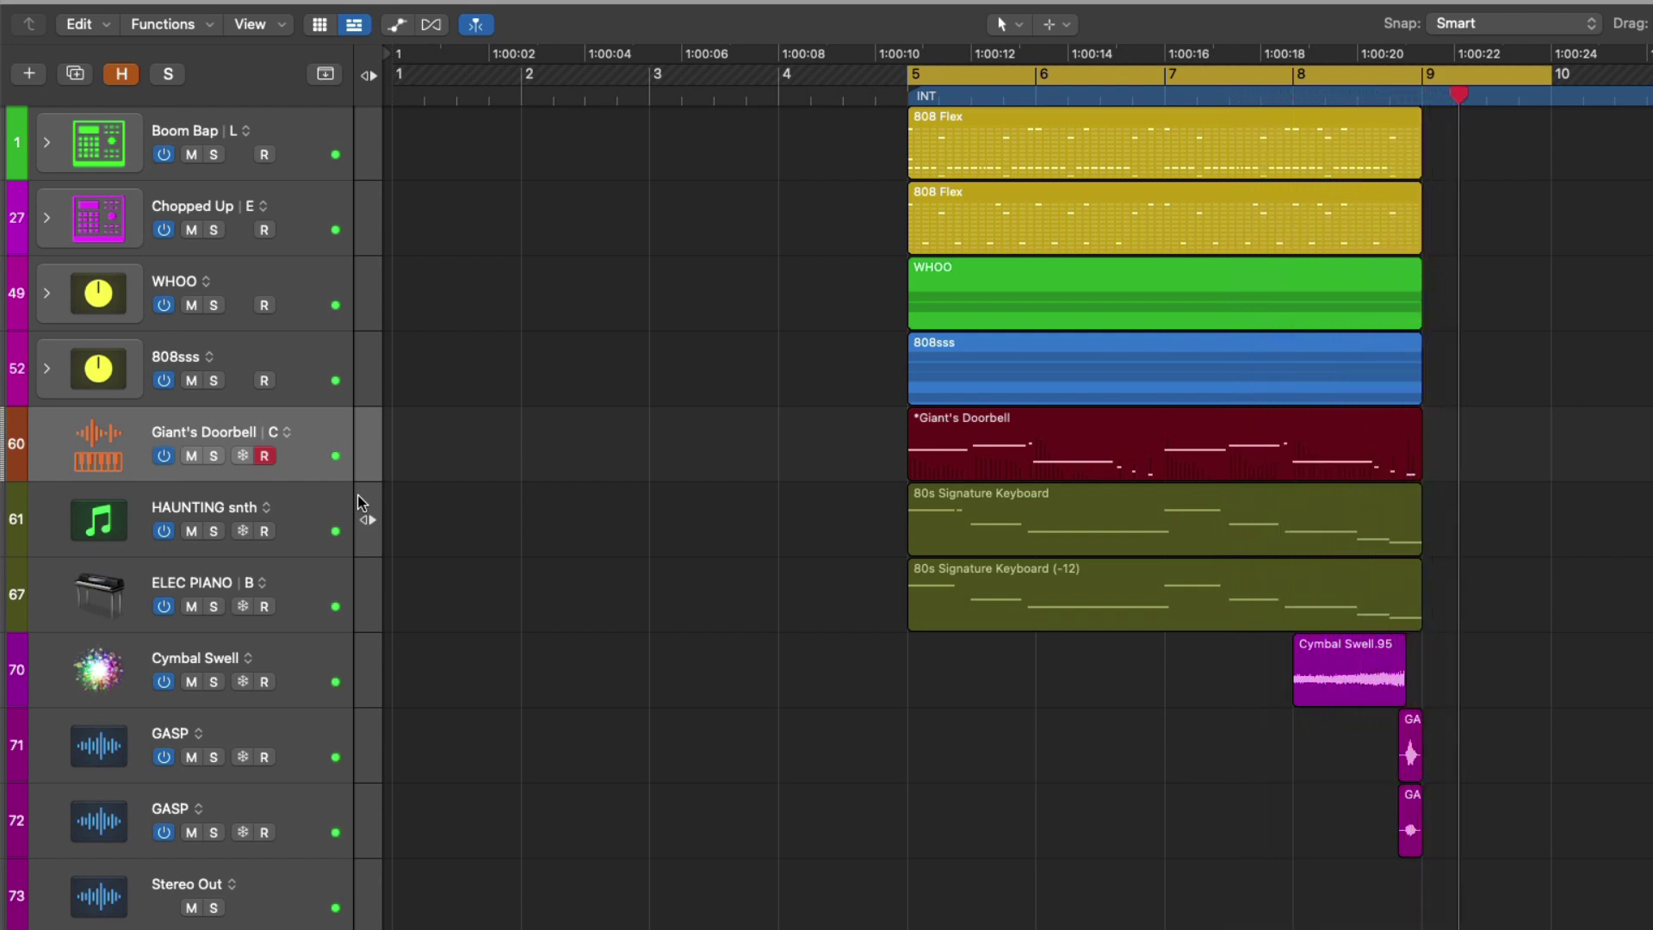
pyautogui.press('space')
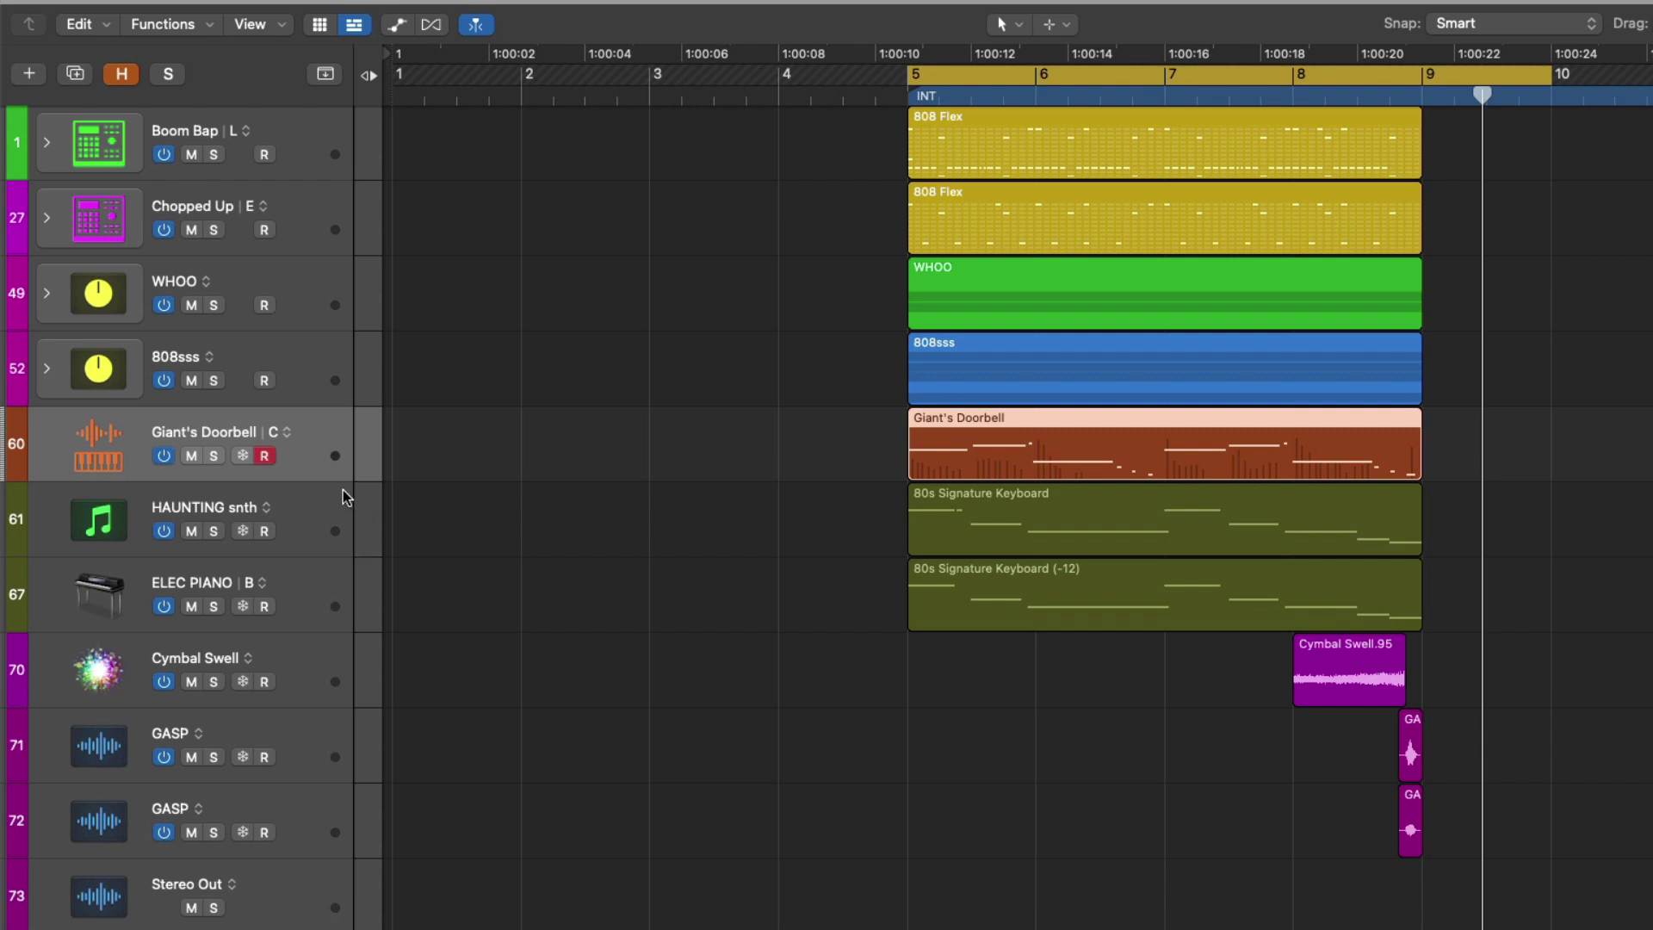
# Step: Switch Giant's Doorbell via alternative B back to A and play from bar 5
pyautogui.click(290, 432)
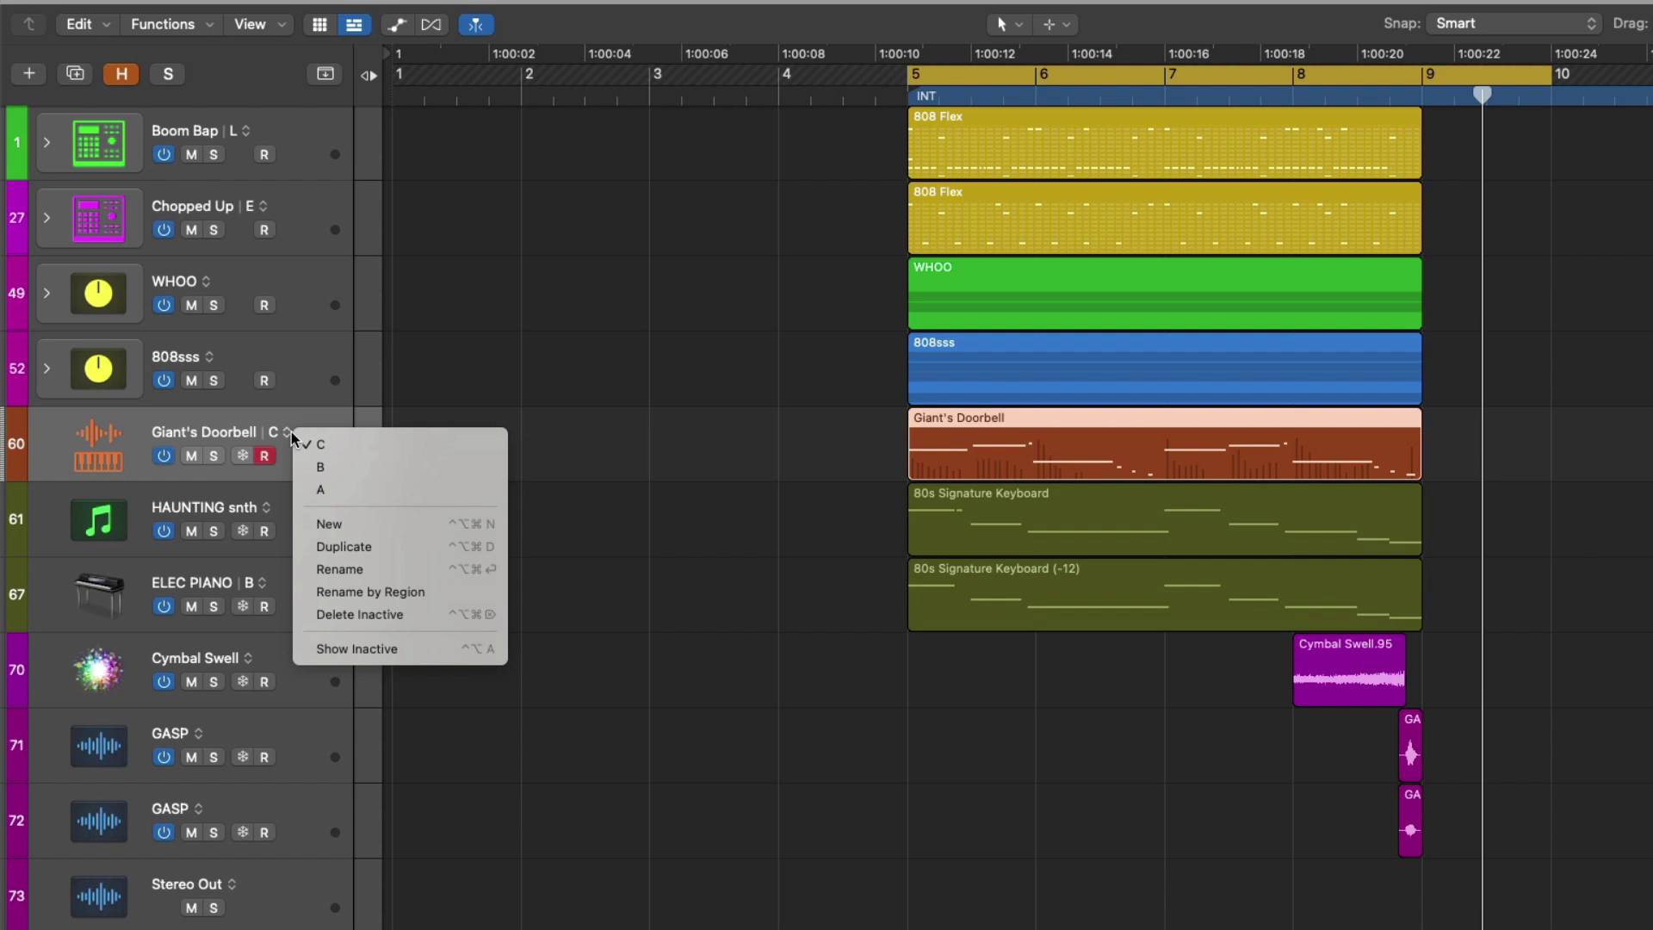
pyautogui.click(342, 467)
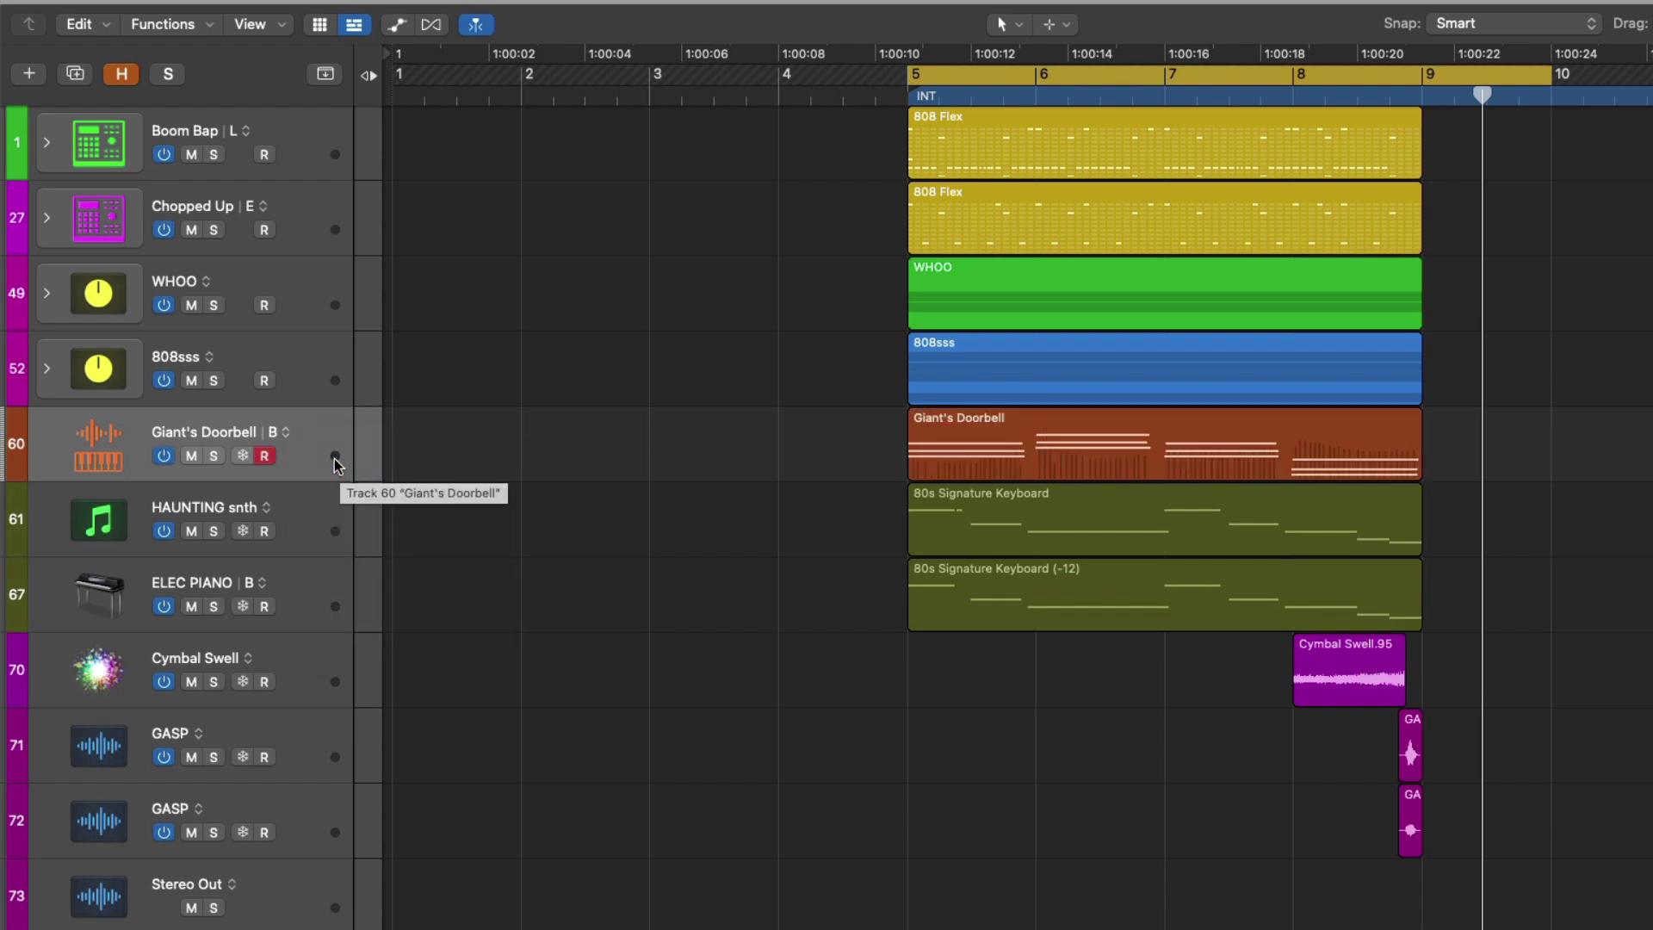
pyautogui.click(288, 432)
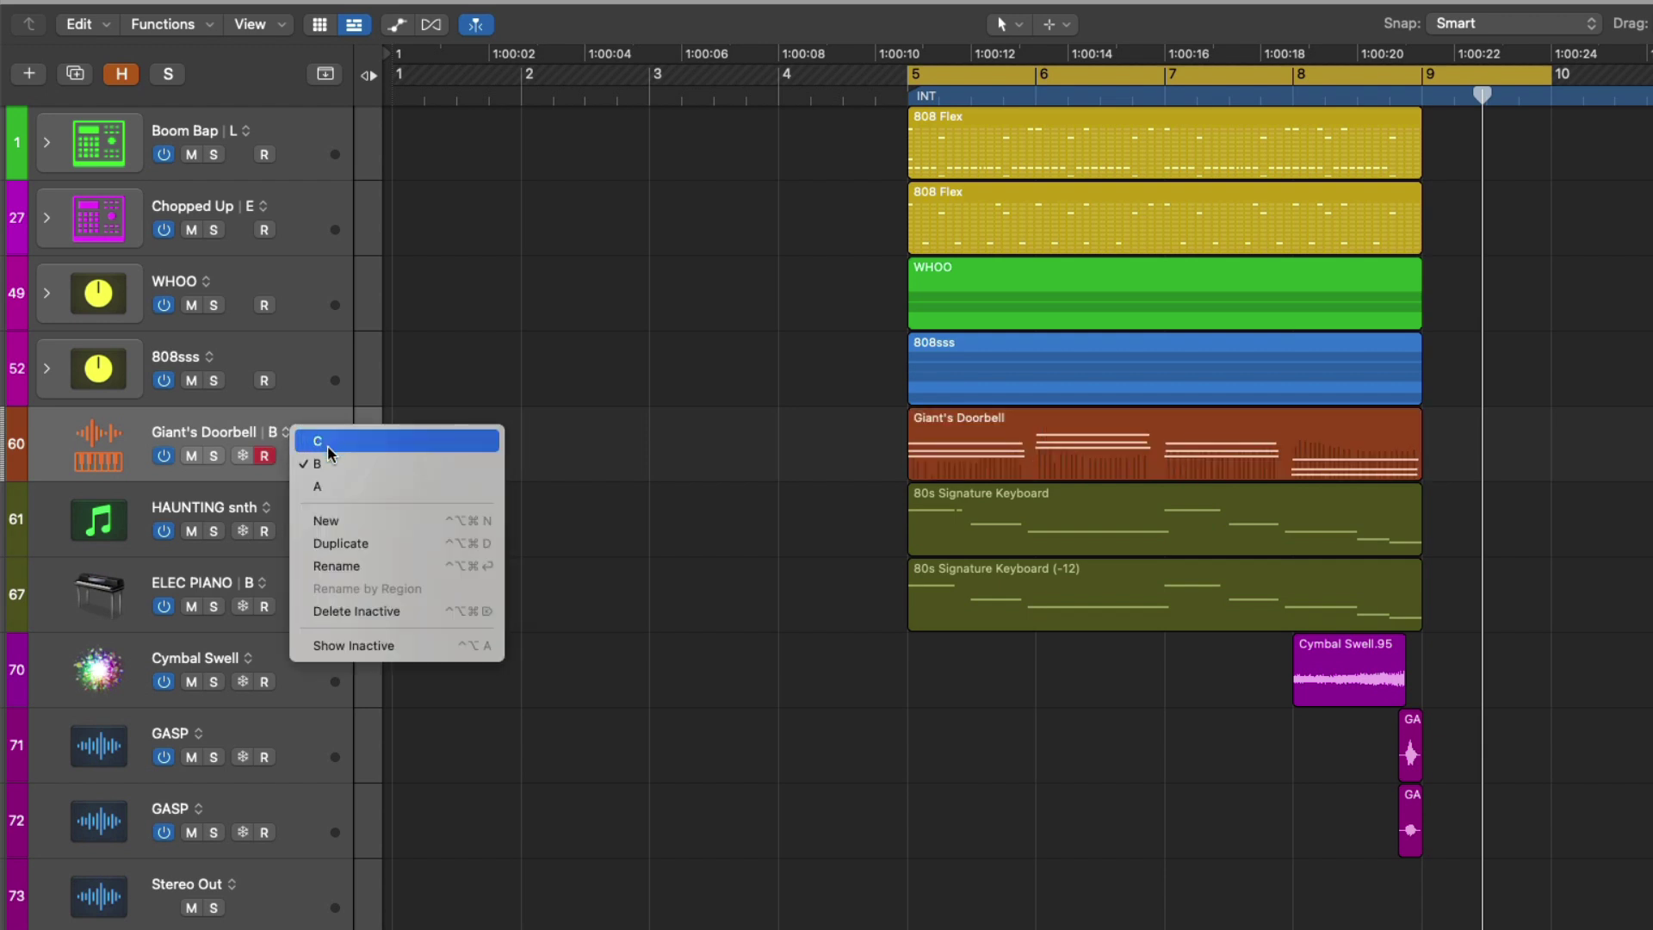
pyautogui.click(334, 485)
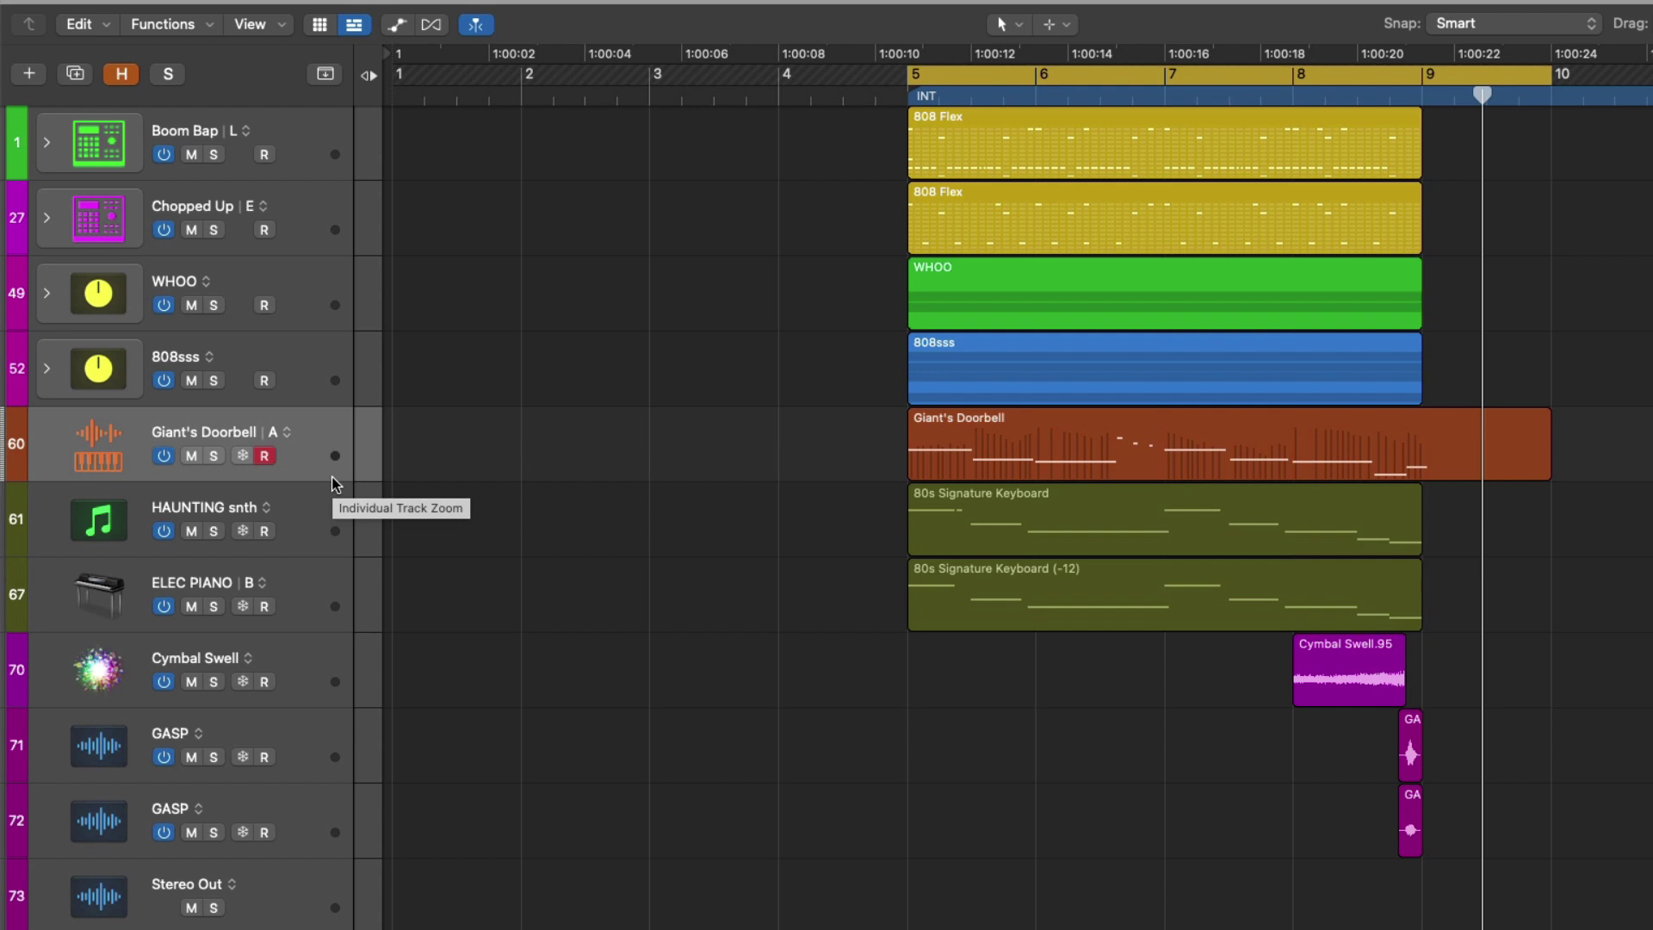
pyautogui.press('space')
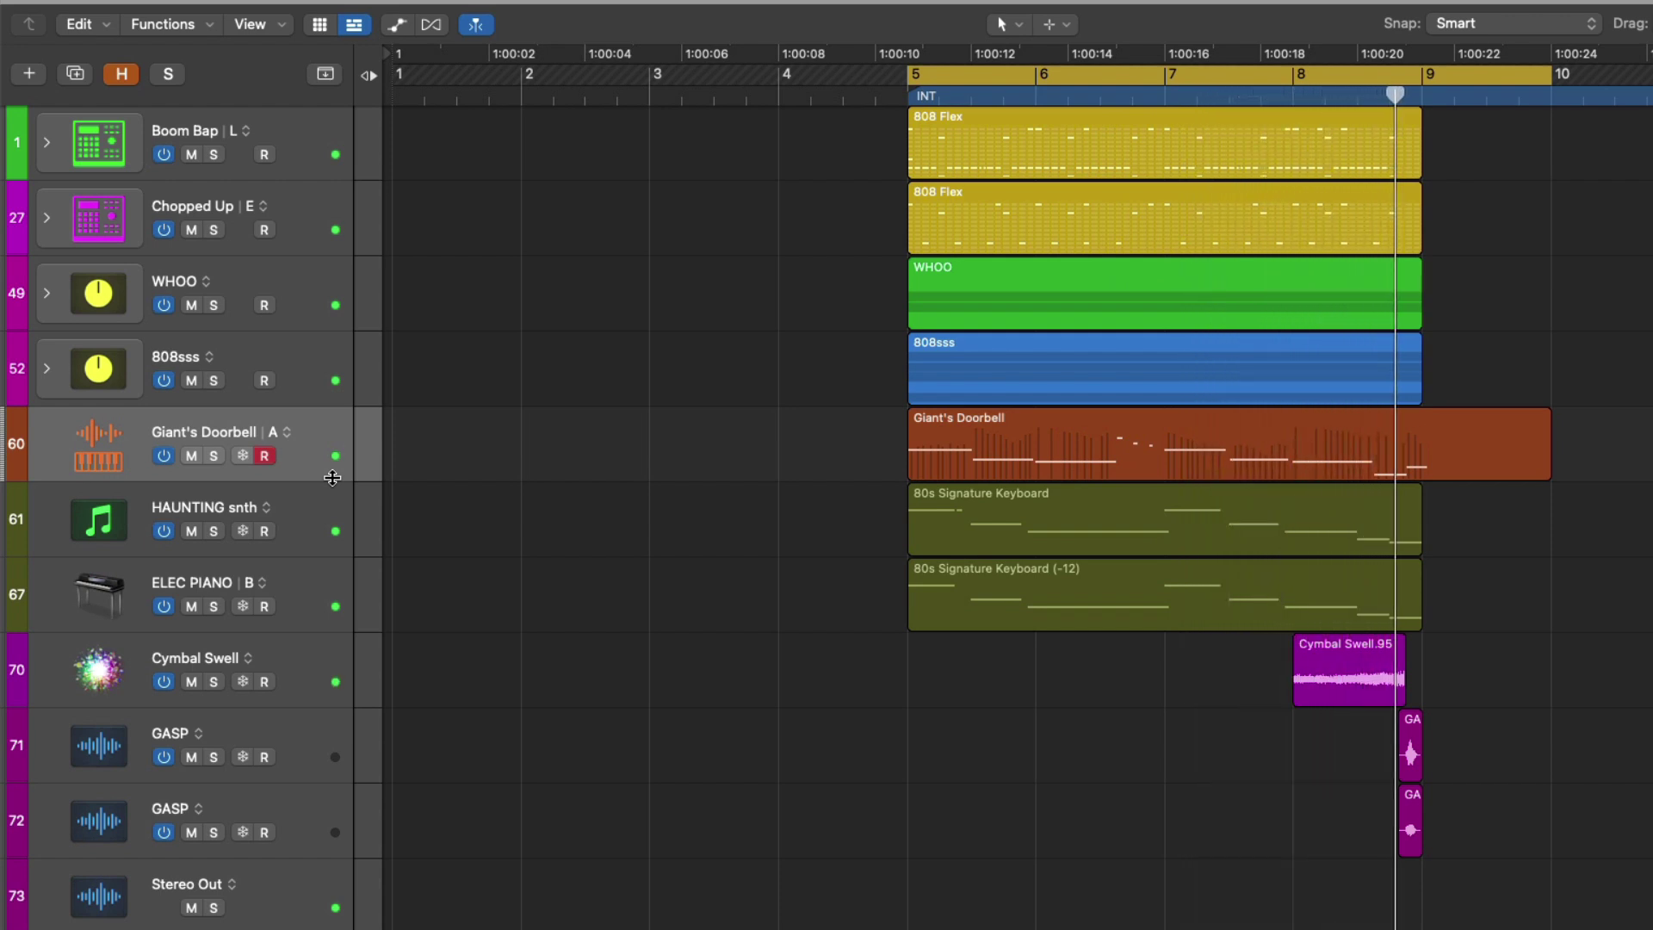
# Step: Switch Giant's Doorbell to alternative B and play it from bar 5
pyautogui.click(298, 432)
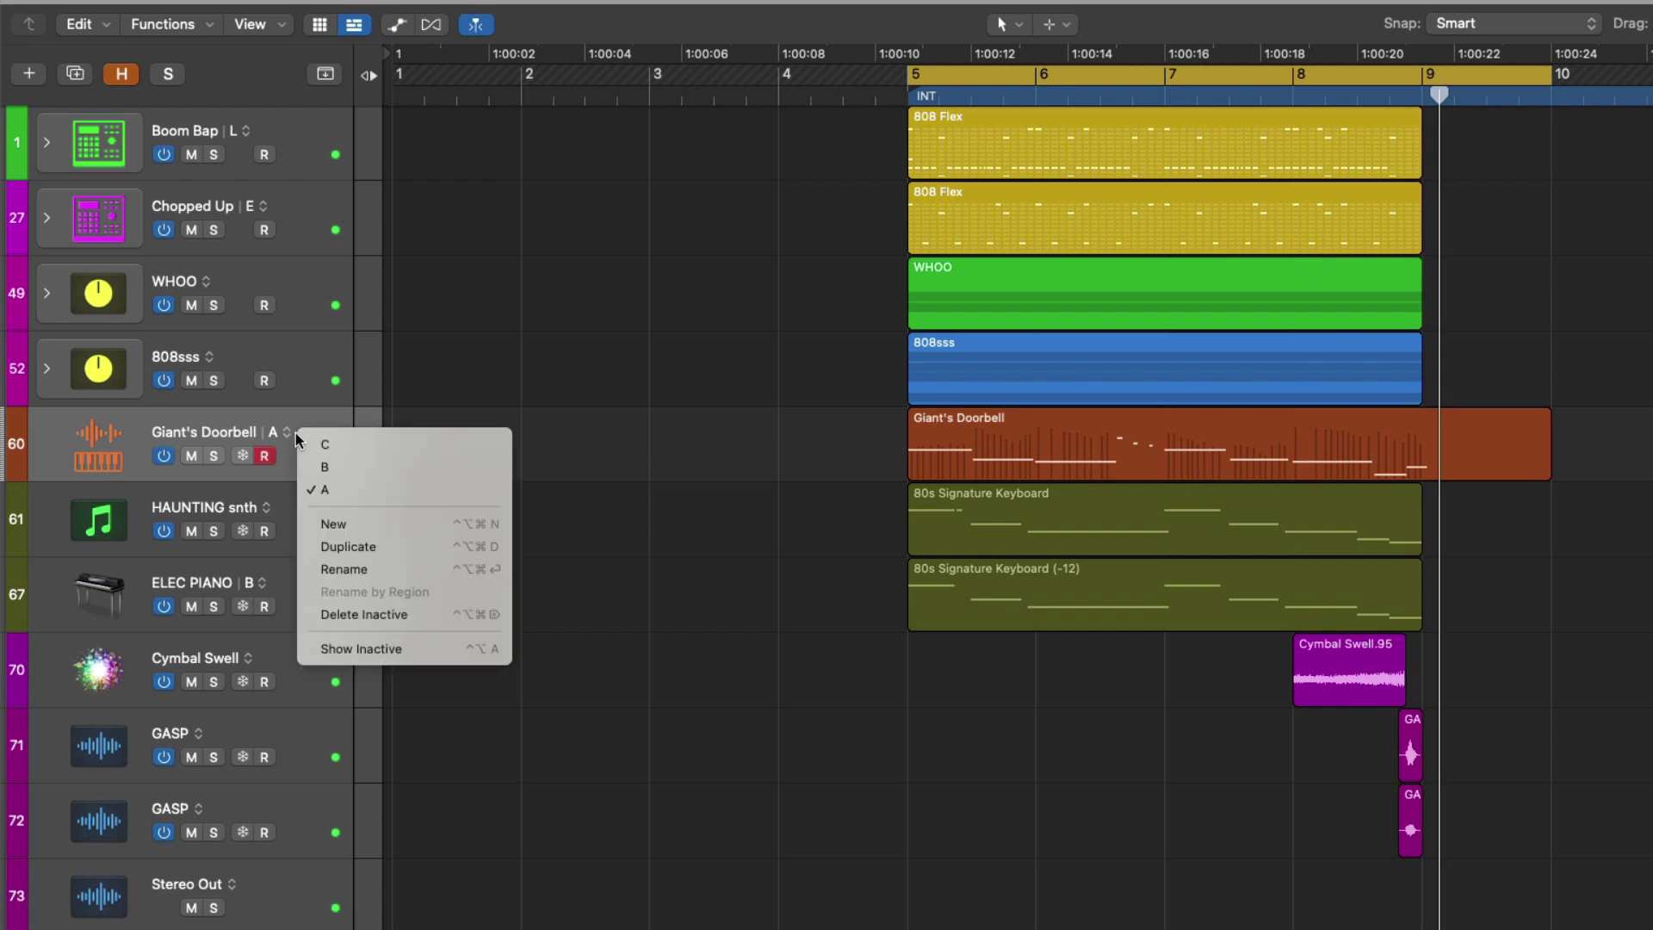
pyautogui.click(343, 469)
pyautogui.press('space')
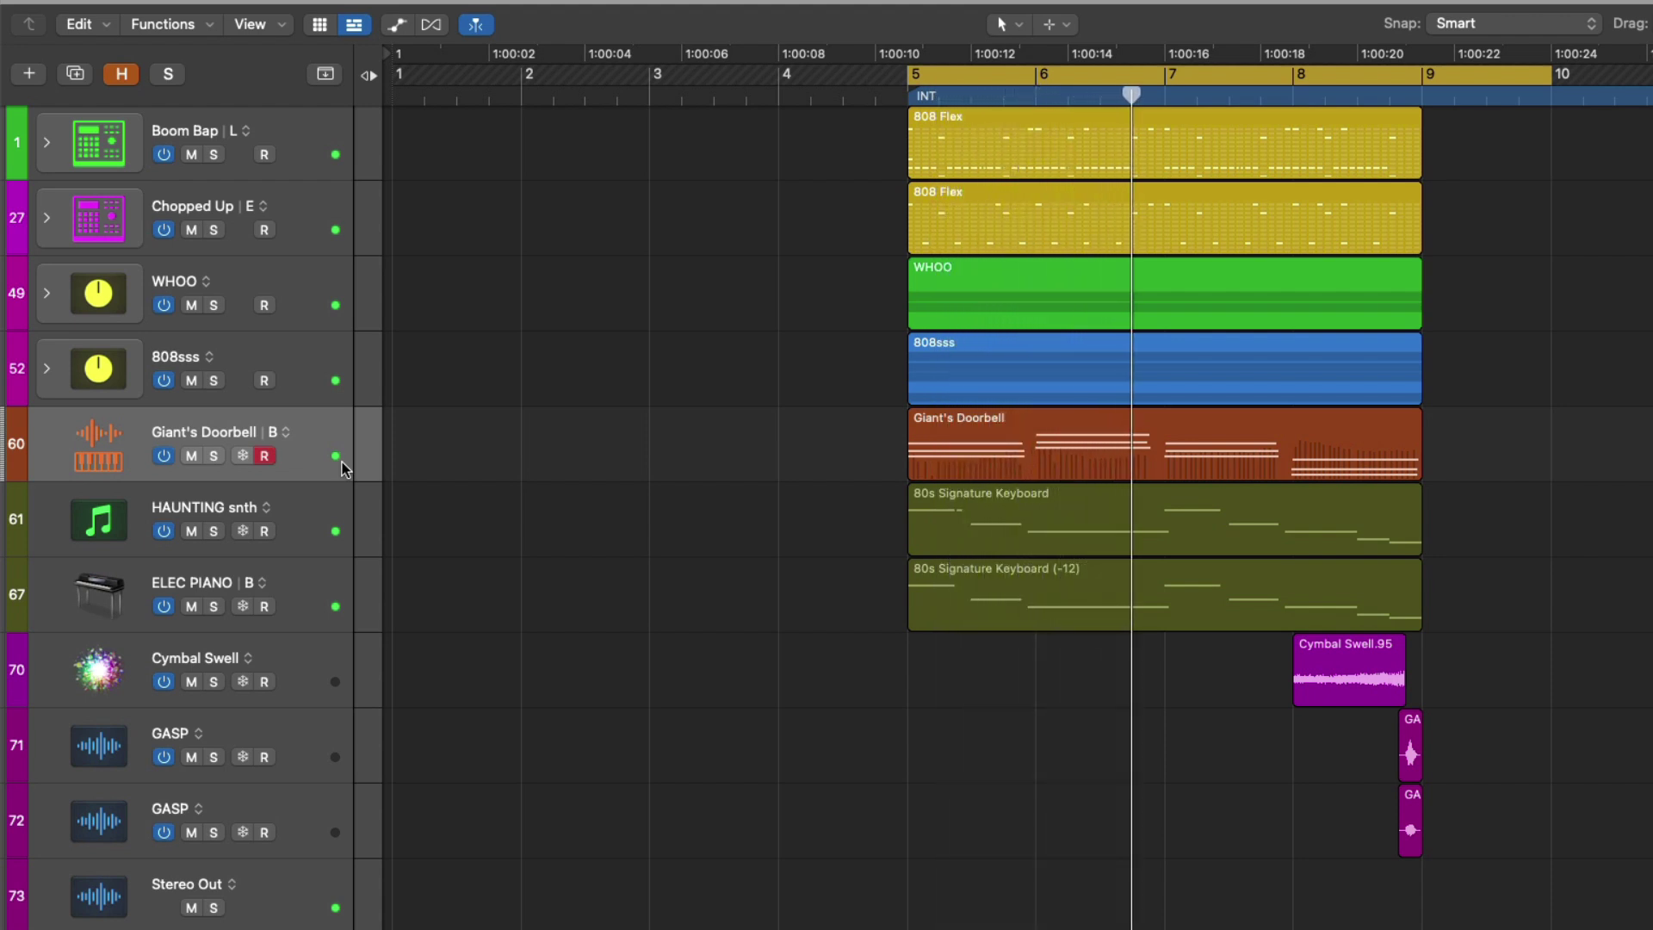
# Step: Switch the track to alternative C and replay from the cycle start
pyautogui.click(296, 434)
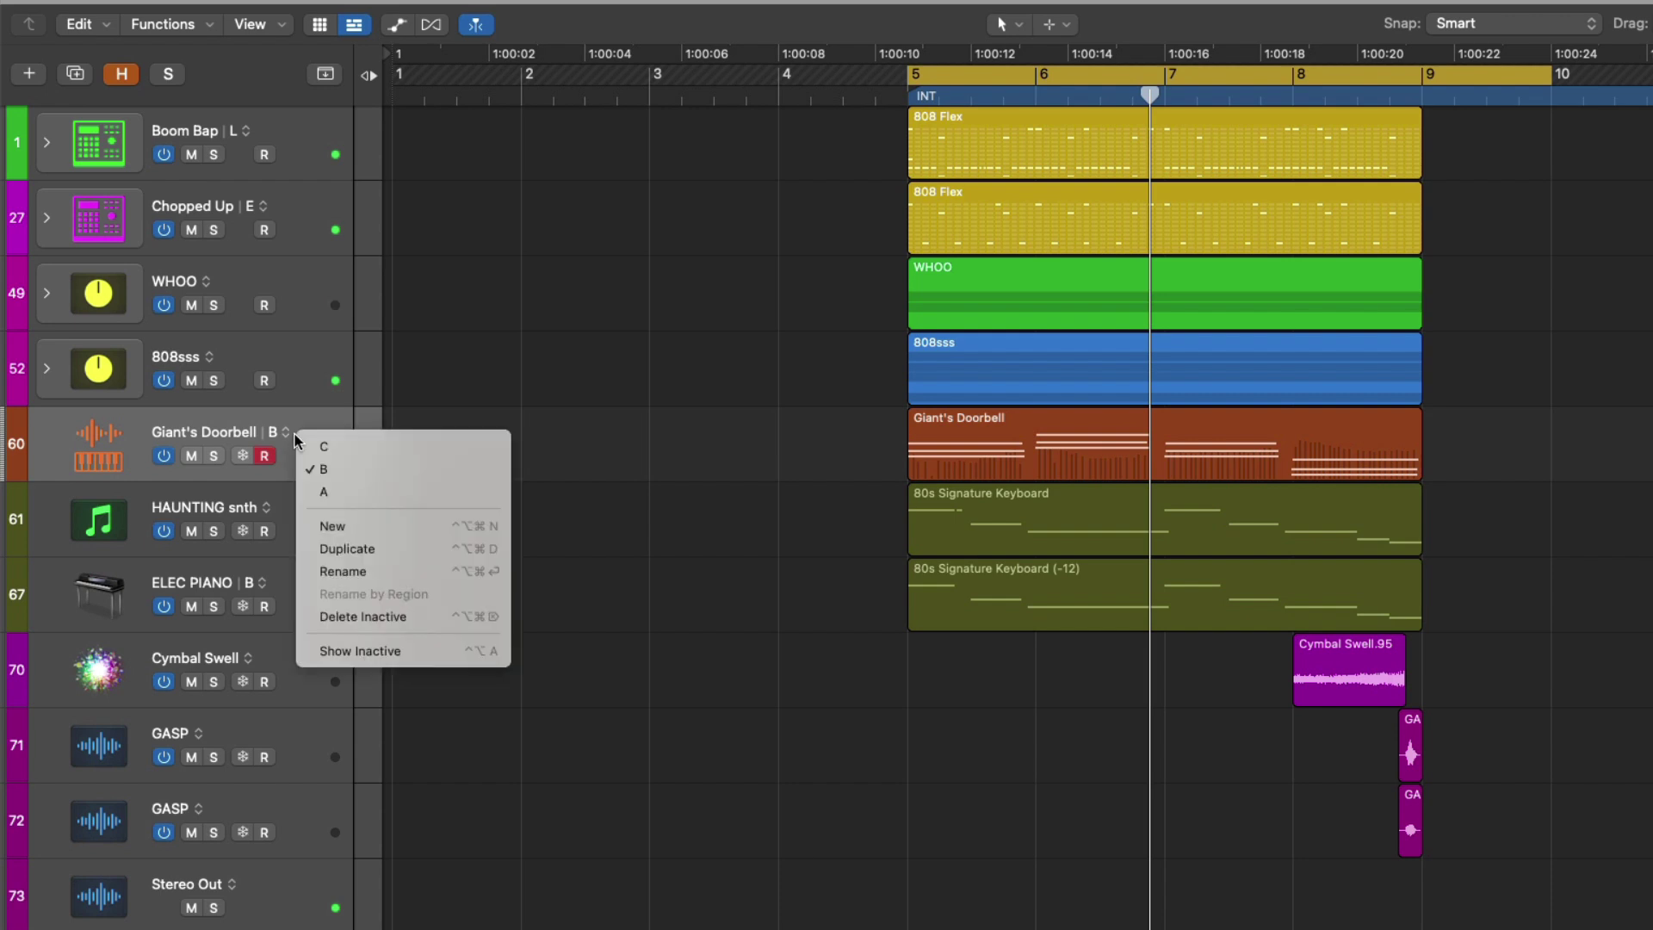
pyautogui.click(312, 444)
pyautogui.press('space')
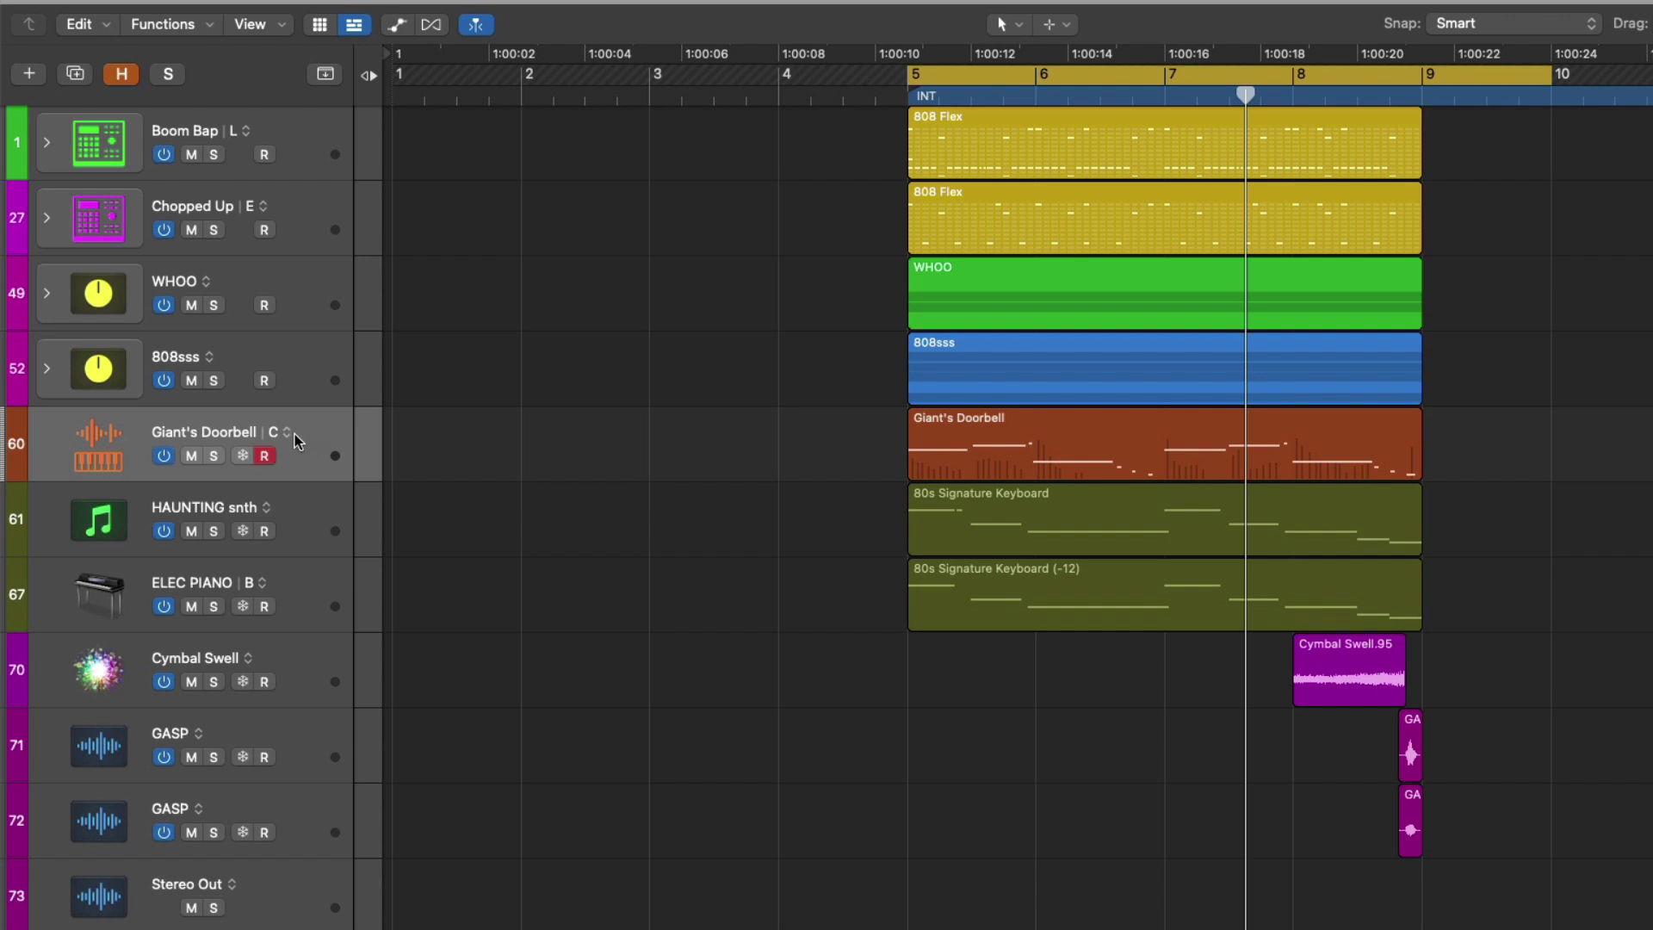
# Step: Select alternative A and rename it 'Spooky'
pyautogui.click(289, 432)
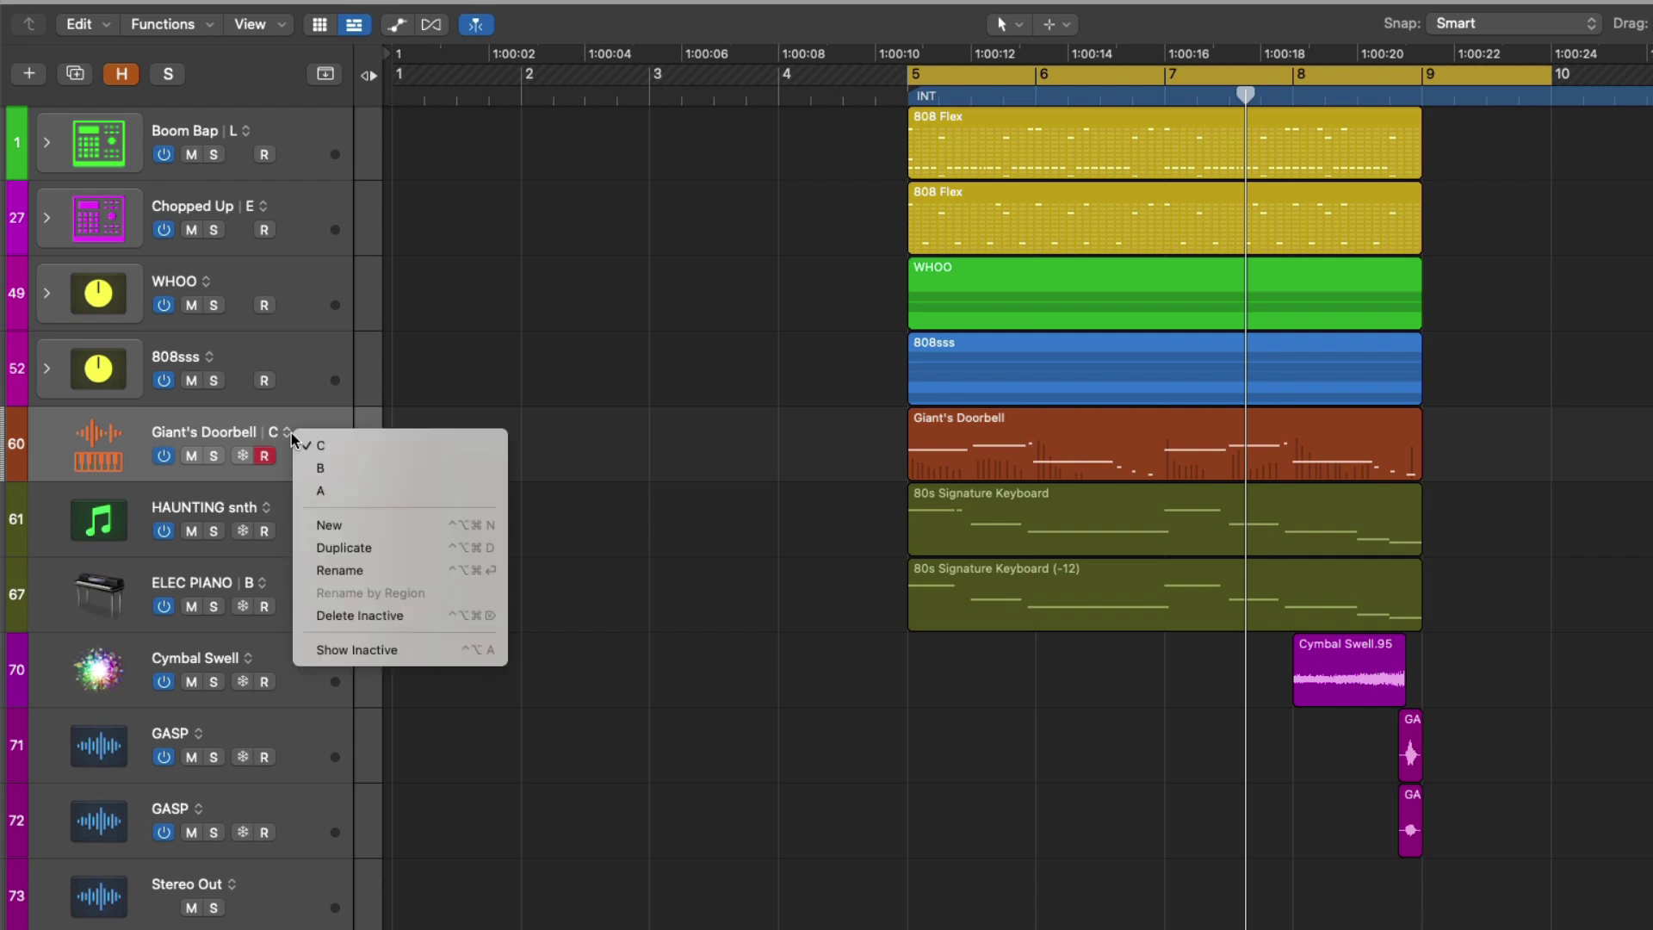
pyautogui.click(343, 488)
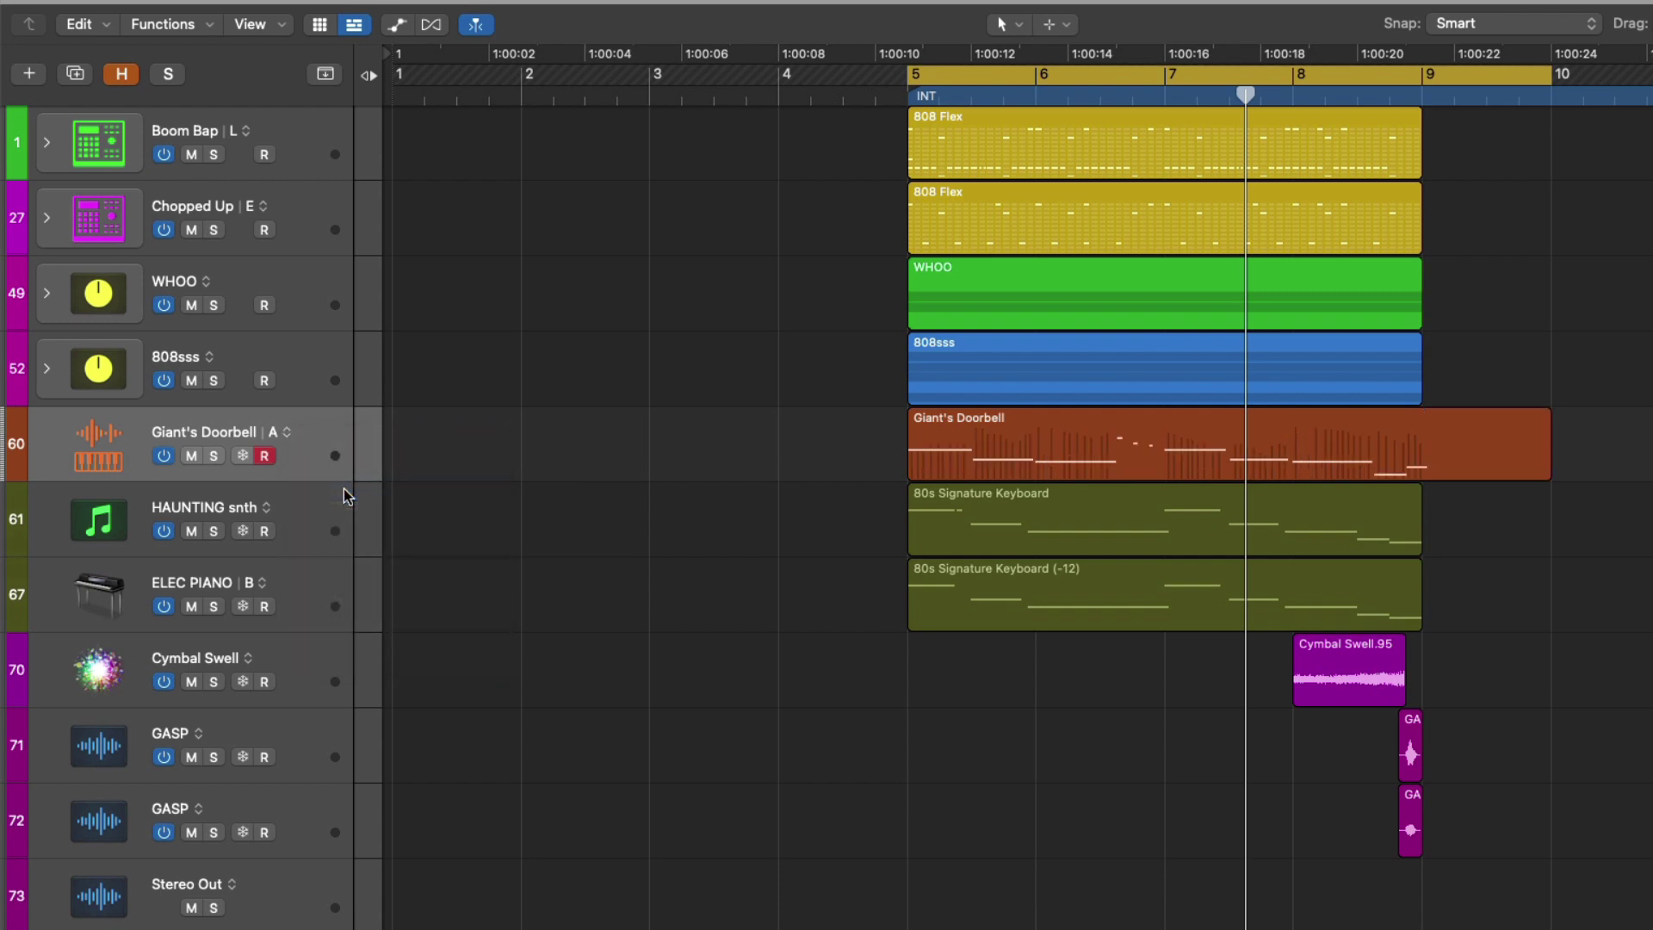
pyautogui.click(289, 433)
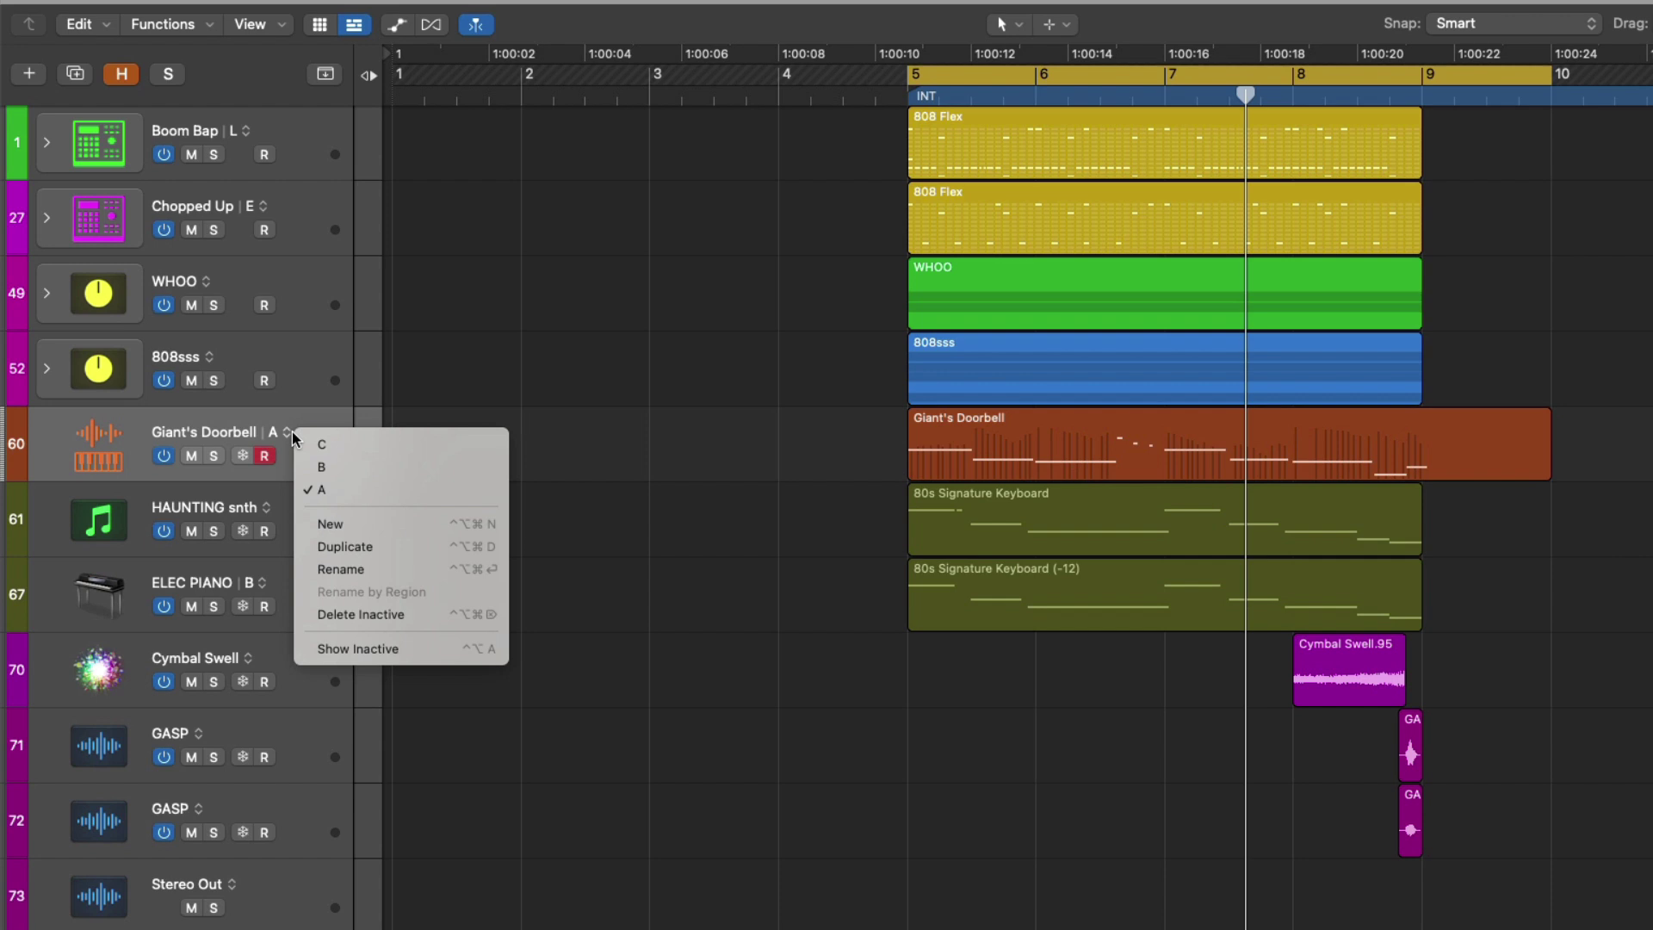
pyautogui.click(380, 569)
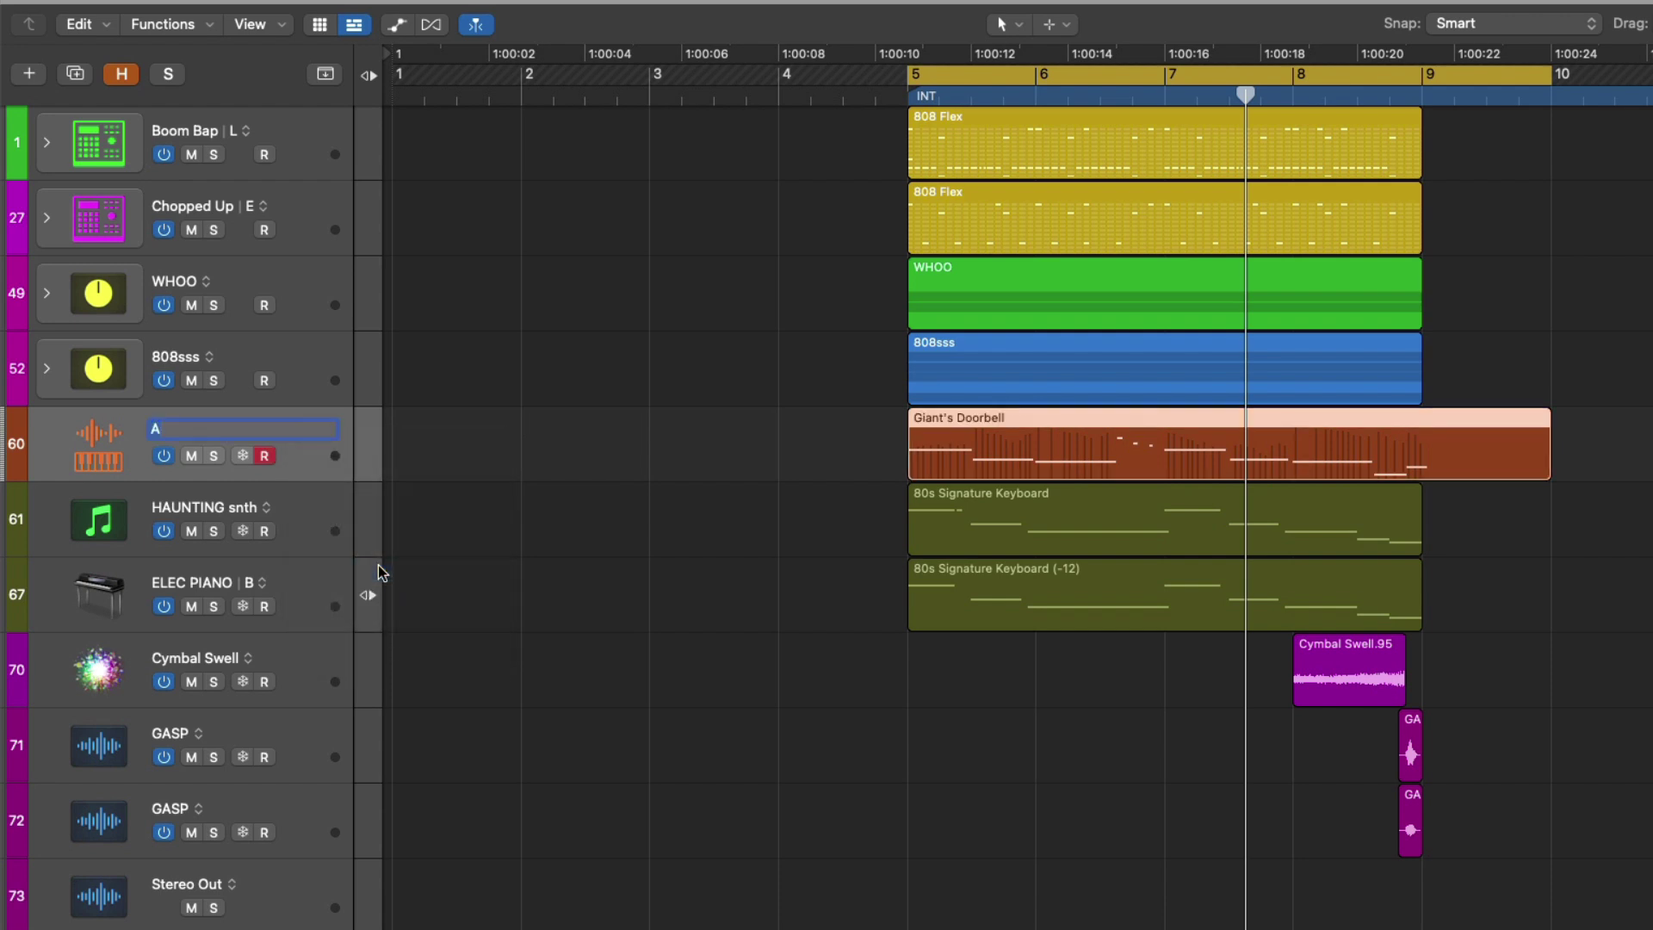
pyautogui.write('Spooky')
pyautogui.press('Return')
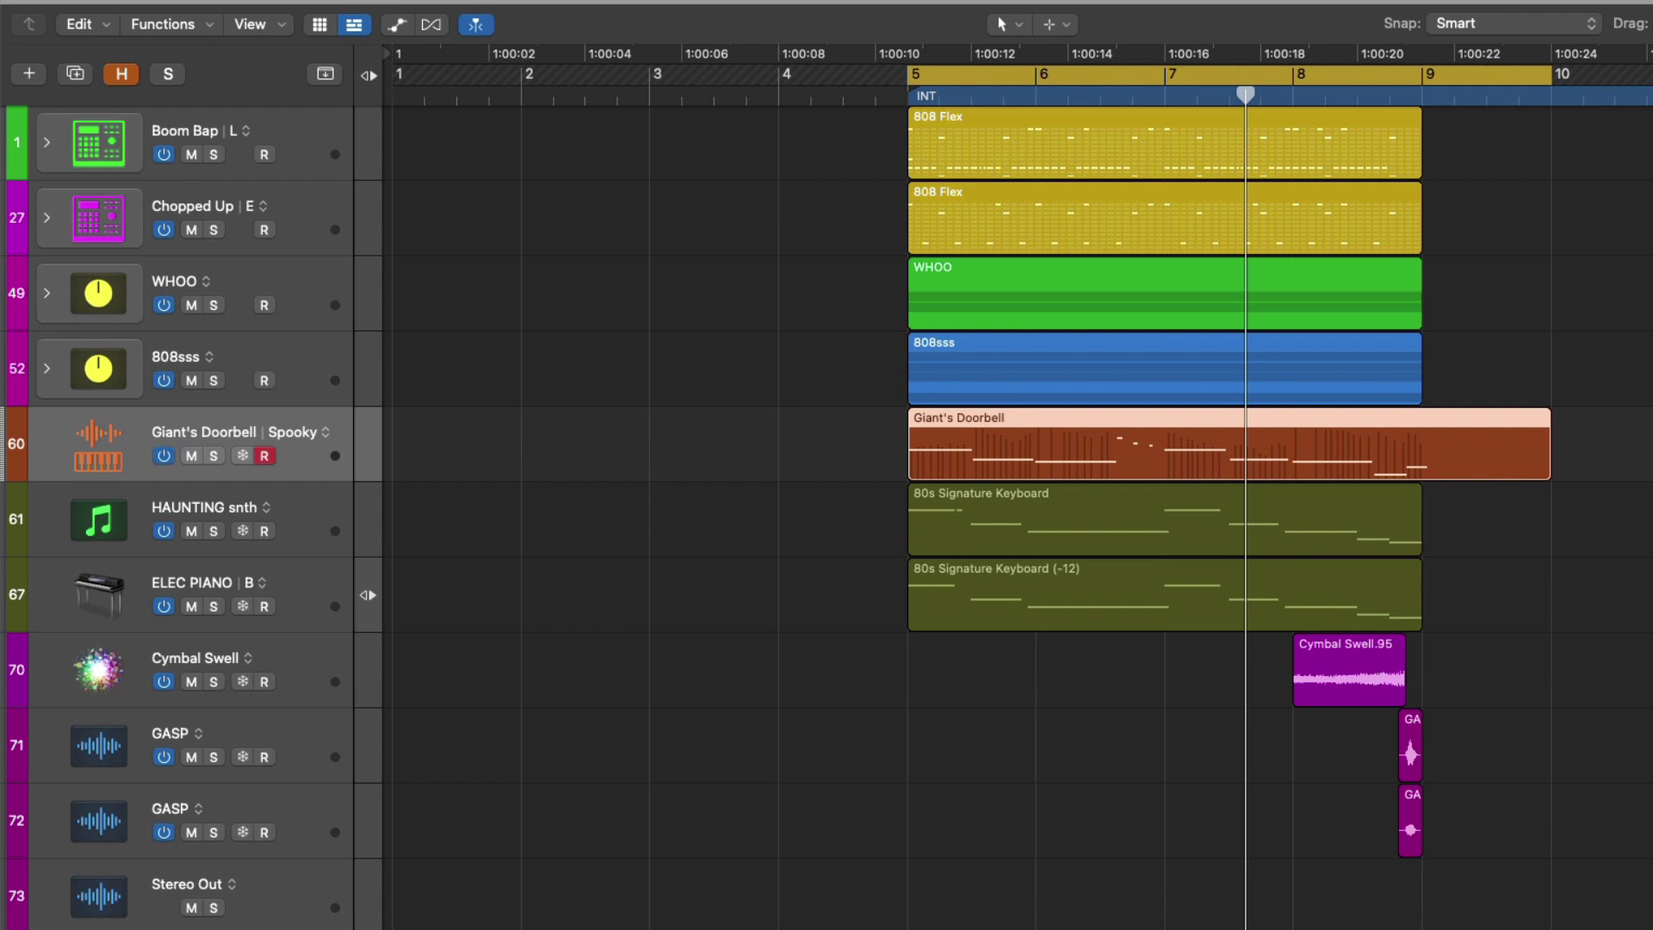
# Step: Make alternative B active and begin editing its name
pyautogui.click(326, 431)
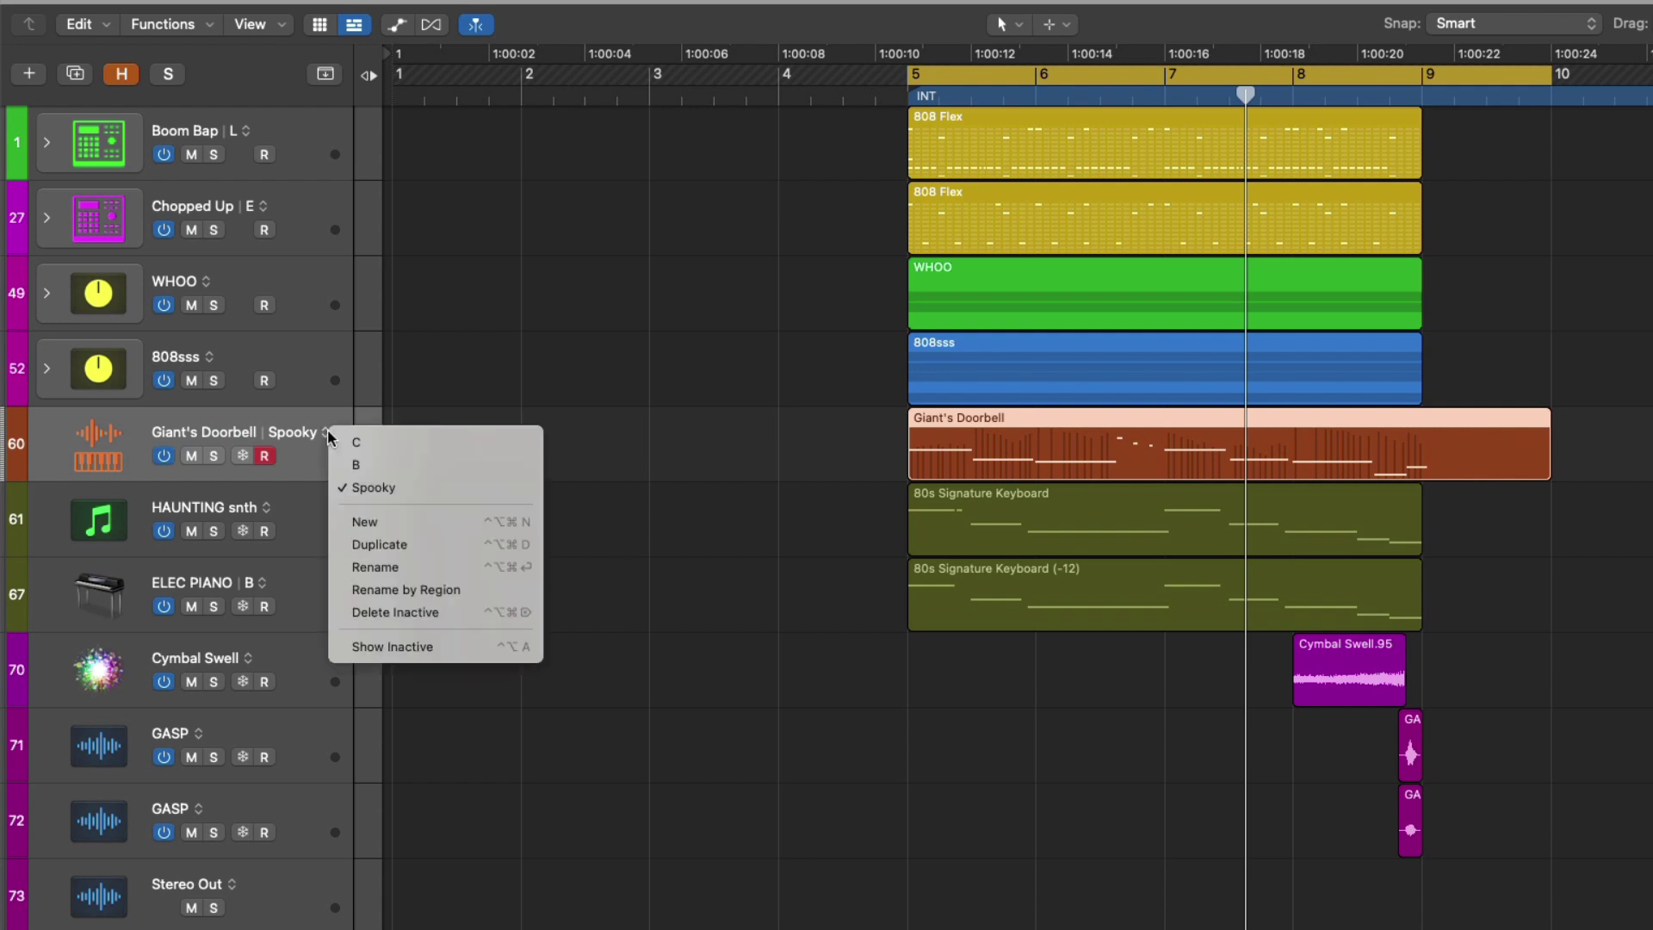
pyautogui.click(384, 466)
pyautogui.doubleClick(277, 433)
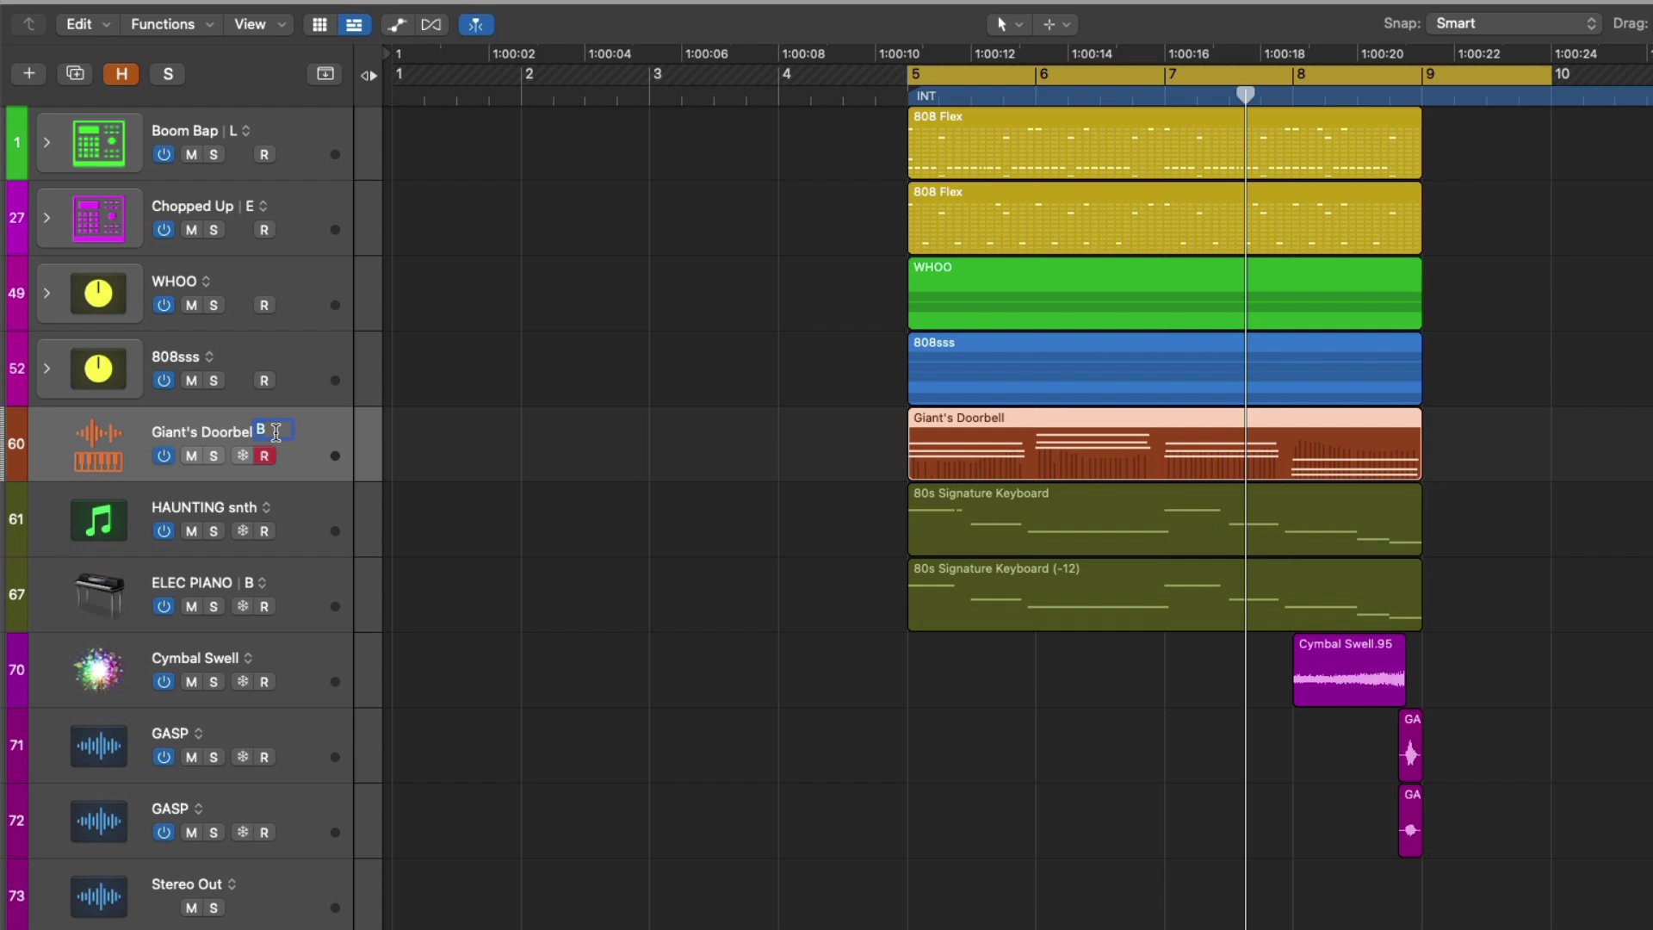
# Step: Name alternative B 'Chords' and C 'Spooky 2', then widen the track headers
pyautogui.write('Chords')
pyautogui.press('Return')
pyautogui.click(323, 431)
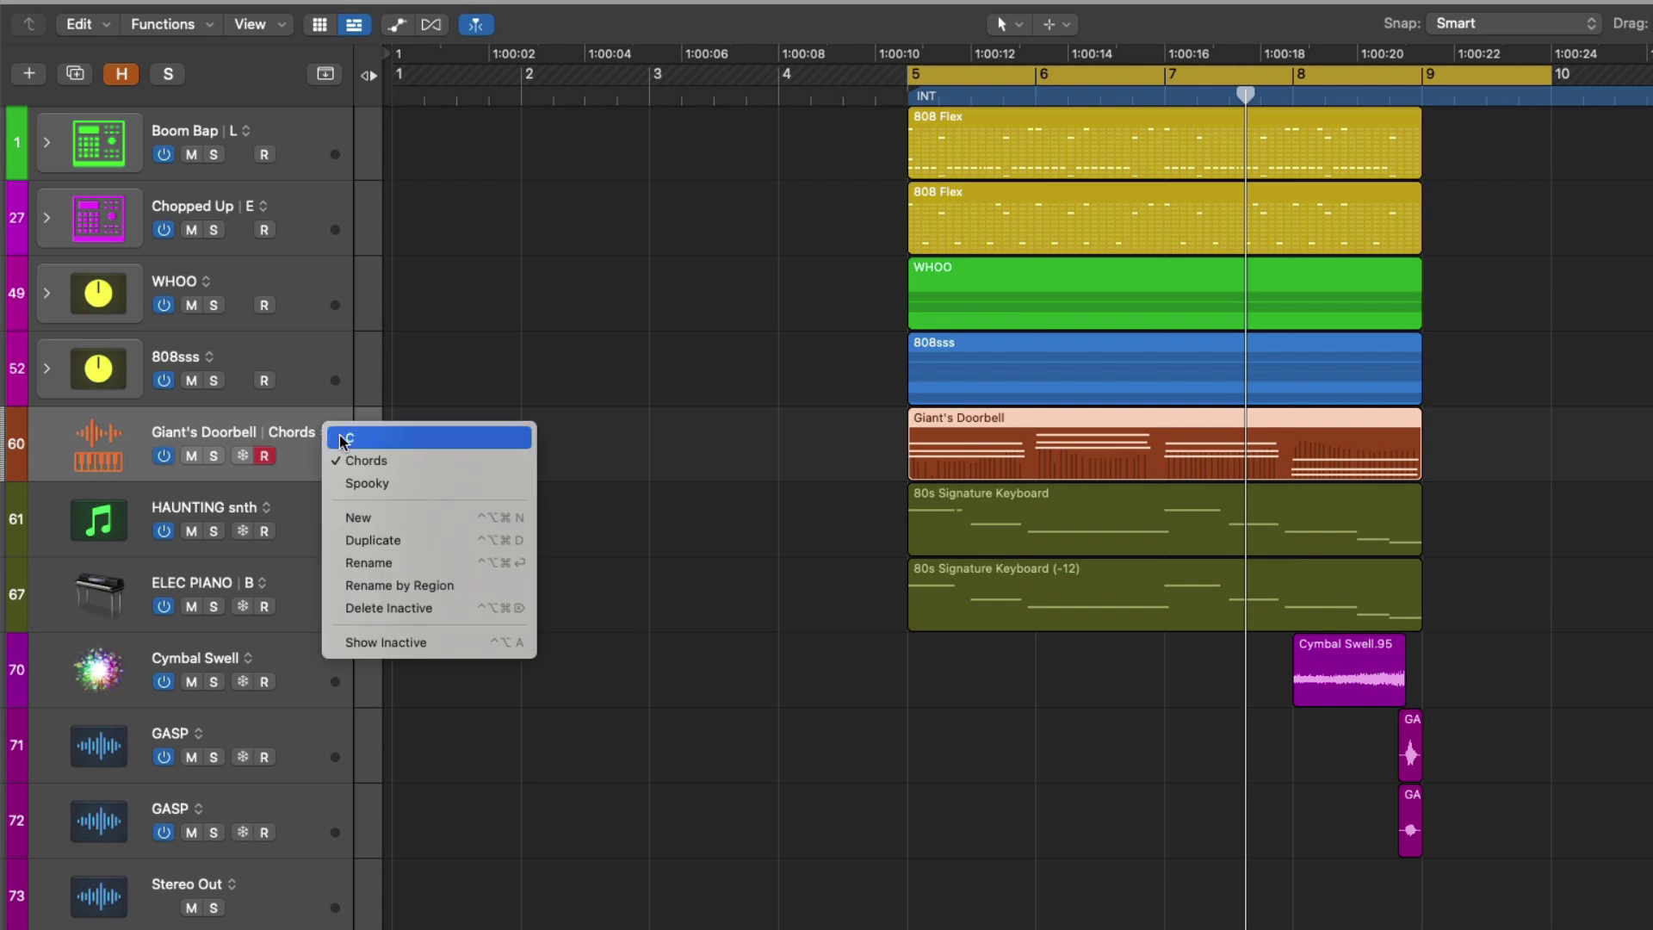
pyautogui.click(348, 439)
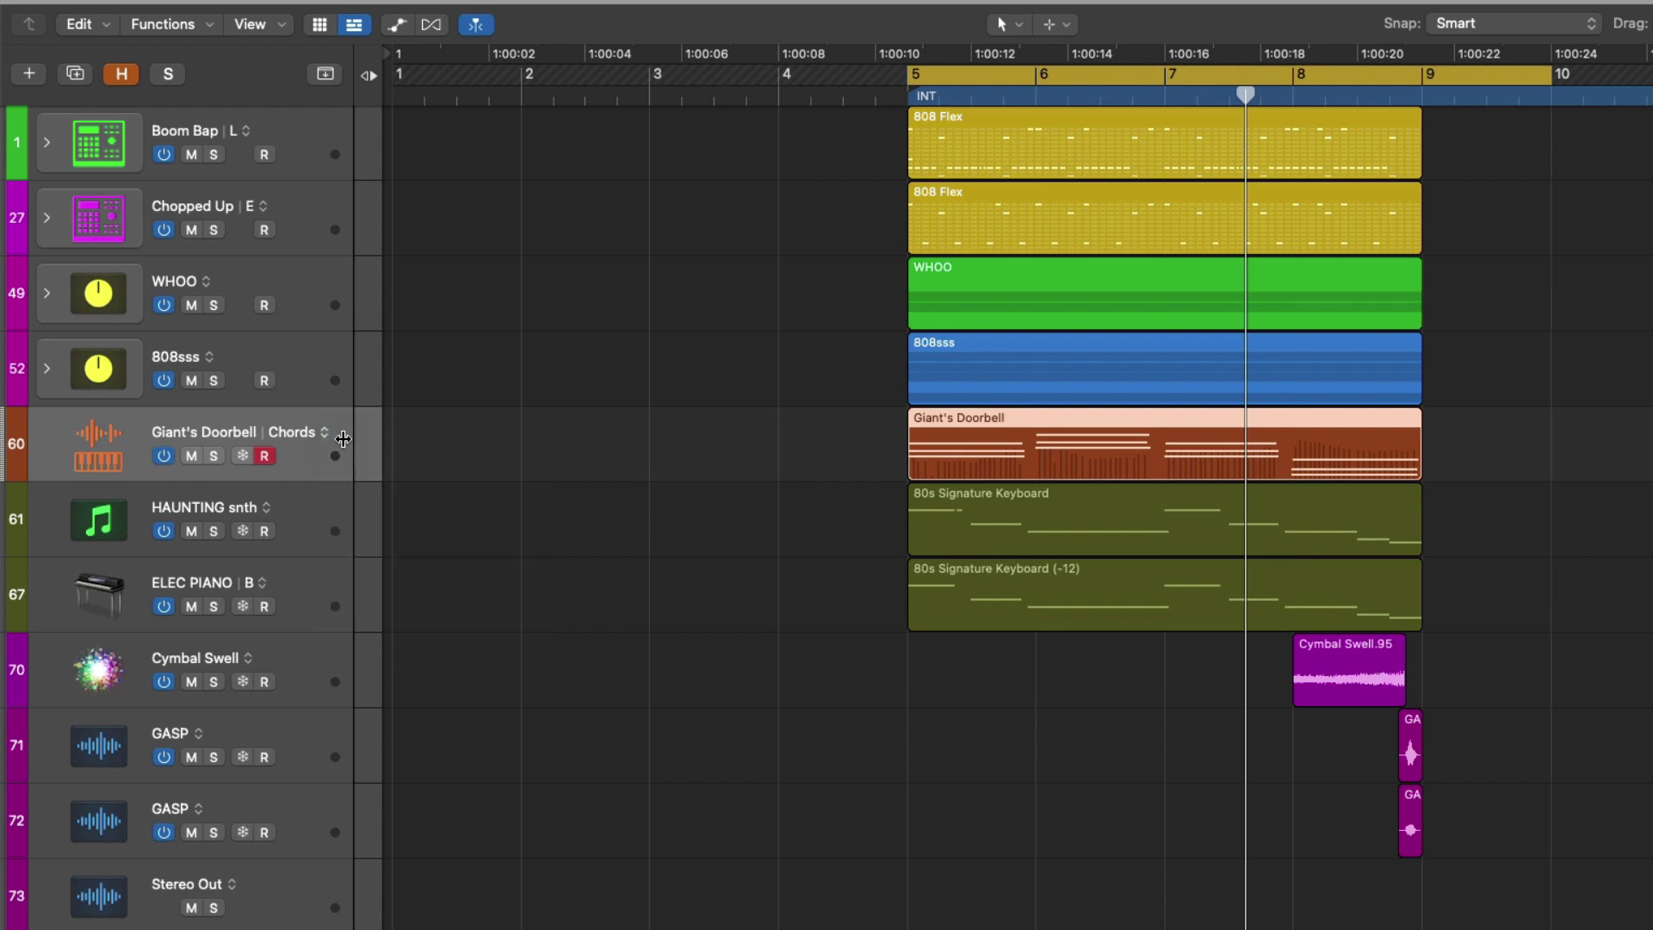
pyautogui.doubleClick(277, 430)
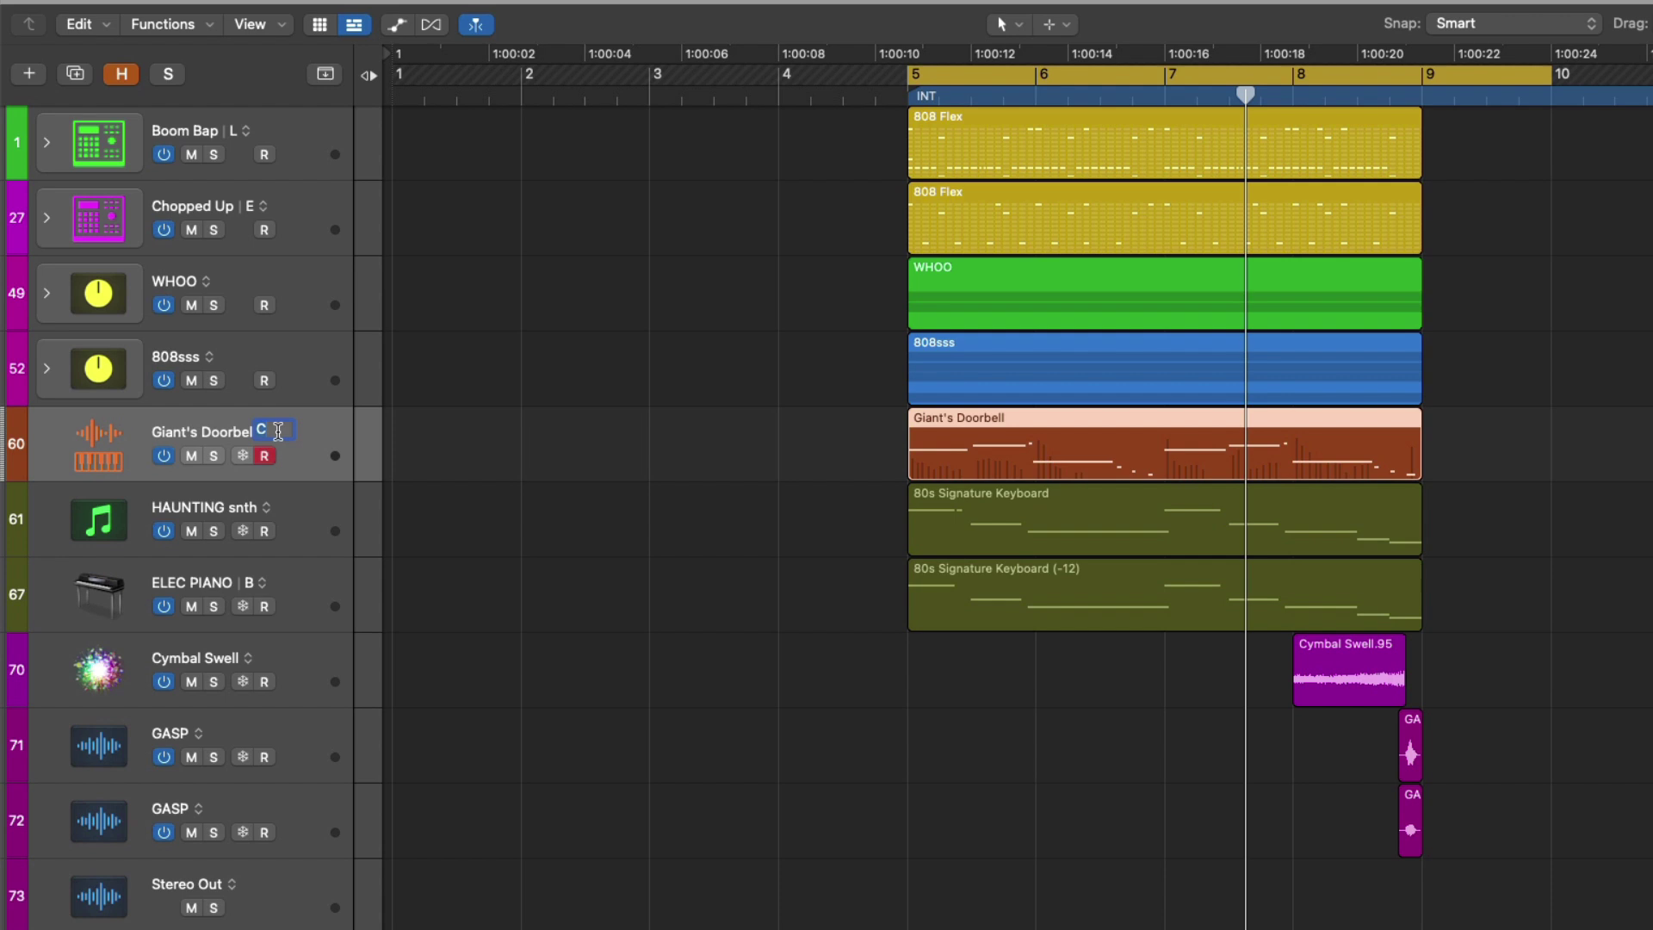
pyautogui.write('Spooky 2')
pyautogui.press('Return')
pyautogui.moveTo(351, 431); pyautogui.dragTo(379, 431)
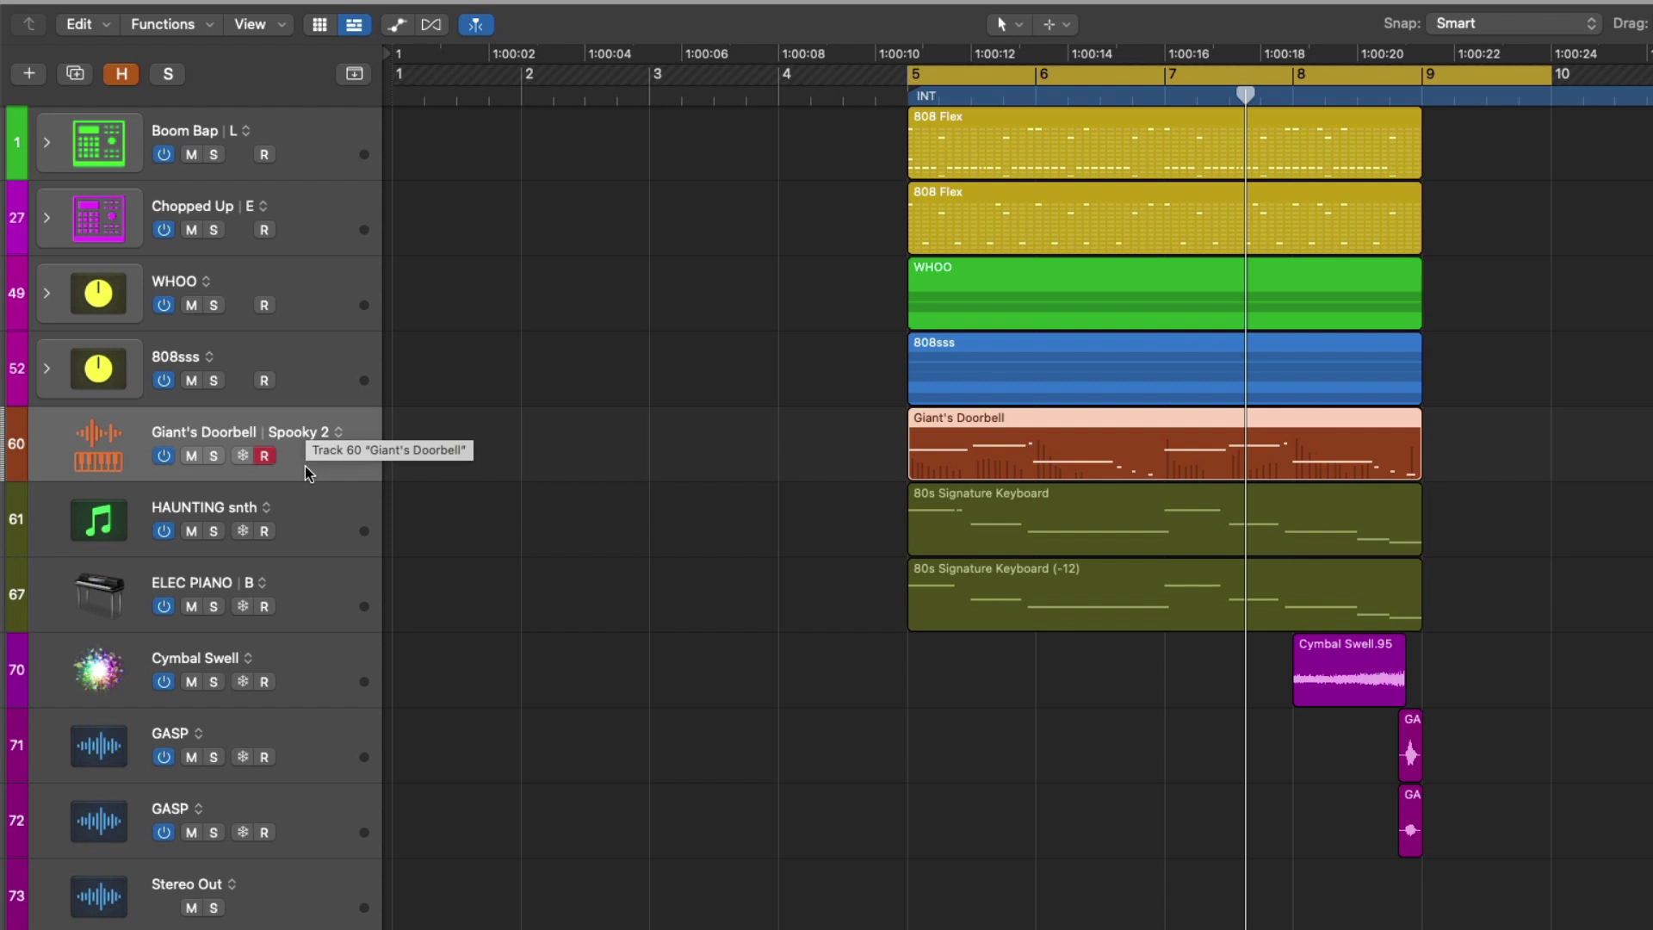
# Step: From Spooky, add an empty alternative D, then return Giant's Doorbell to Spooky 2
pyautogui.click(336, 432)
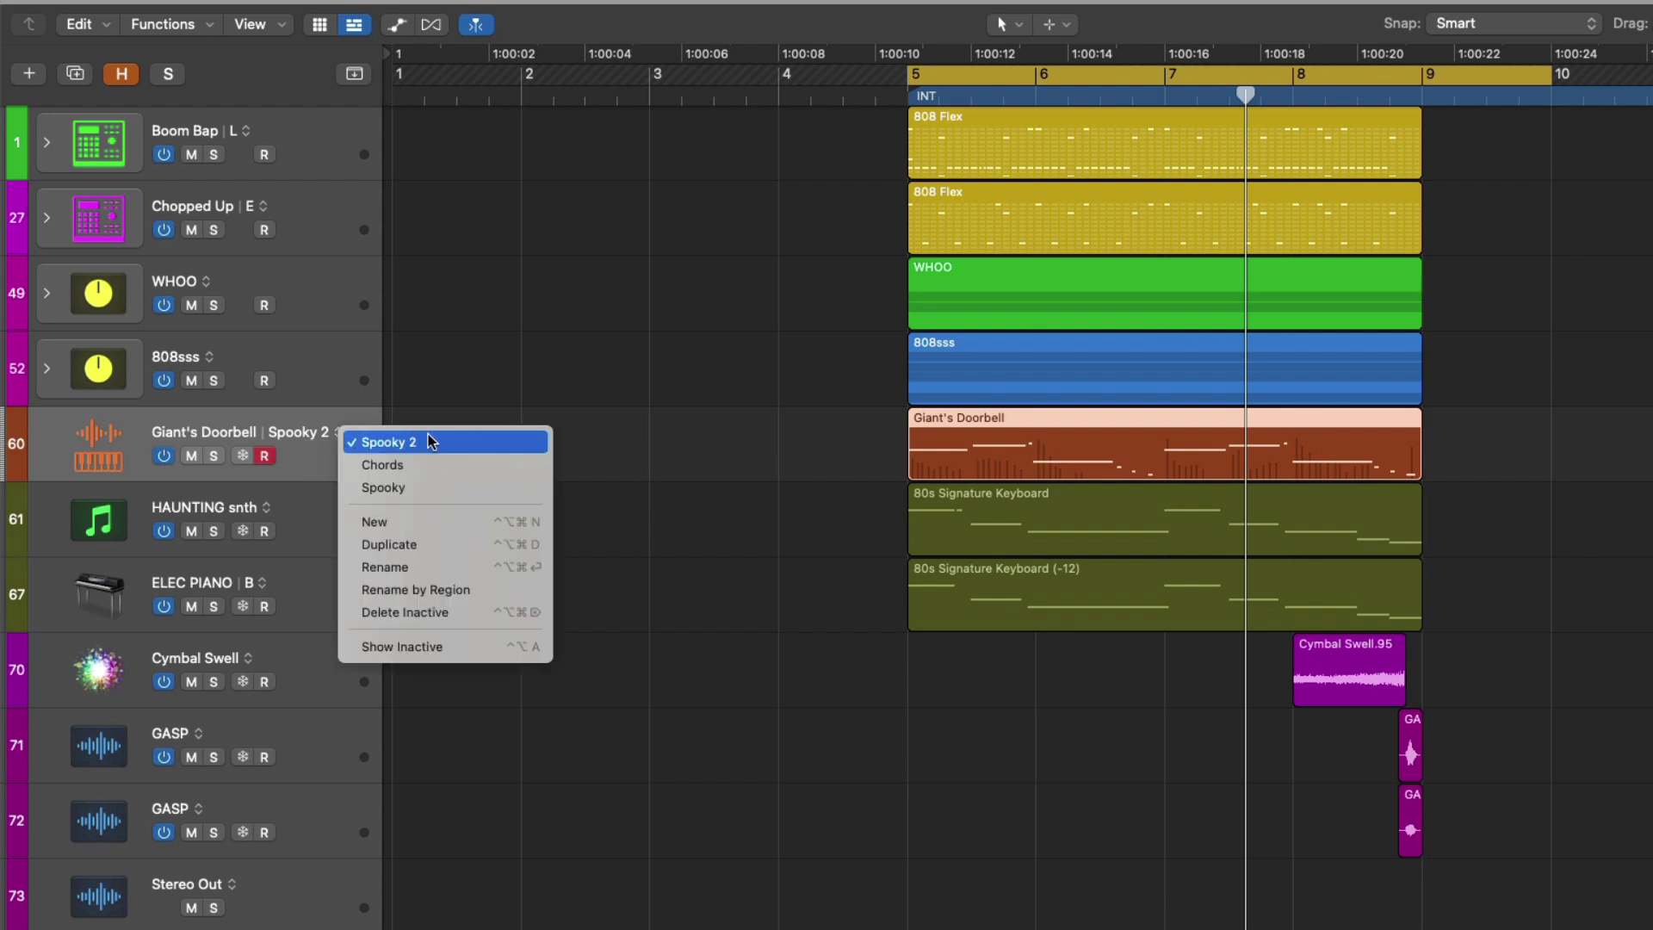
pyautogui.click(432, 486)
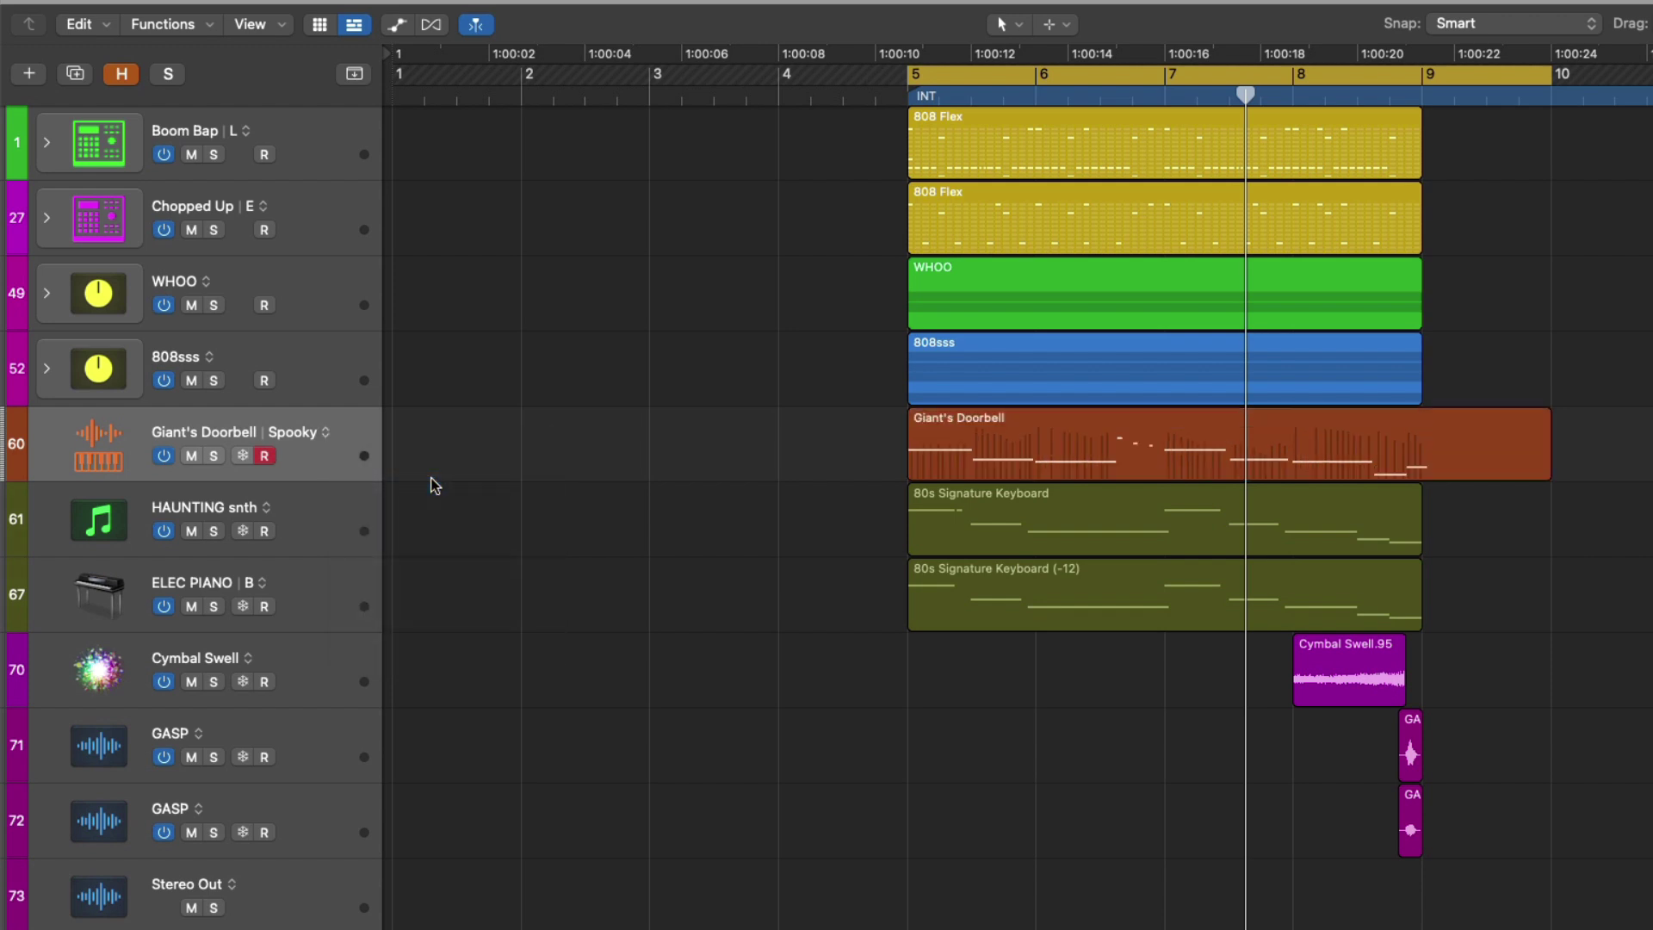
pyautogui.click(327, 434)
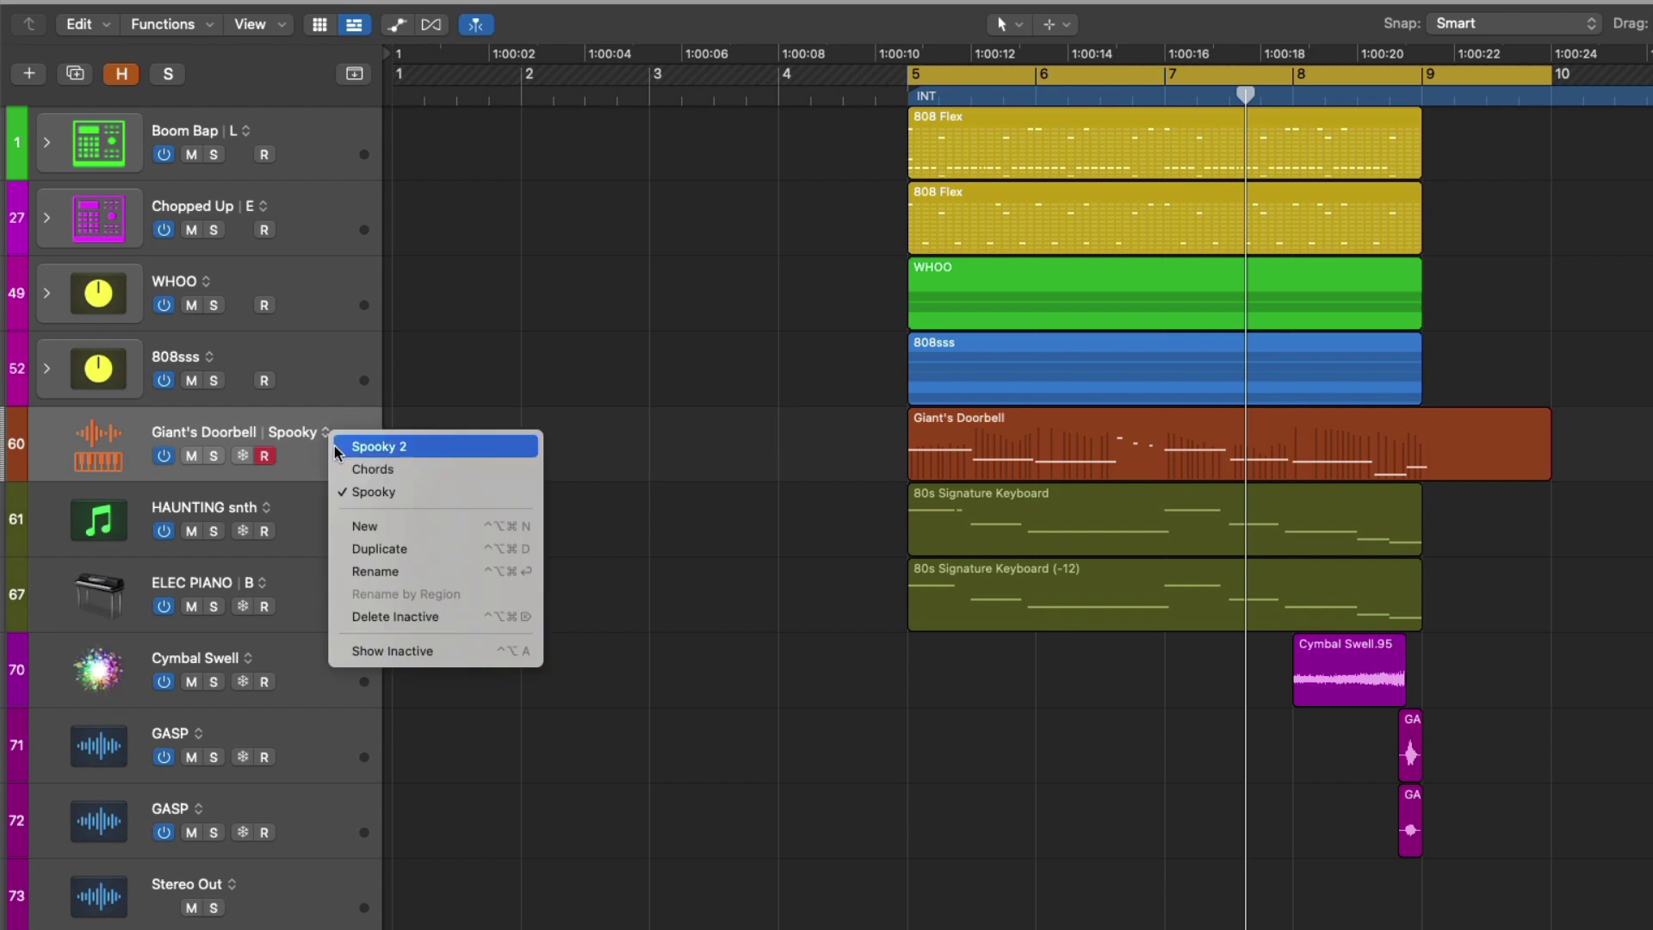
pyautogui.click(361, 527)
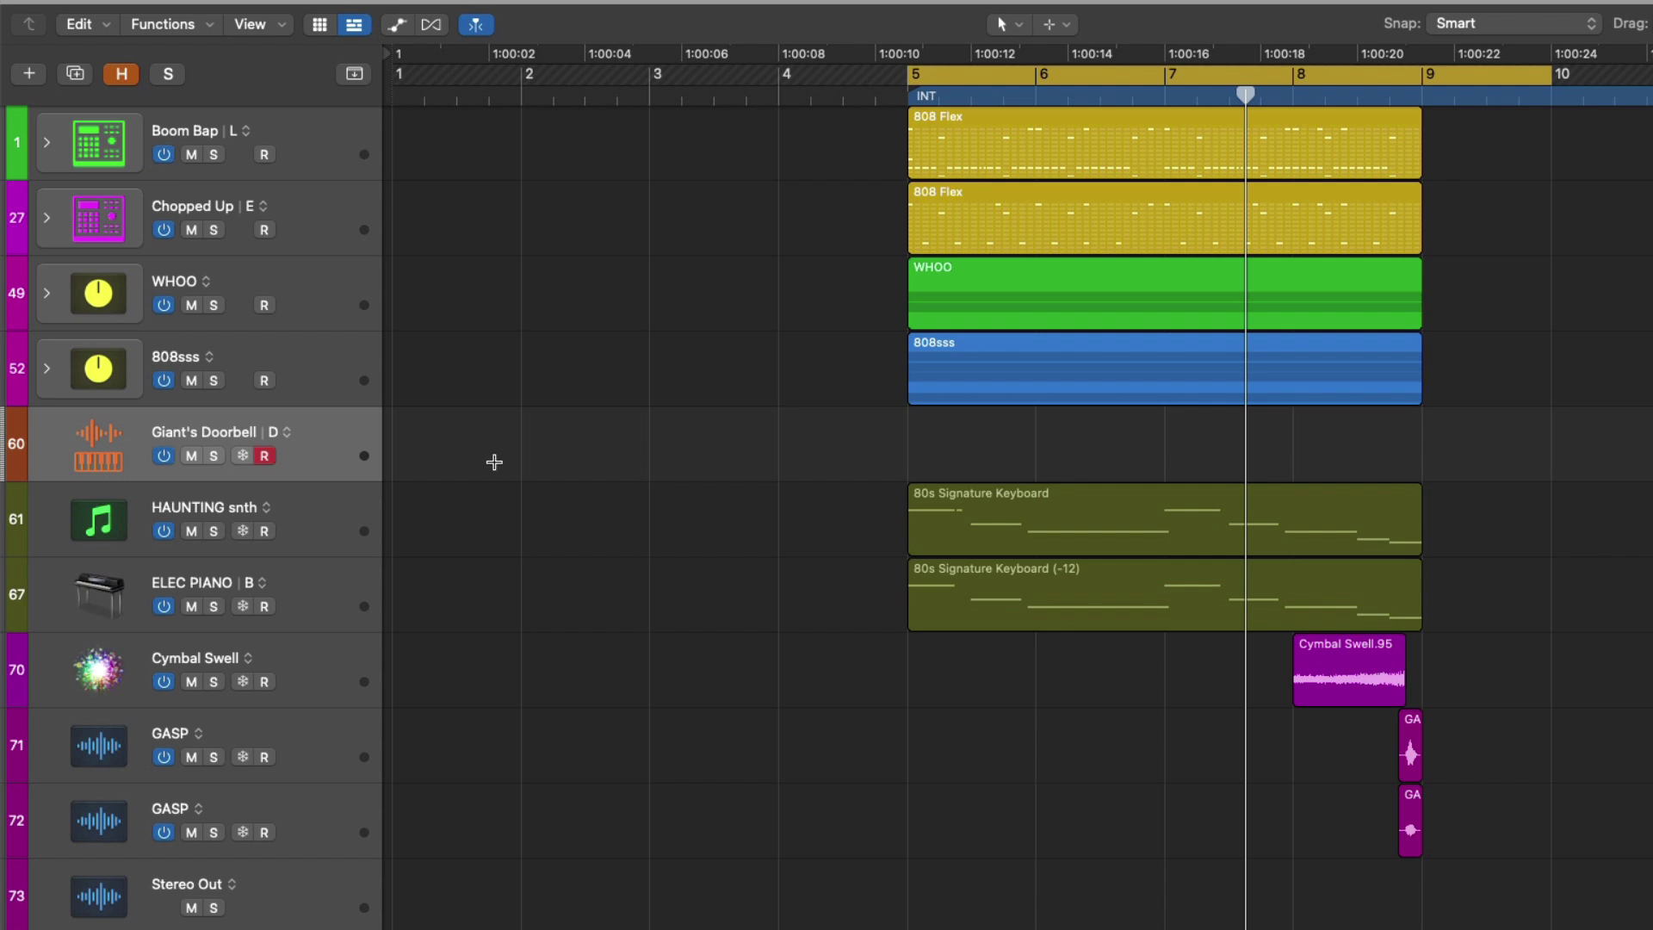
pyautogui.click(290, 434)
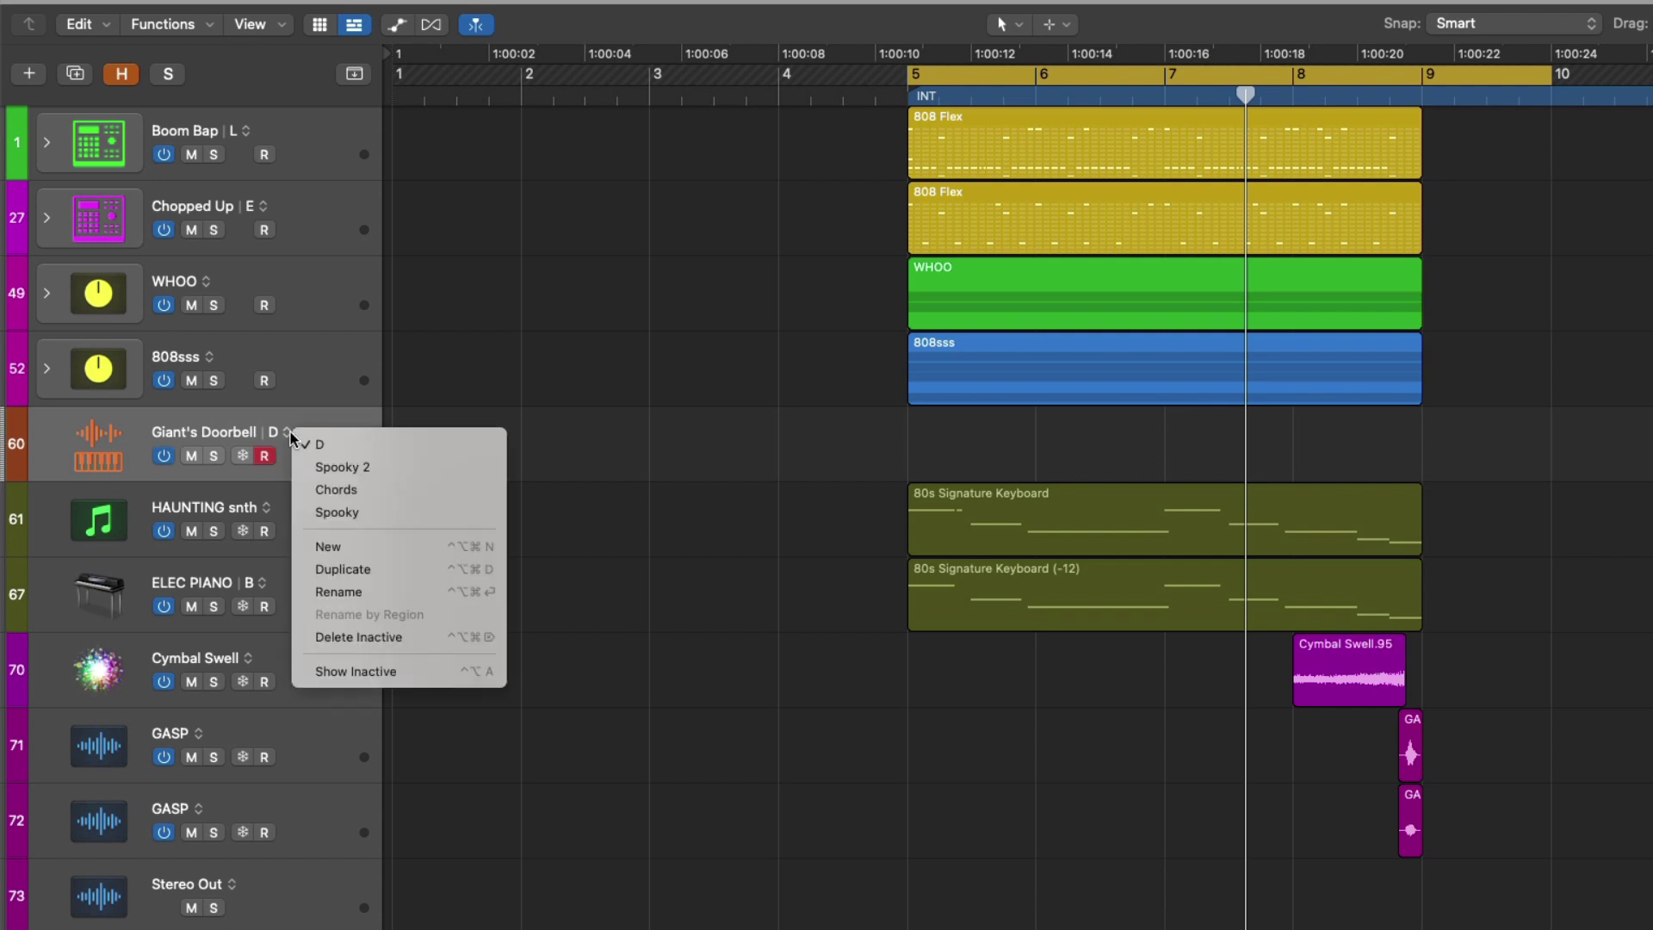
pyautogui.click(319, 467)
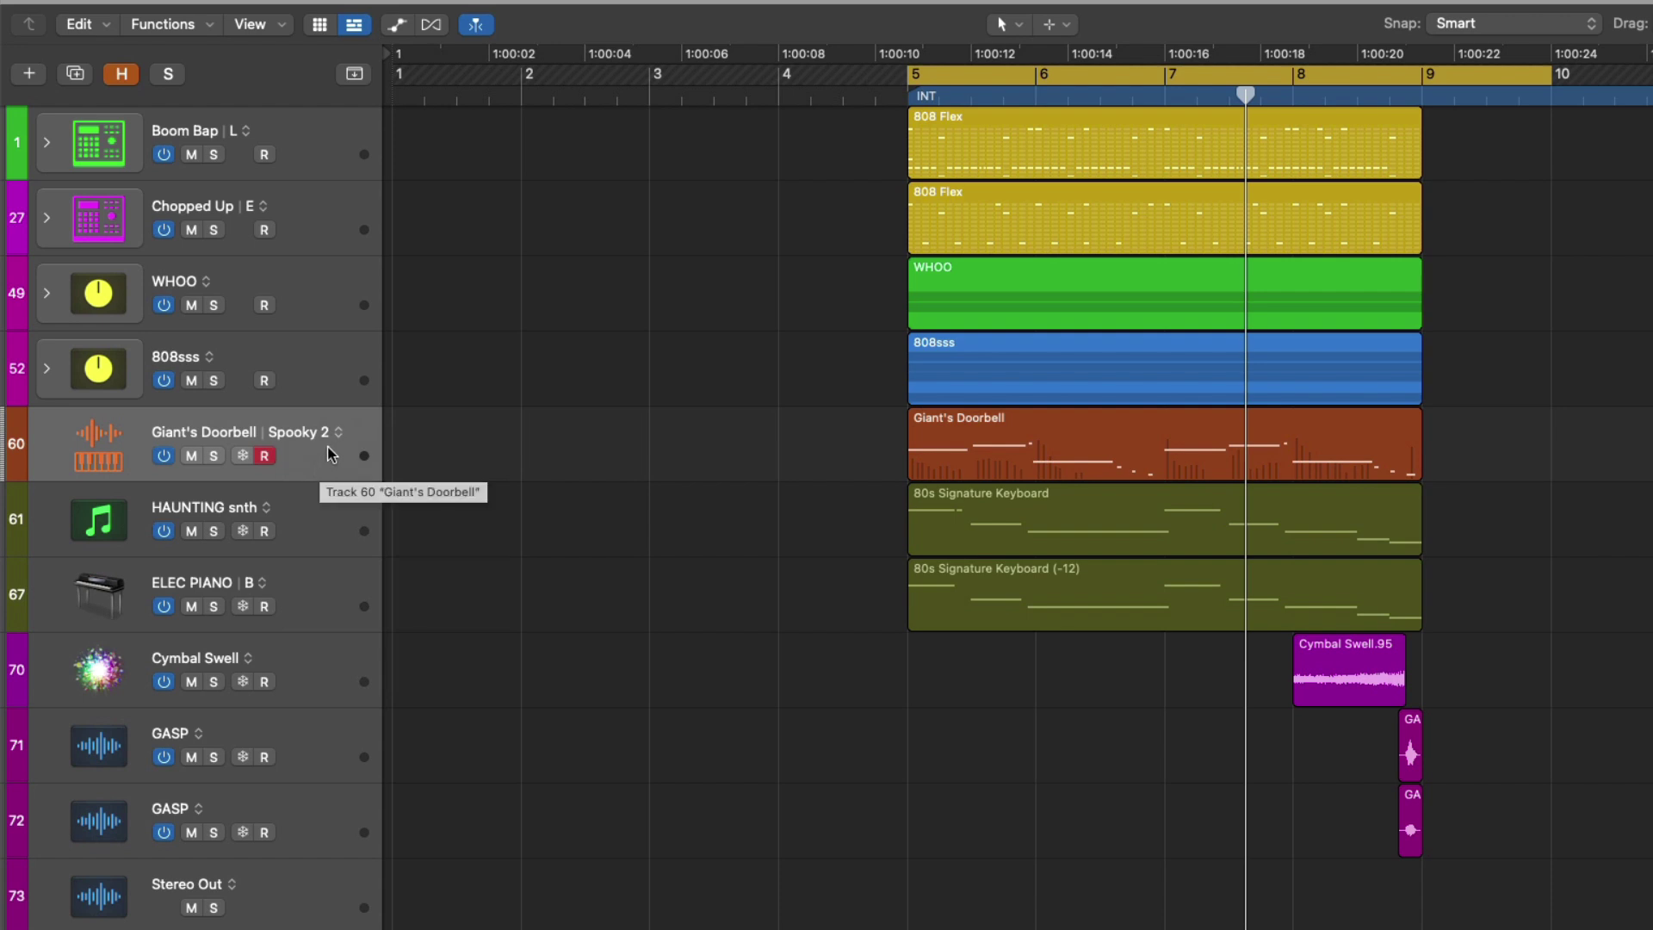
# Step: Show Giant's Doorbell's inactive alternatives D, Chords and Spooky as lanes beneath Spooky 2
pyautogui.click(339, 433)
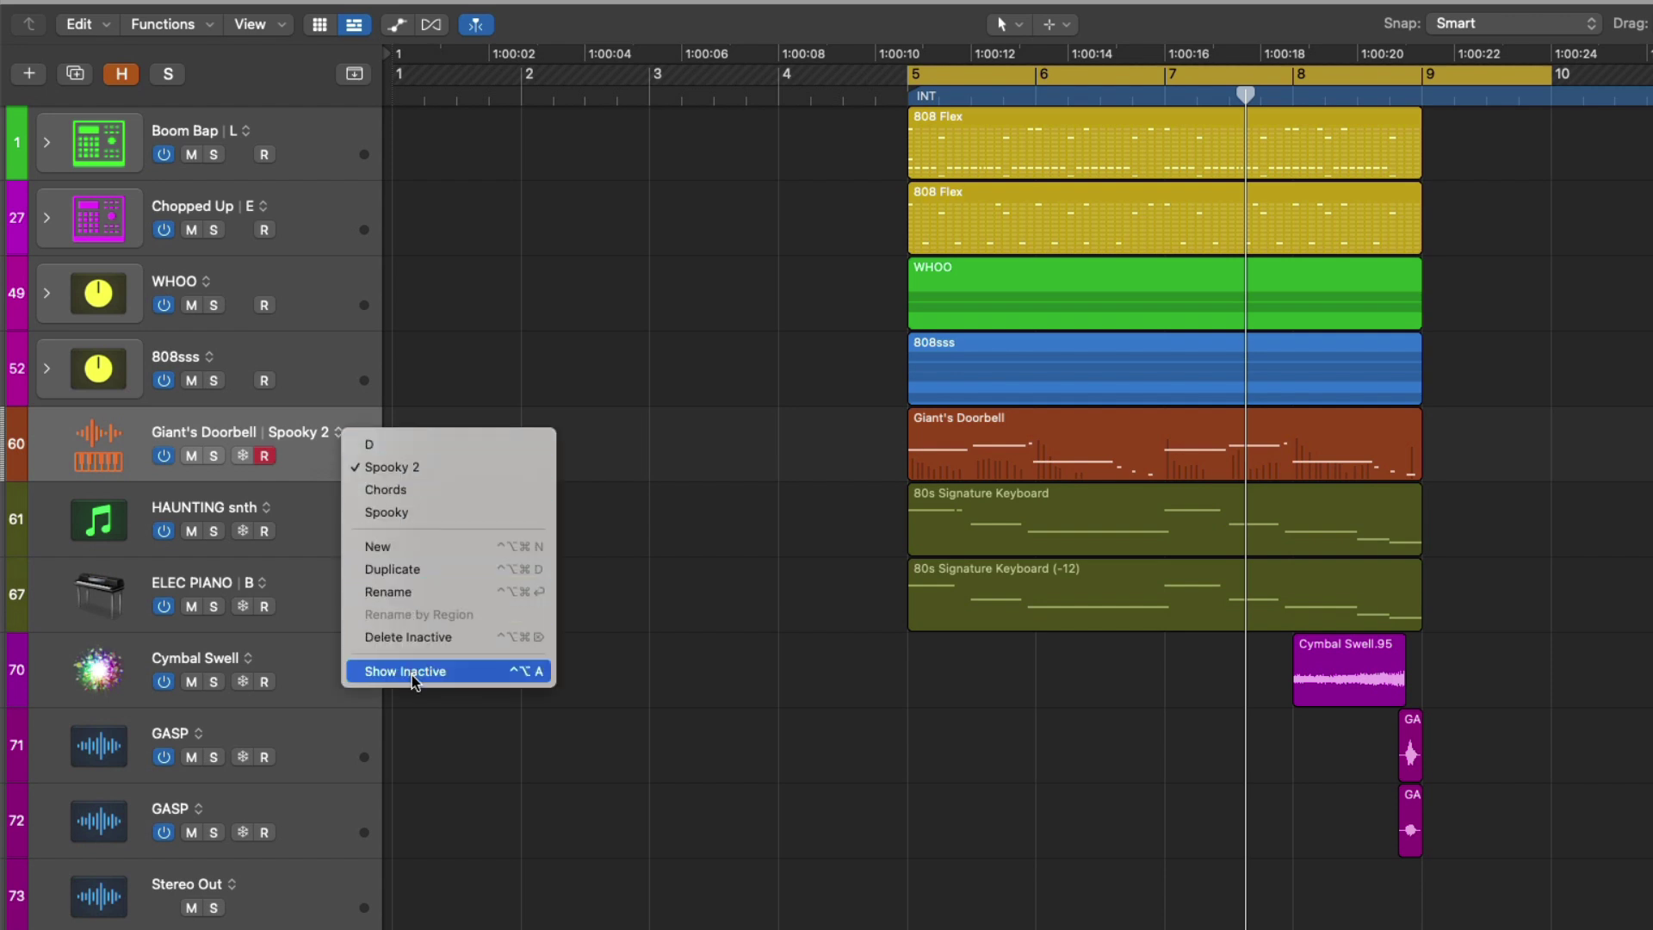
pyautogui.click(482, 682)
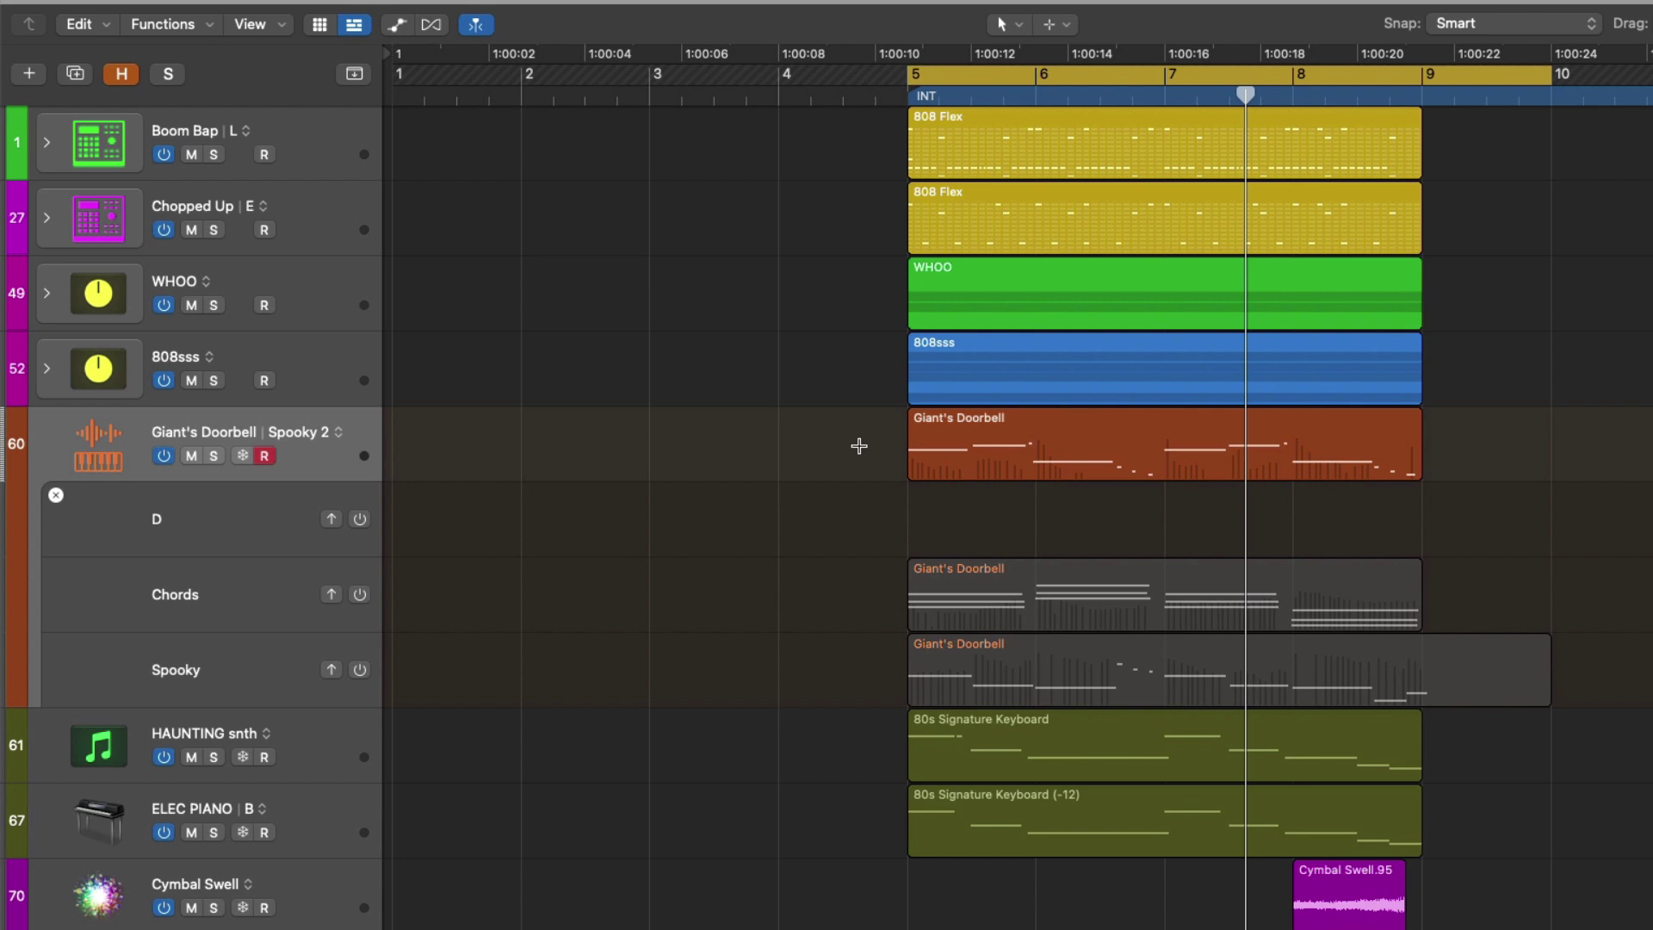
# Step: Play from bar 5, then preview the Spooky alternative in place of Spooky 2
pyautogui.press('space')
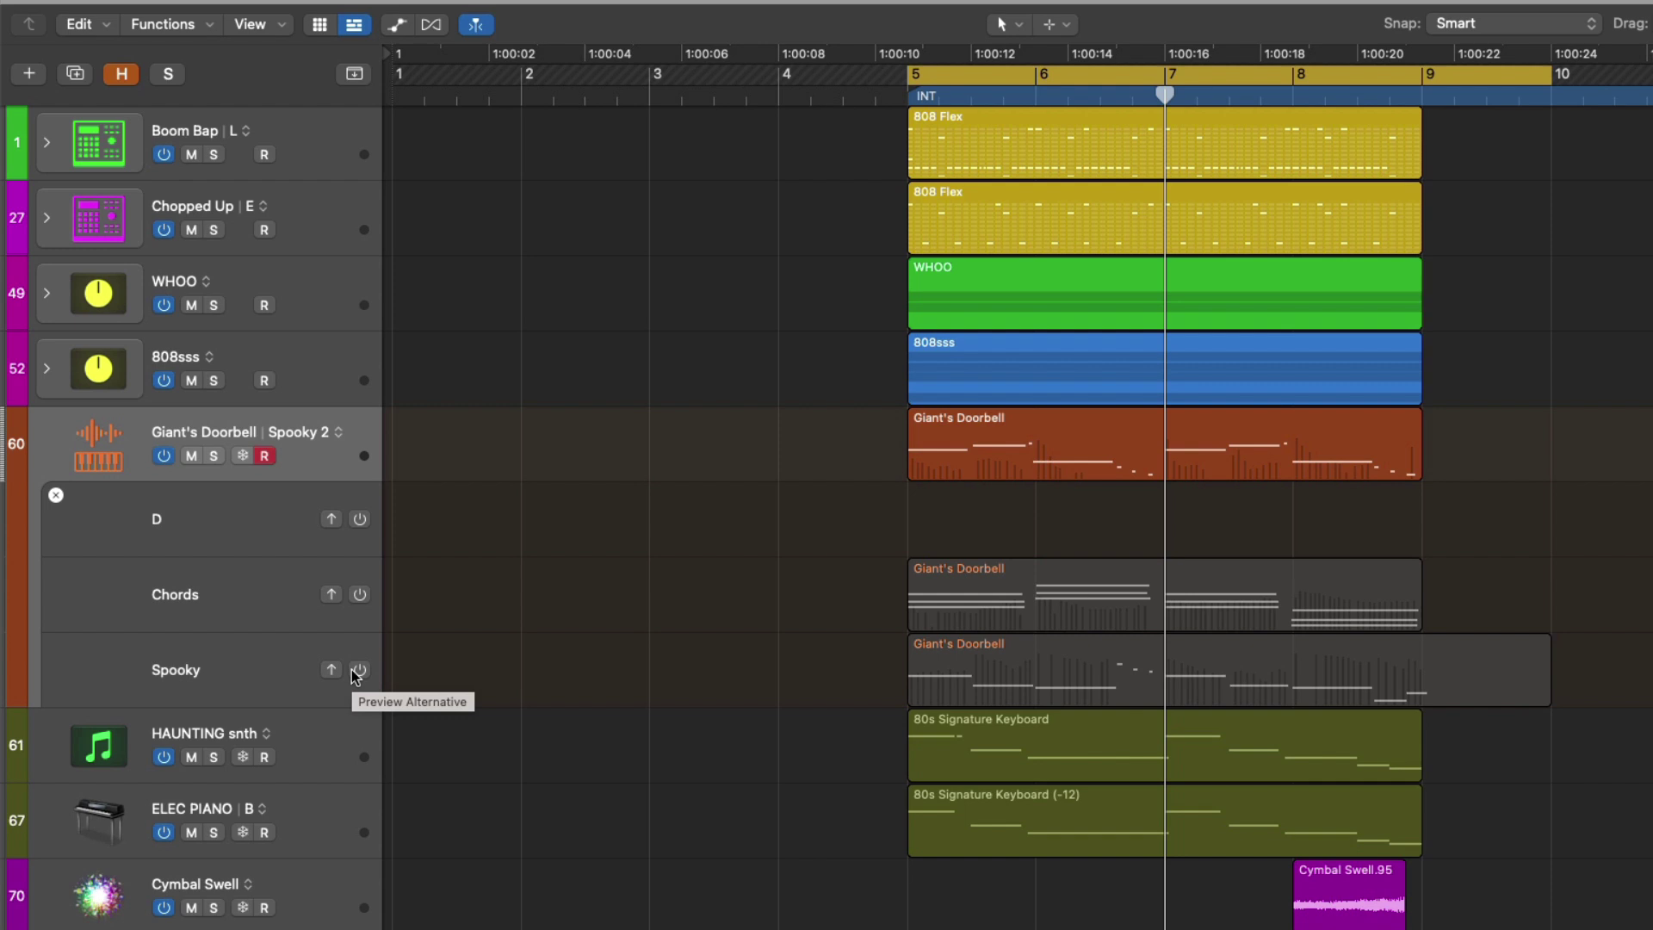
pyautogui.click(359, 670)
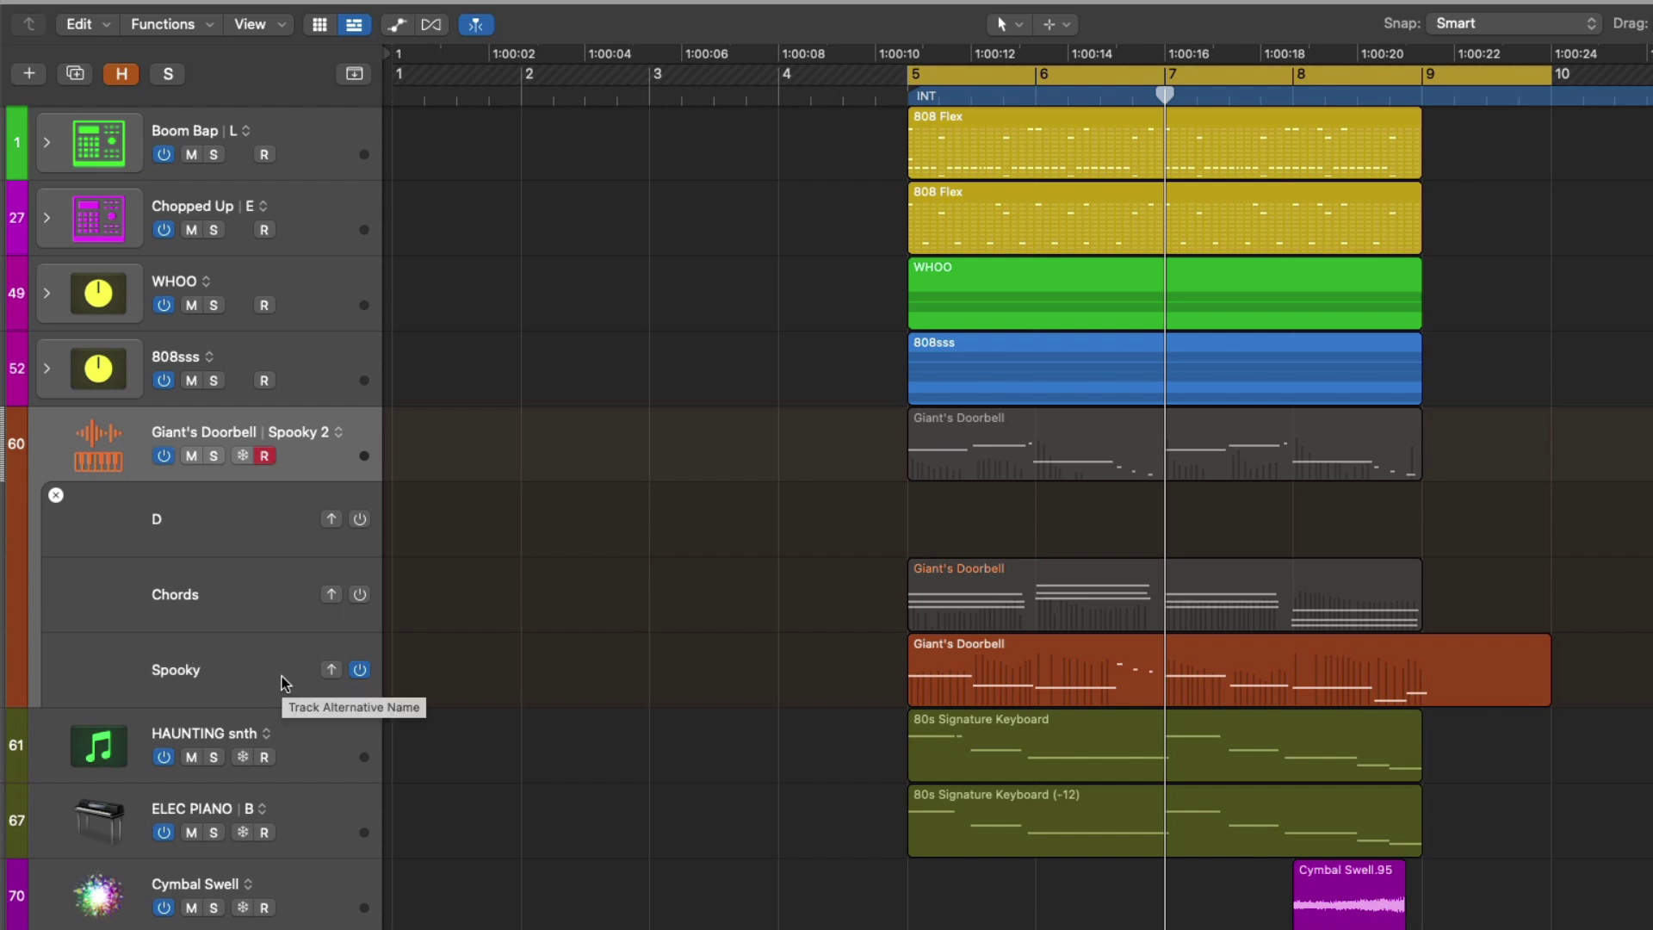
pyautogui.press('space')
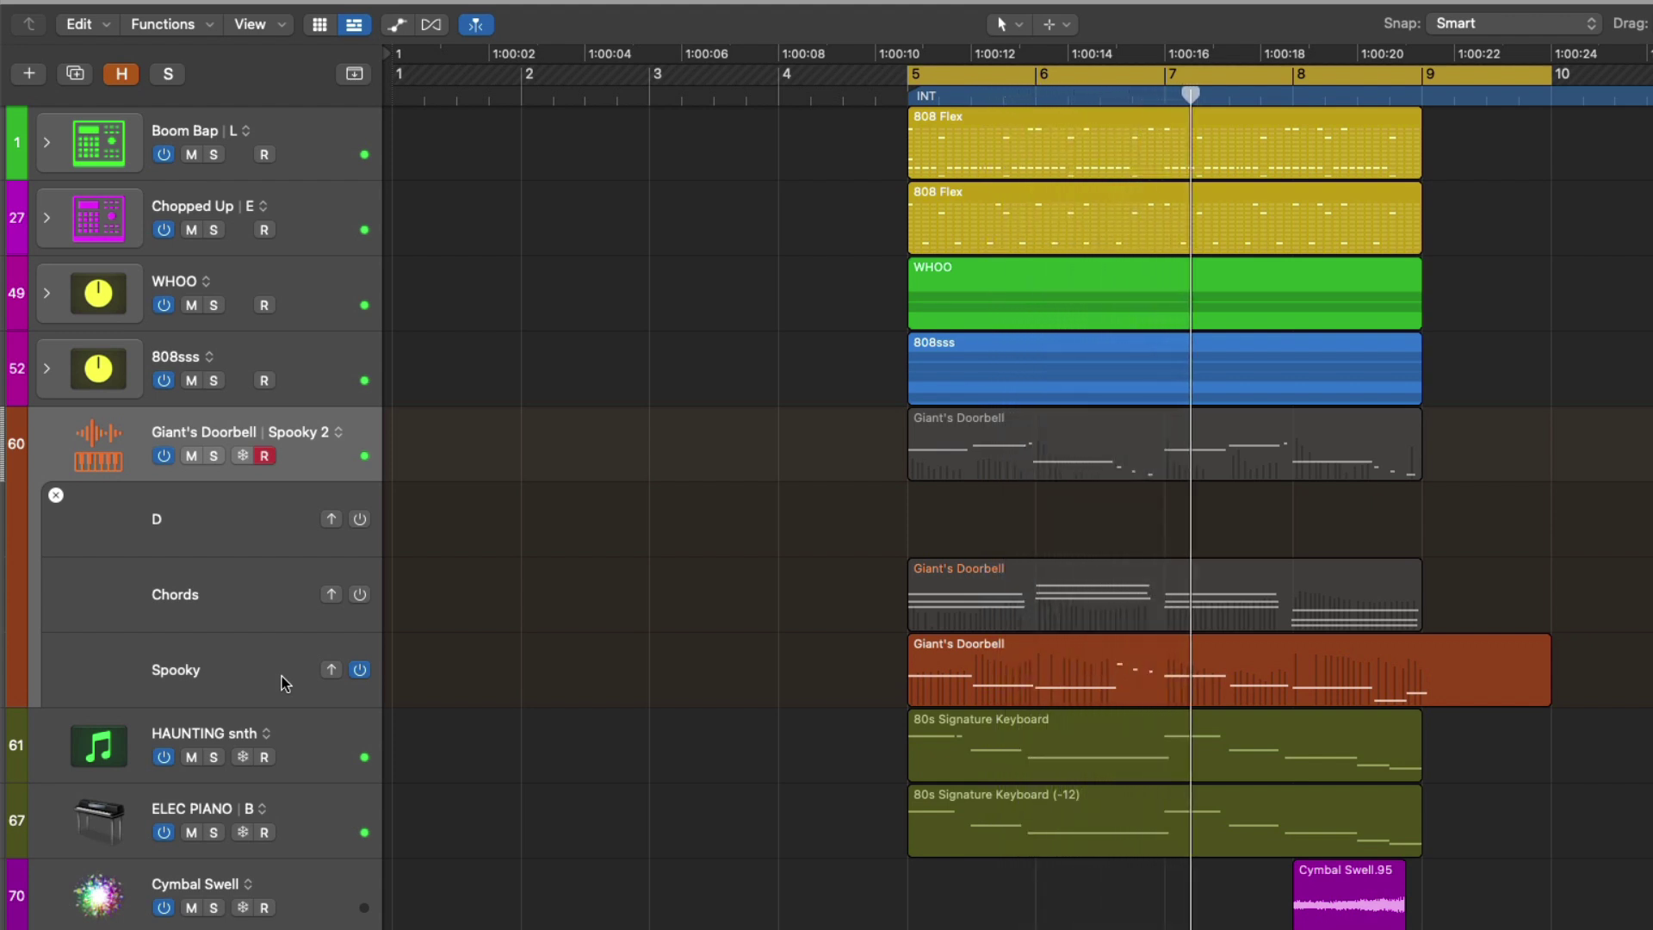
# Step: Enable the Chords lane instead of D, compare the two, and play from bar 5
pyautogui.click(360, 595)
pyautogui.click(360, 519)
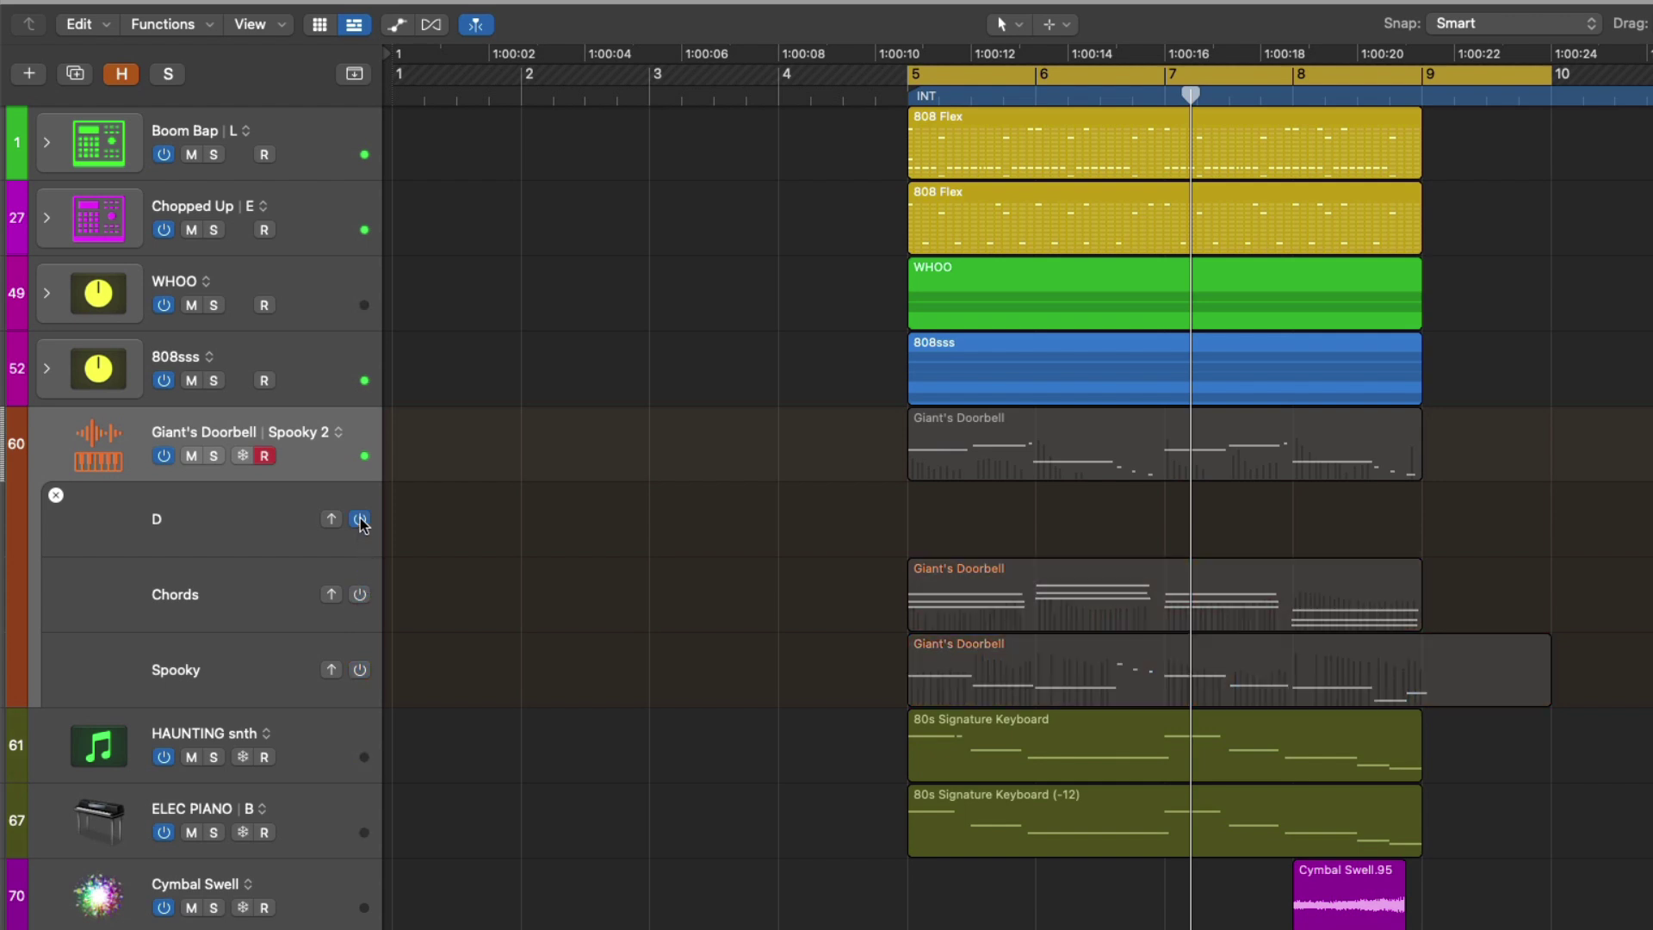
pyautogui.click(360, 594)
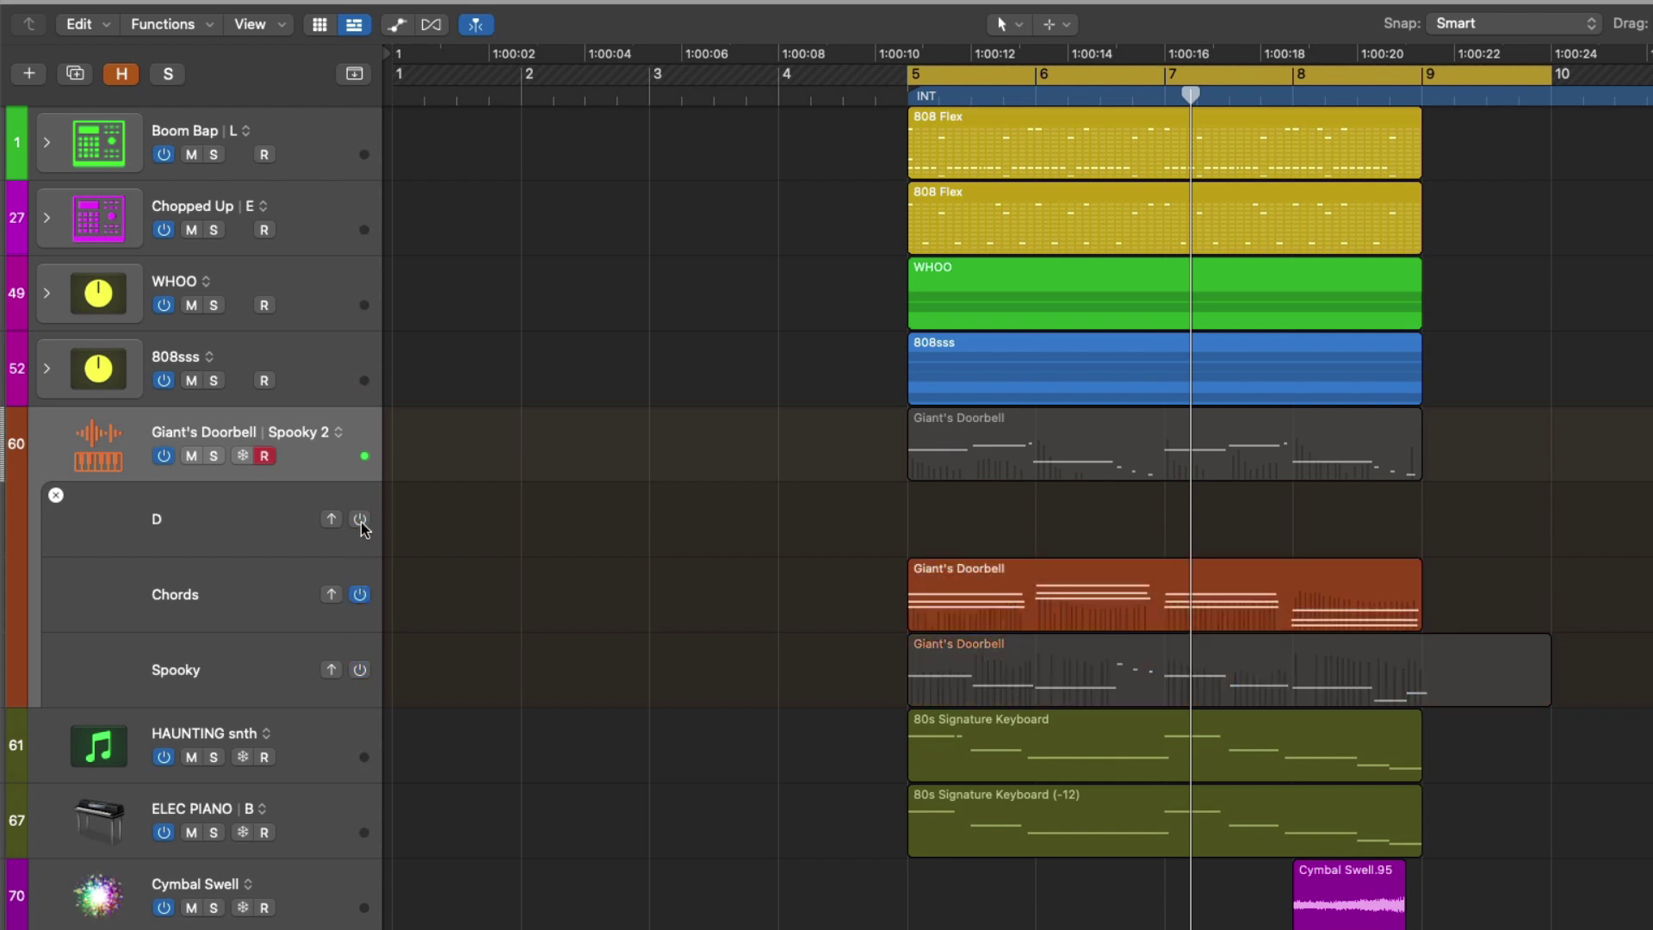
pyautogui.click(360, 519)
pyautogui.click(360, 594)
pyautogui.press('space')
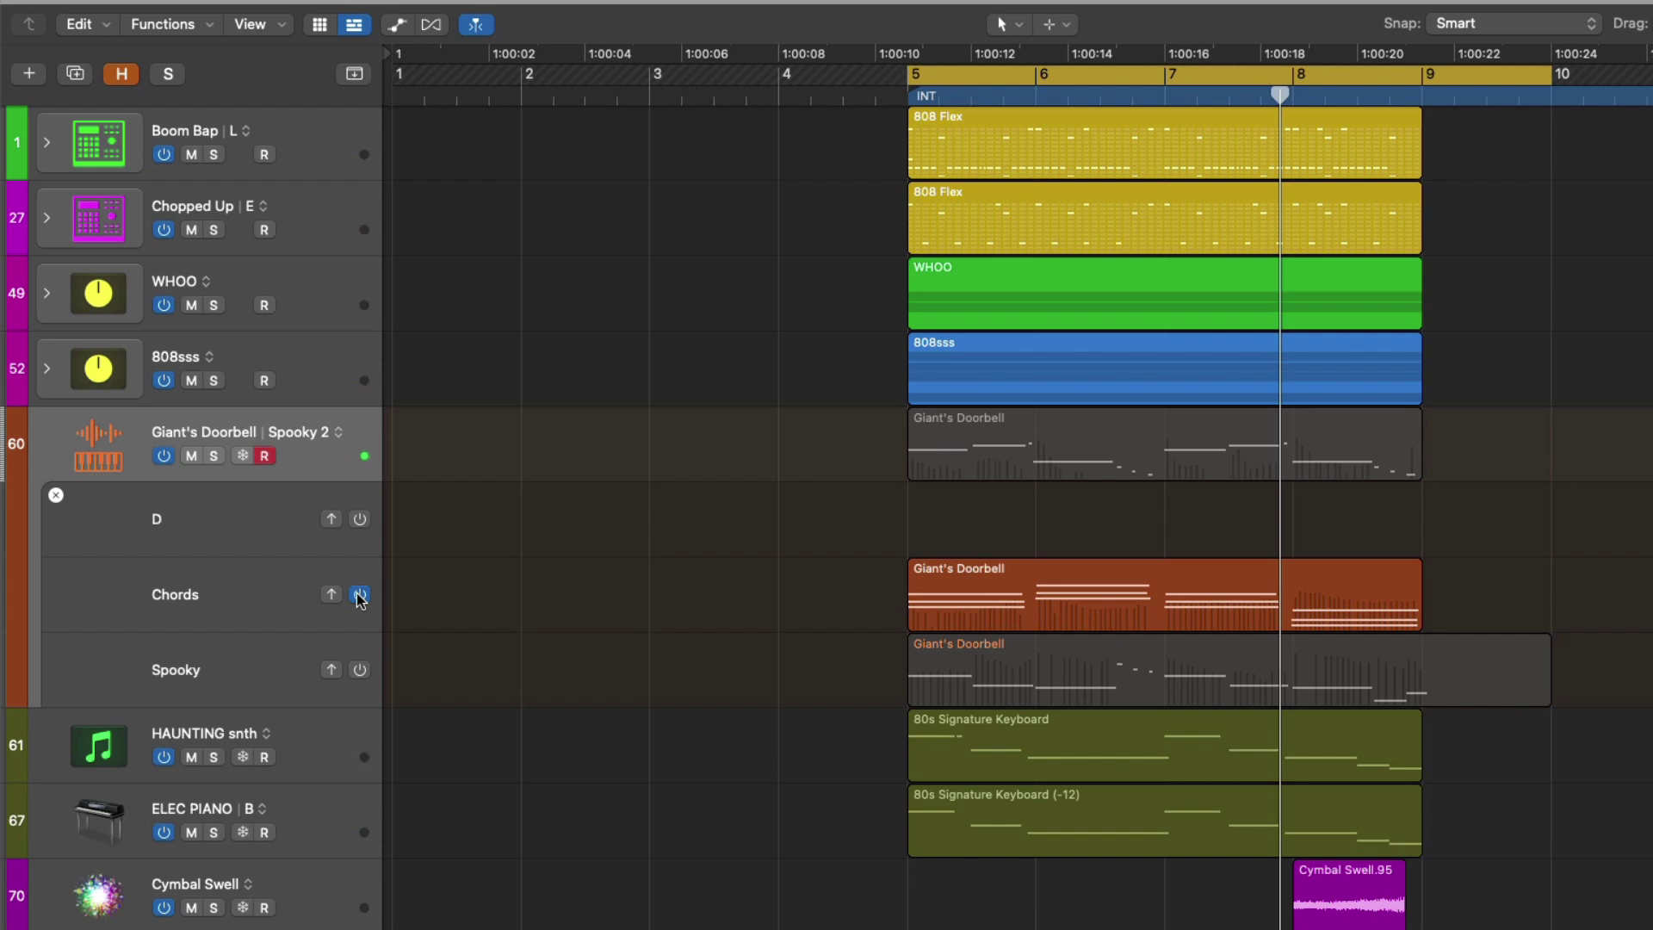
# Step: Turn off the Chords lane and activate Chords, moving Spooky 2 into the inactive lanes
pyautogui.click(360, 595)
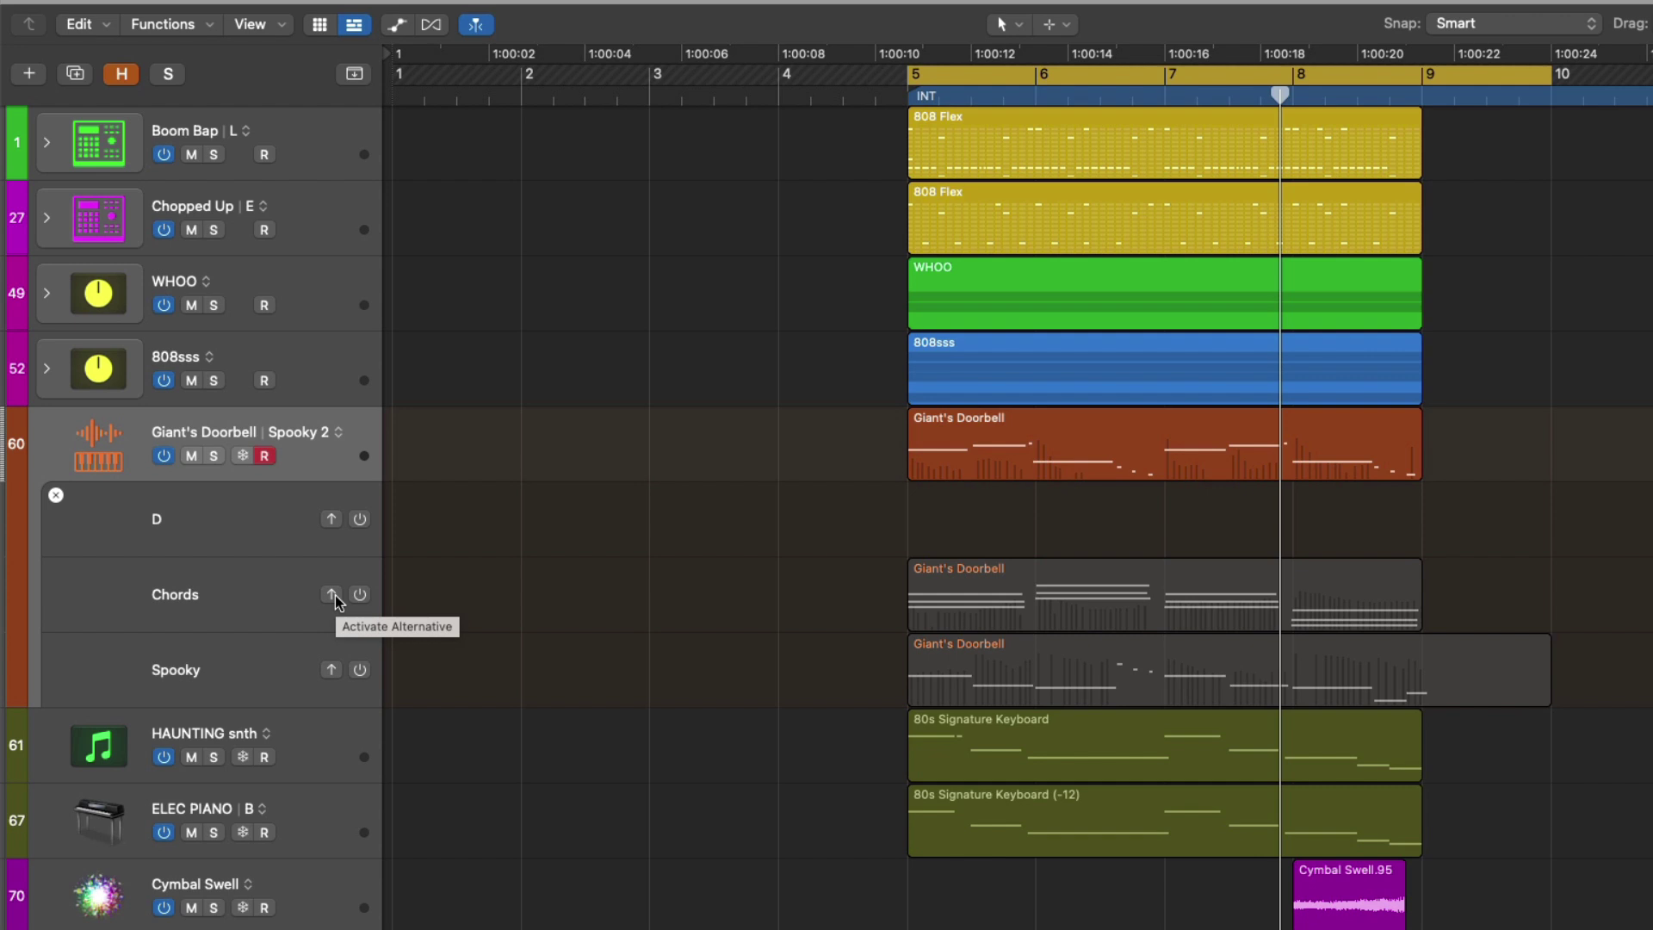
pyautogui.click(332, 594)
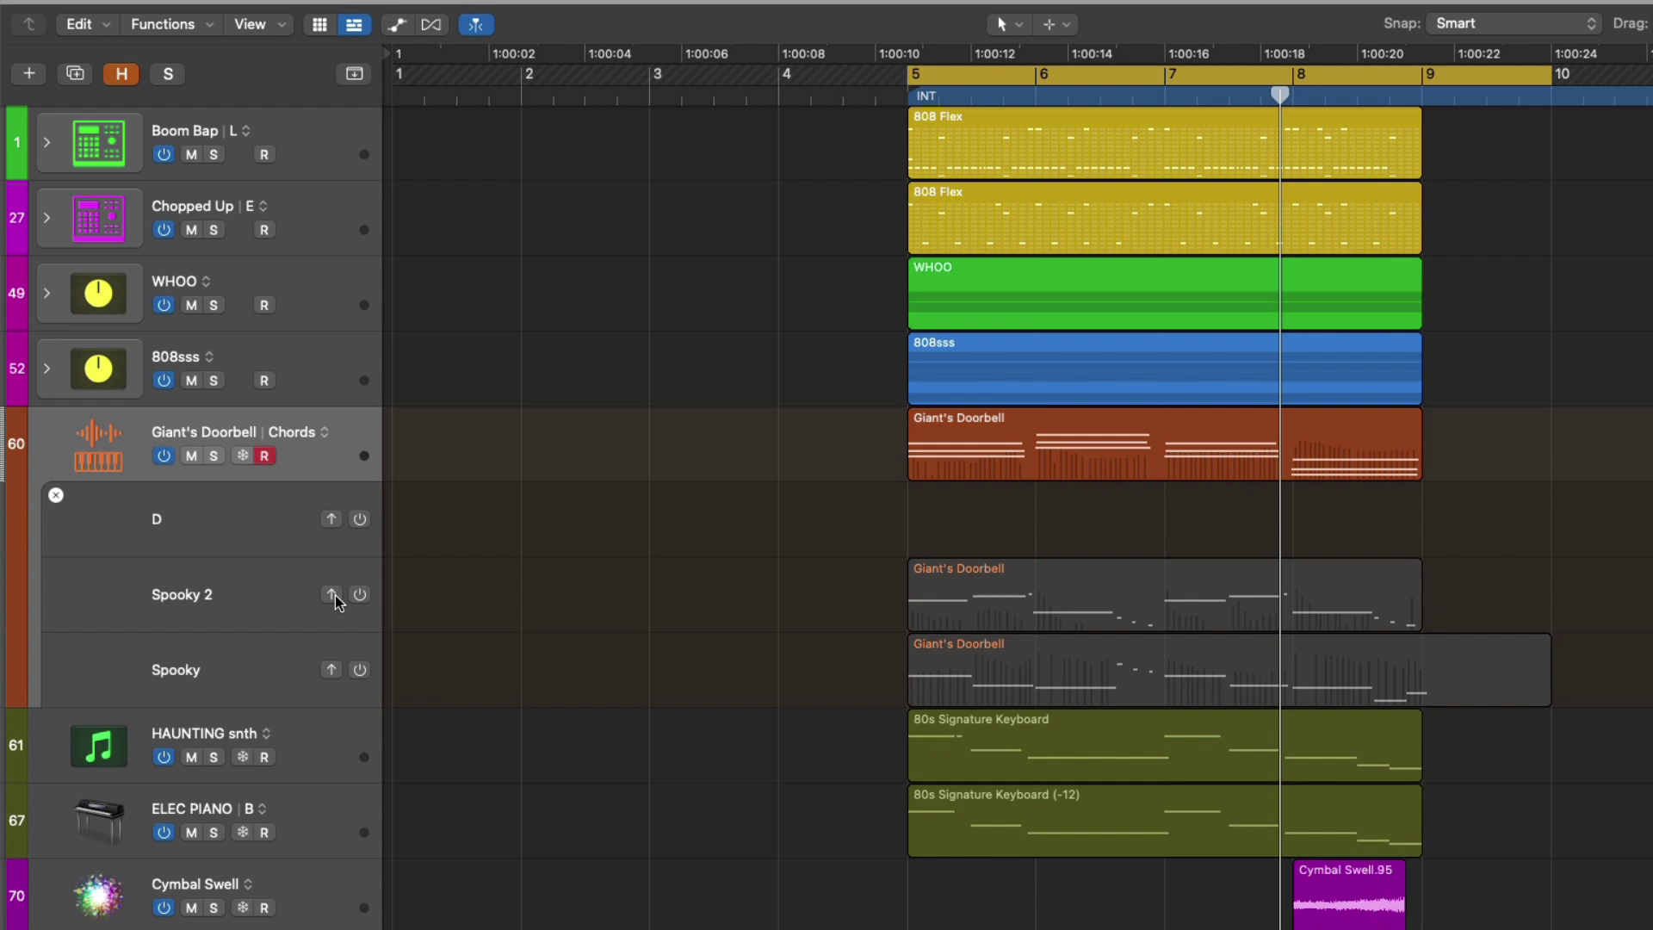
# Step: Delete alternative D, activate Spooky, and hide Giant's Doorbell's inactive alternative lanes
pyautogui.rightClick(274, 522)
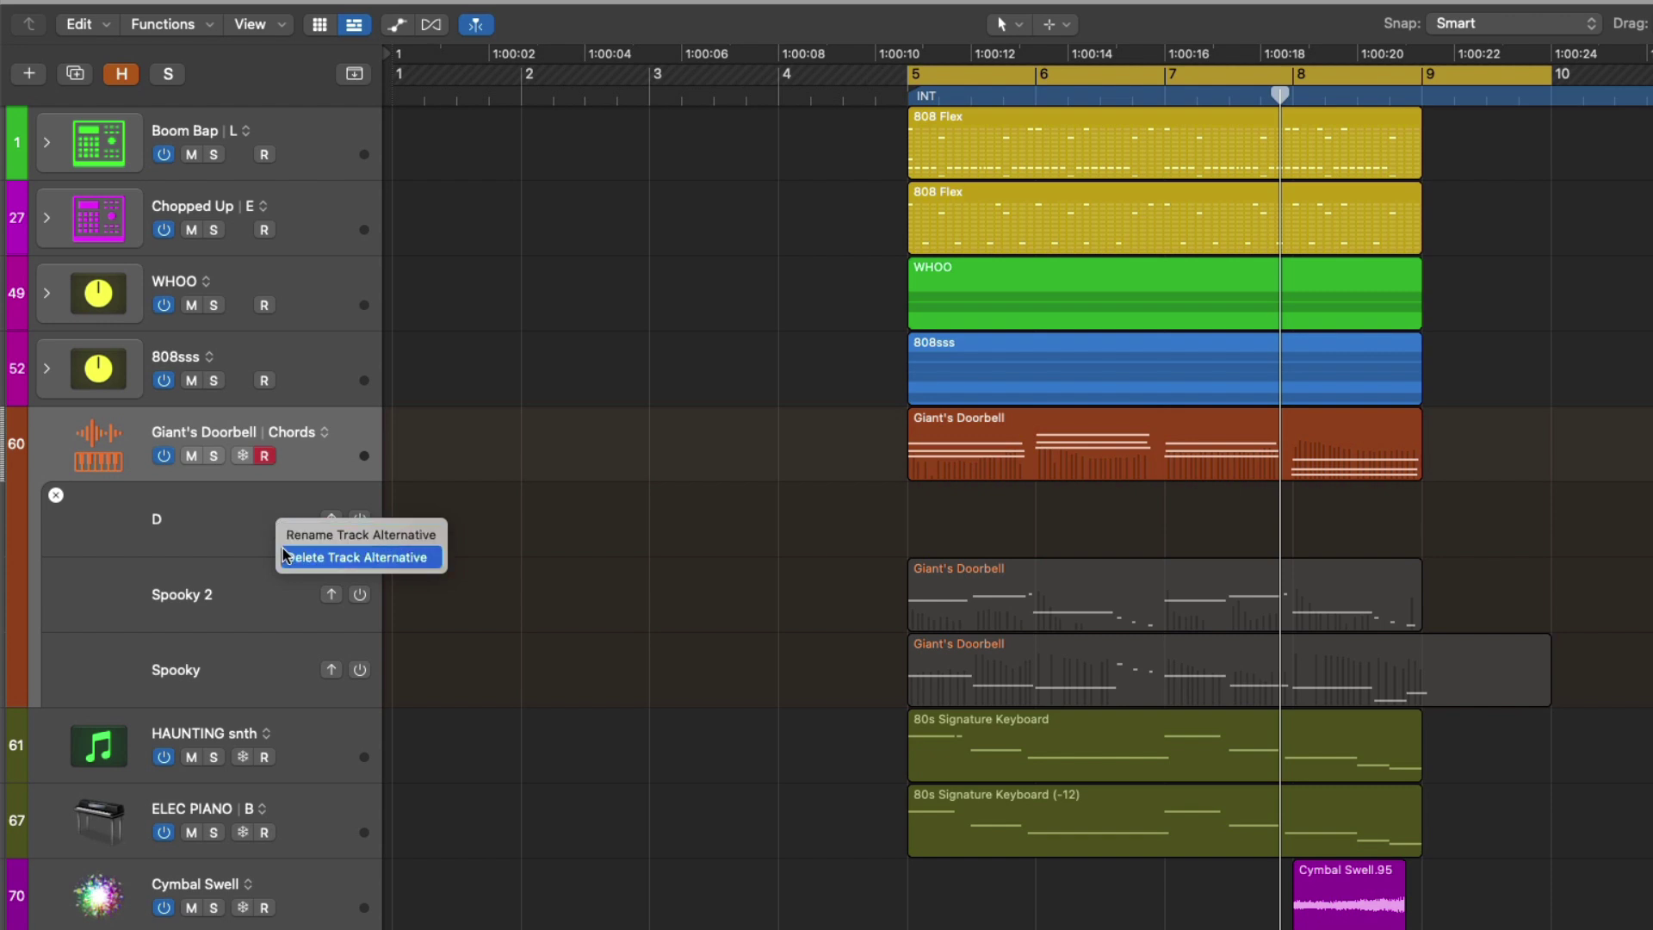
pyautogui.click(282, 551)
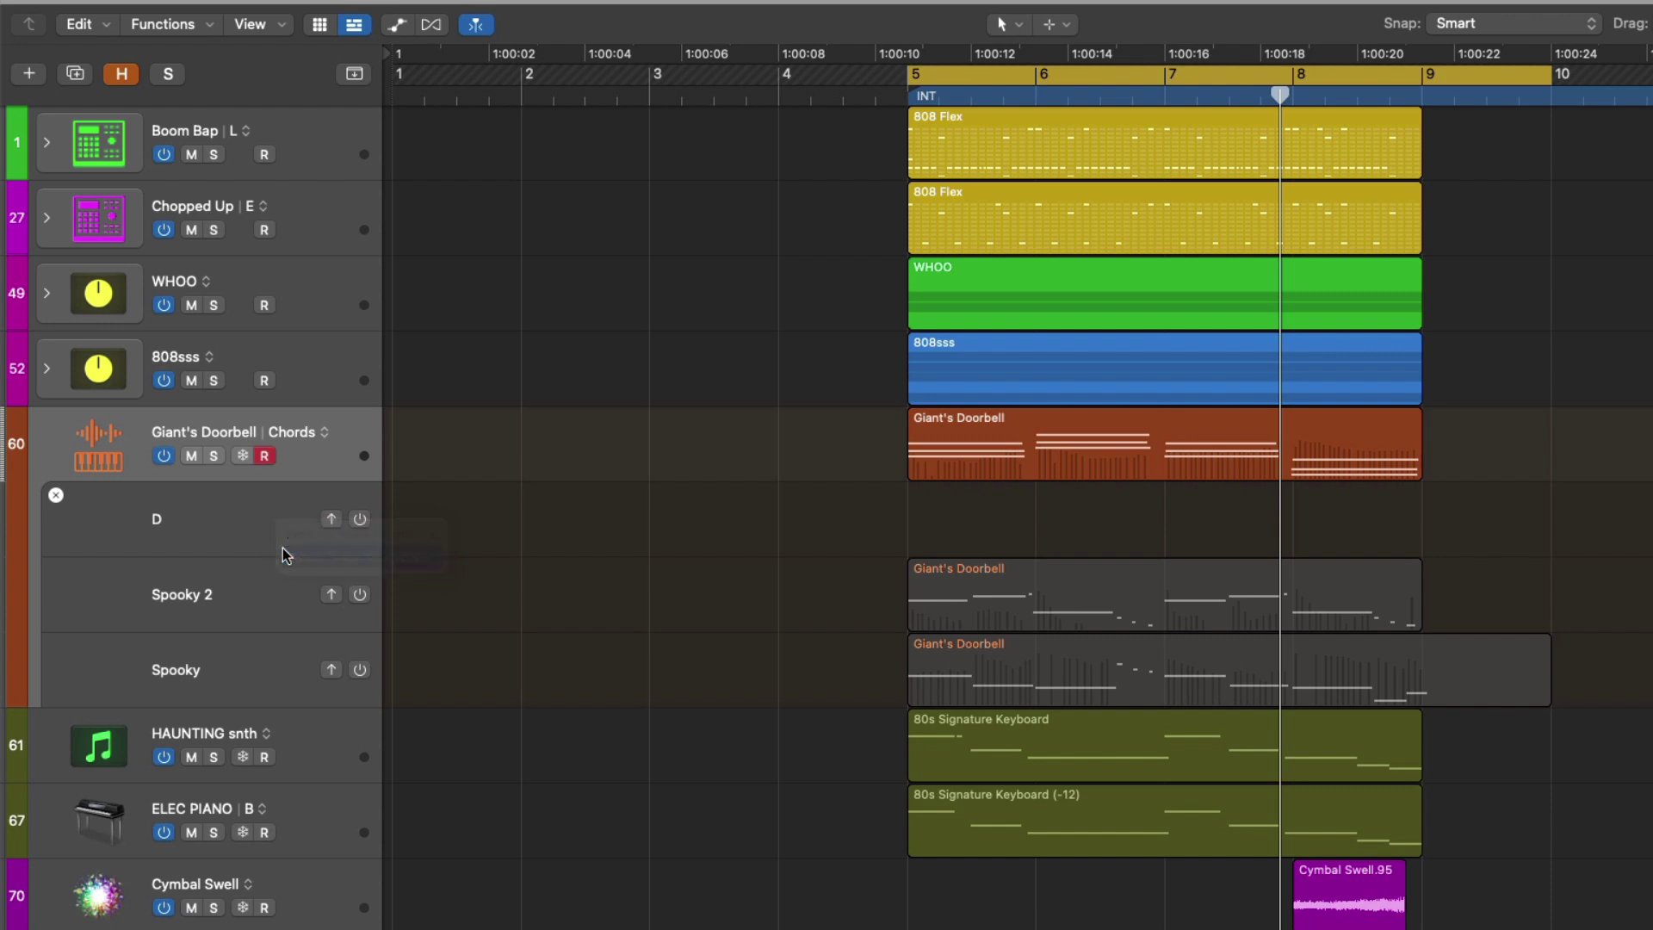
pyautogui.click(330, 594)
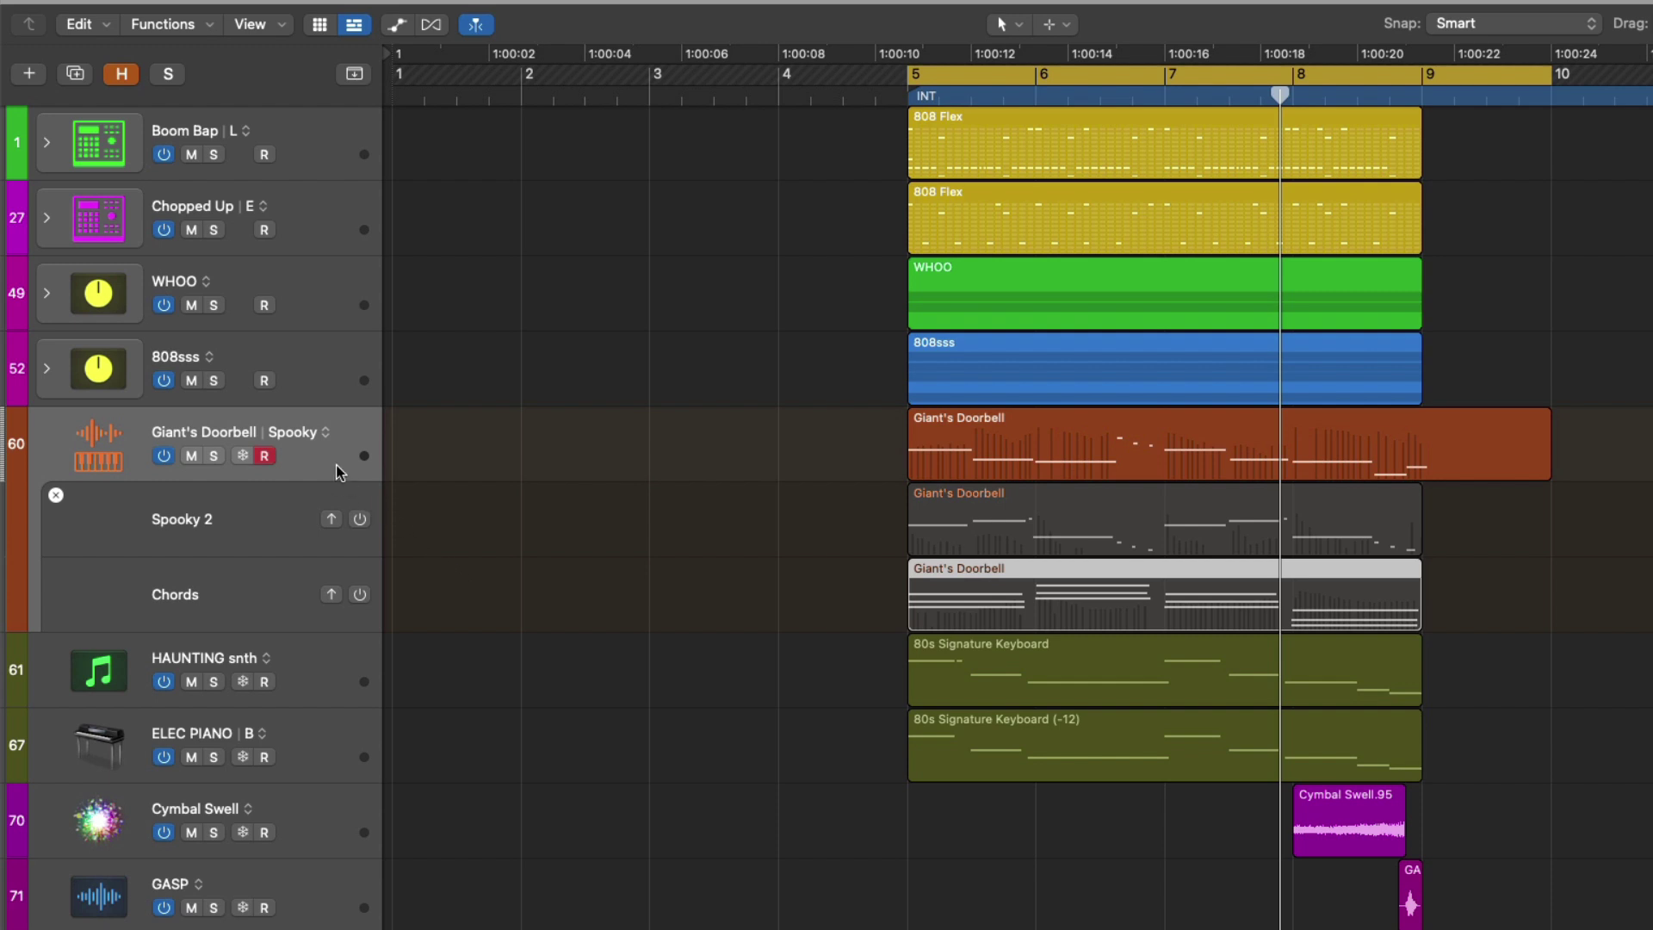
pyautogui.click(327, 433)
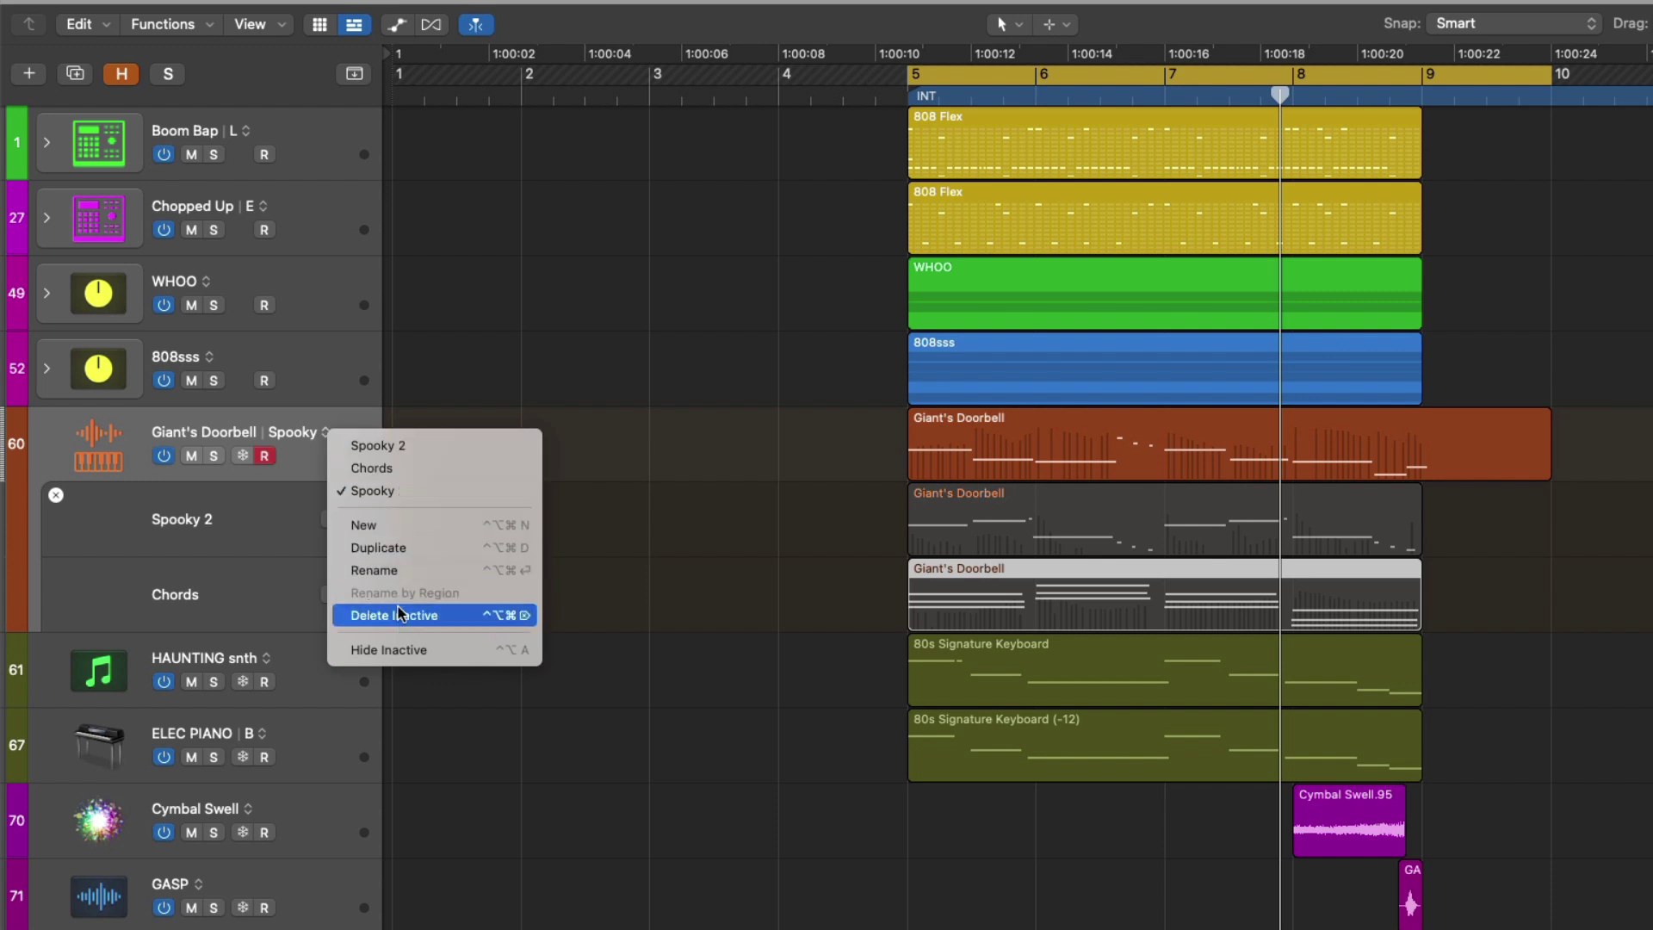
pyautogui.click(453, 650)
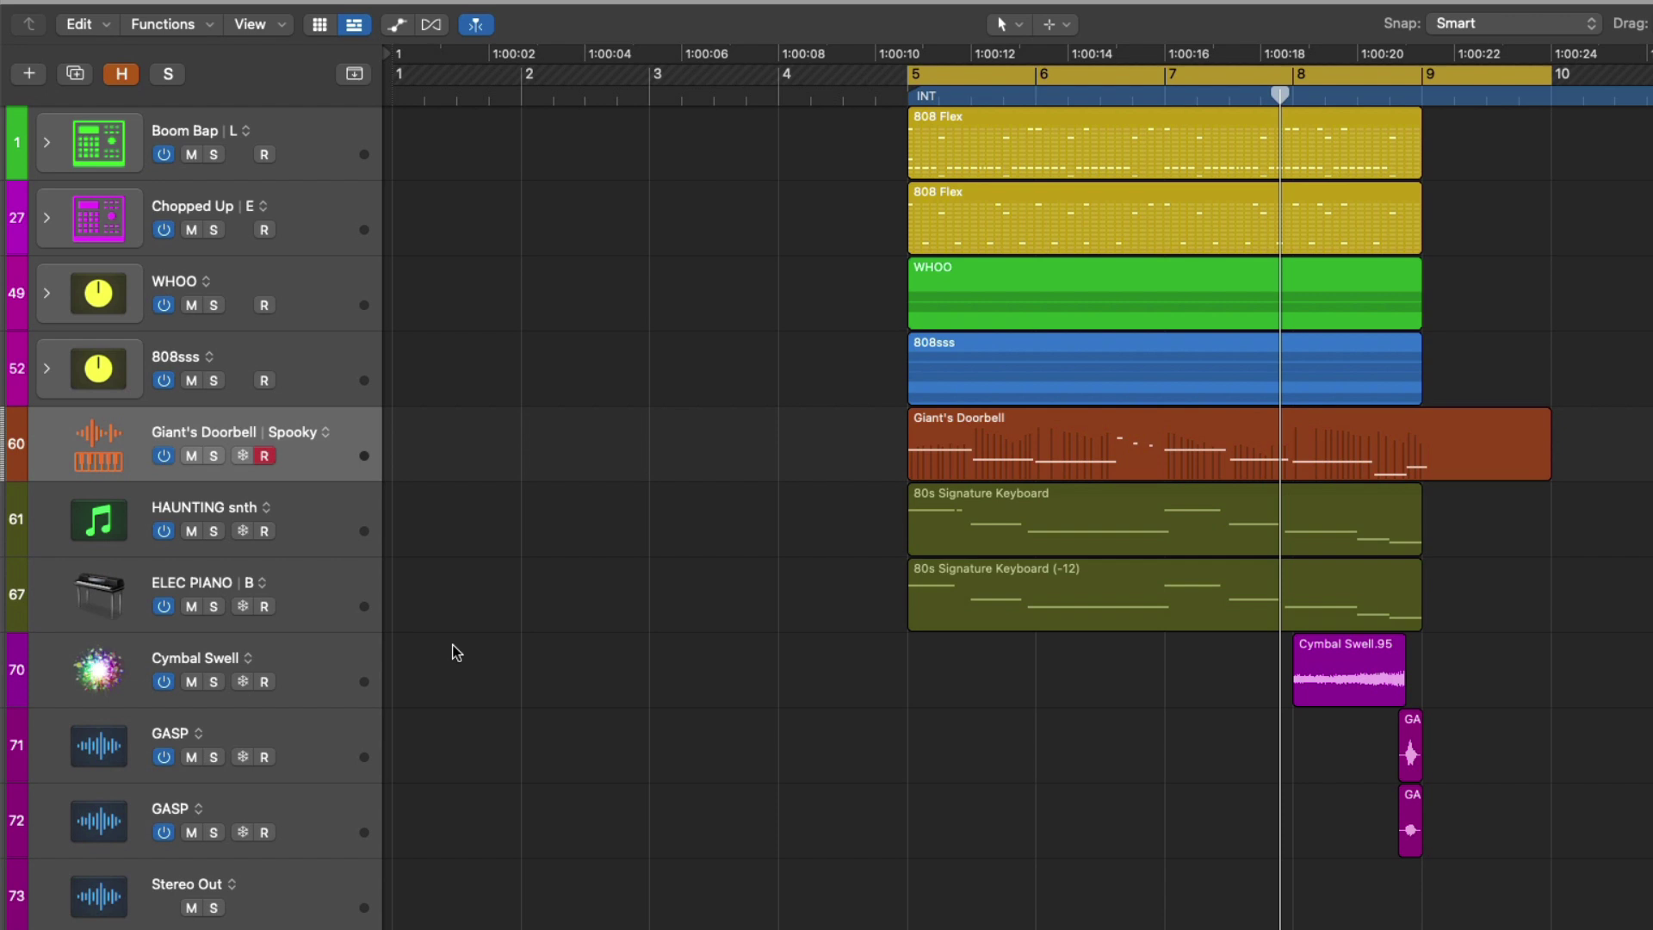
pyautogui.click(327, 433)
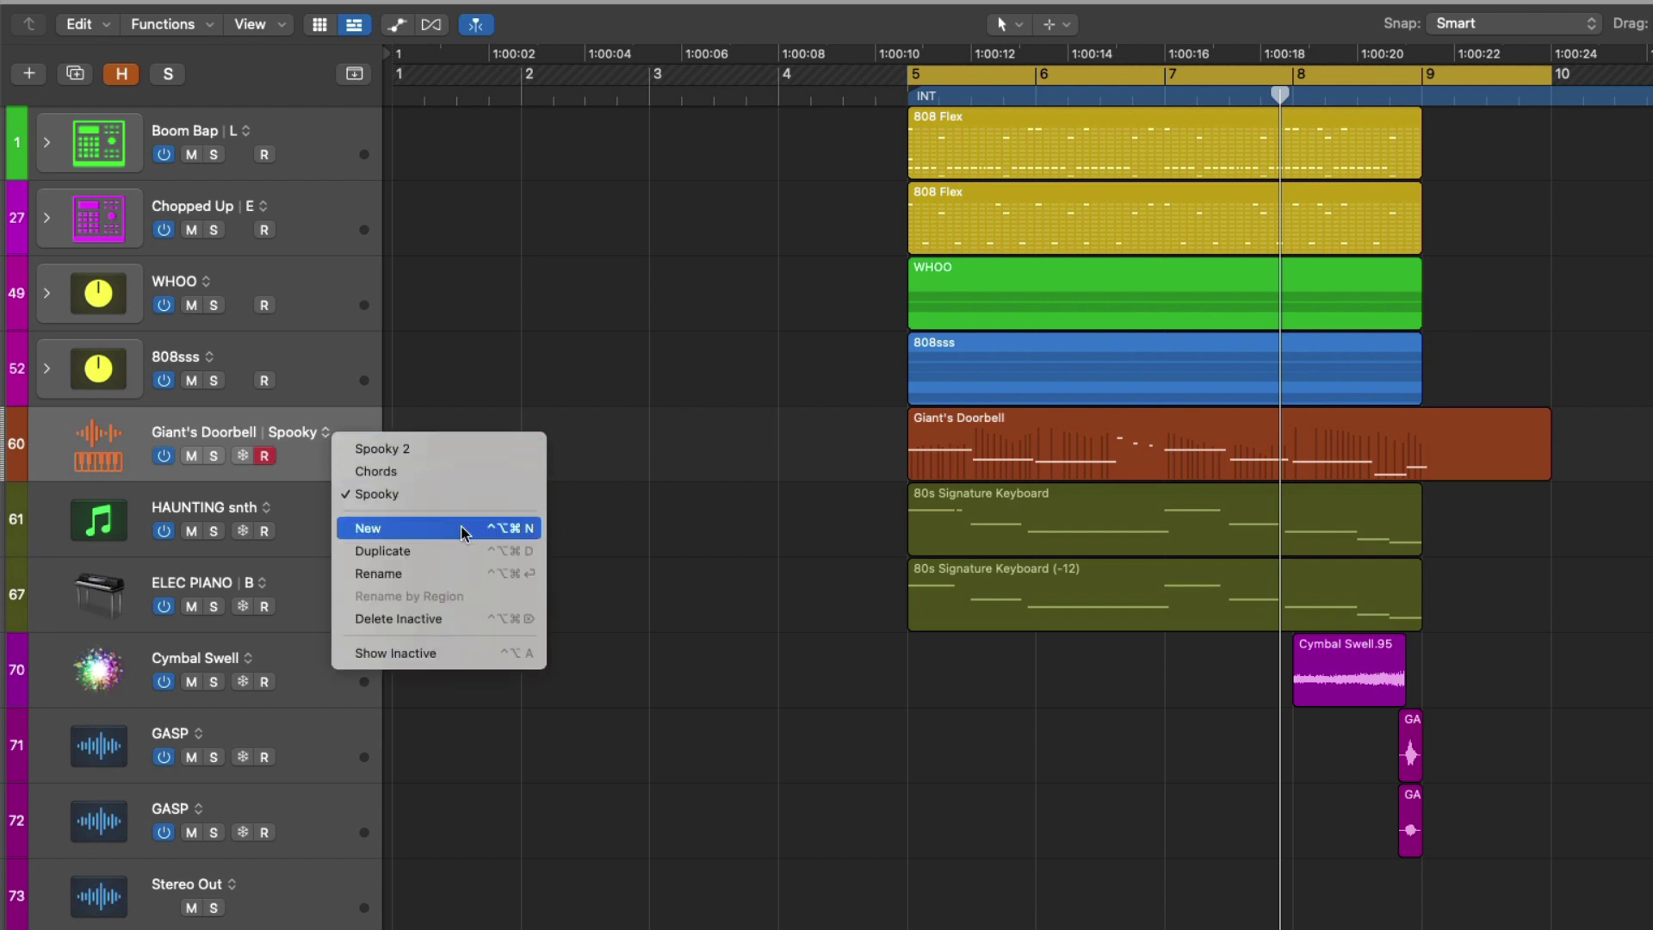
pyautogui.click(468, 618)
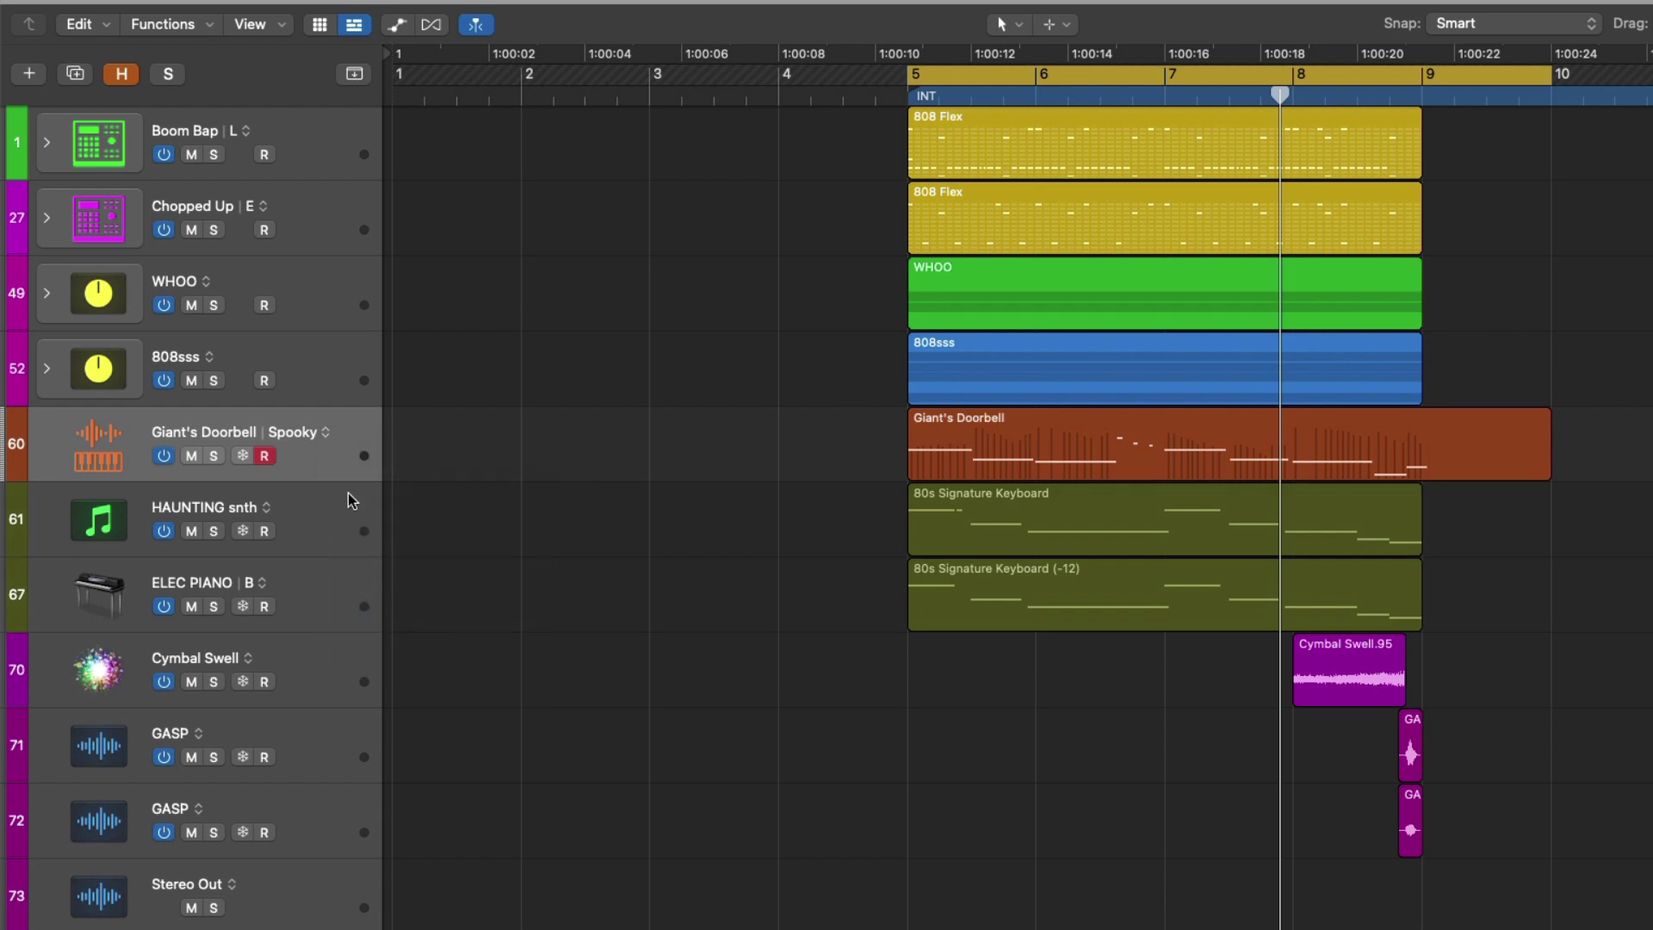
pyautogui.click(327, 433)
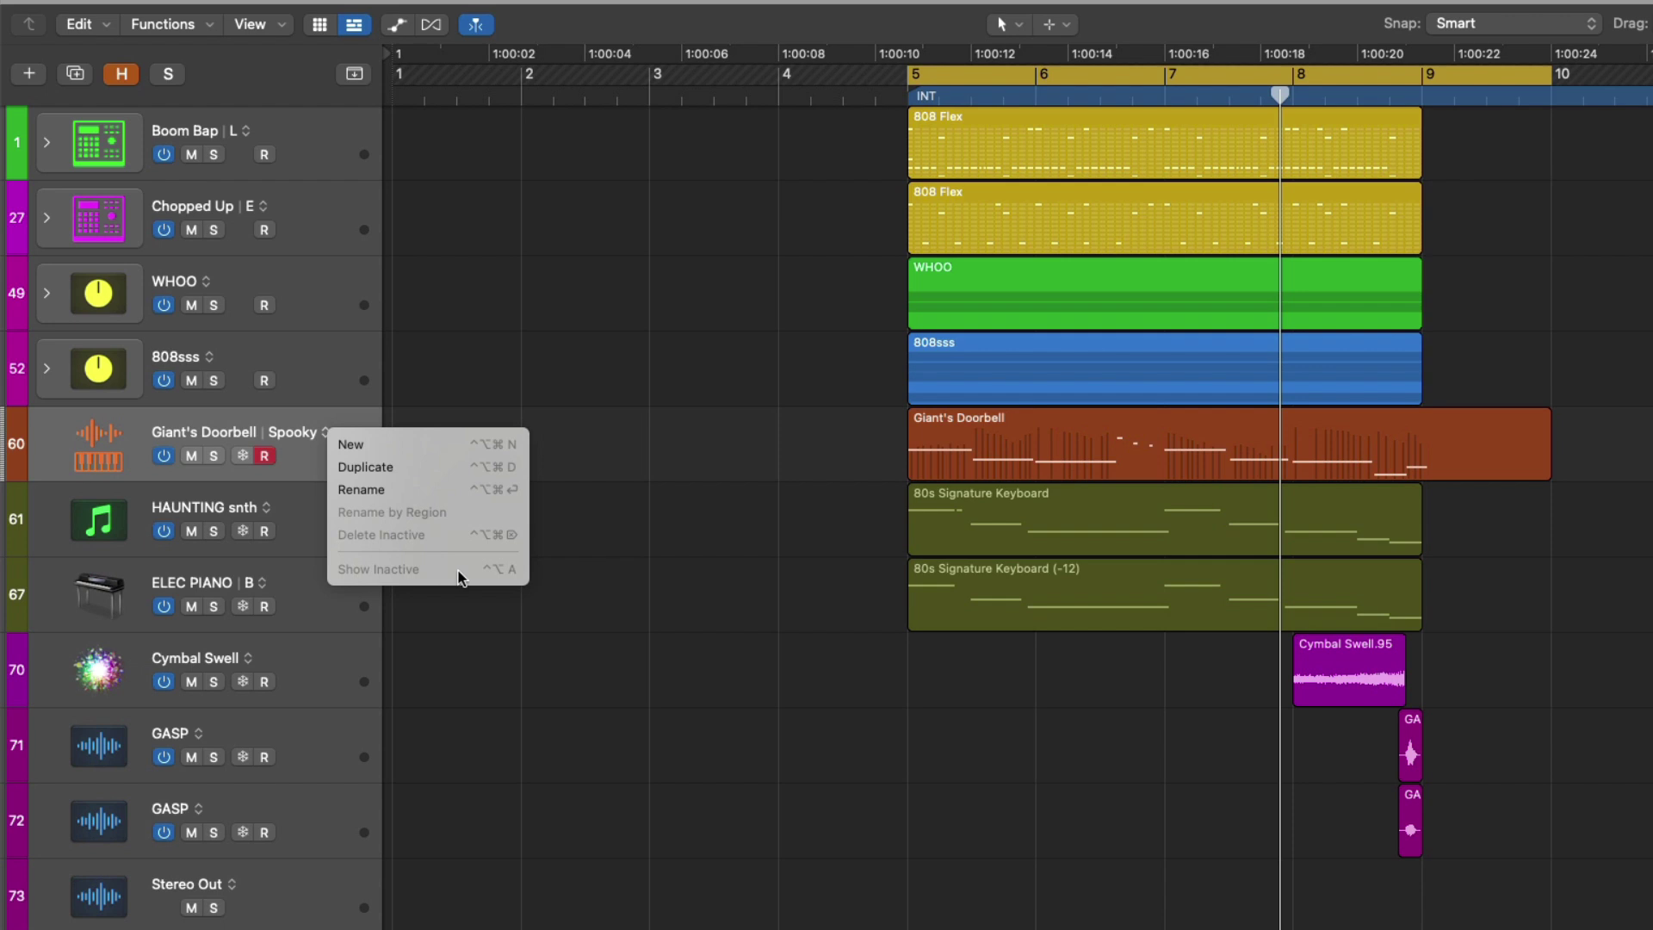
pyautogui.click(613, 442)
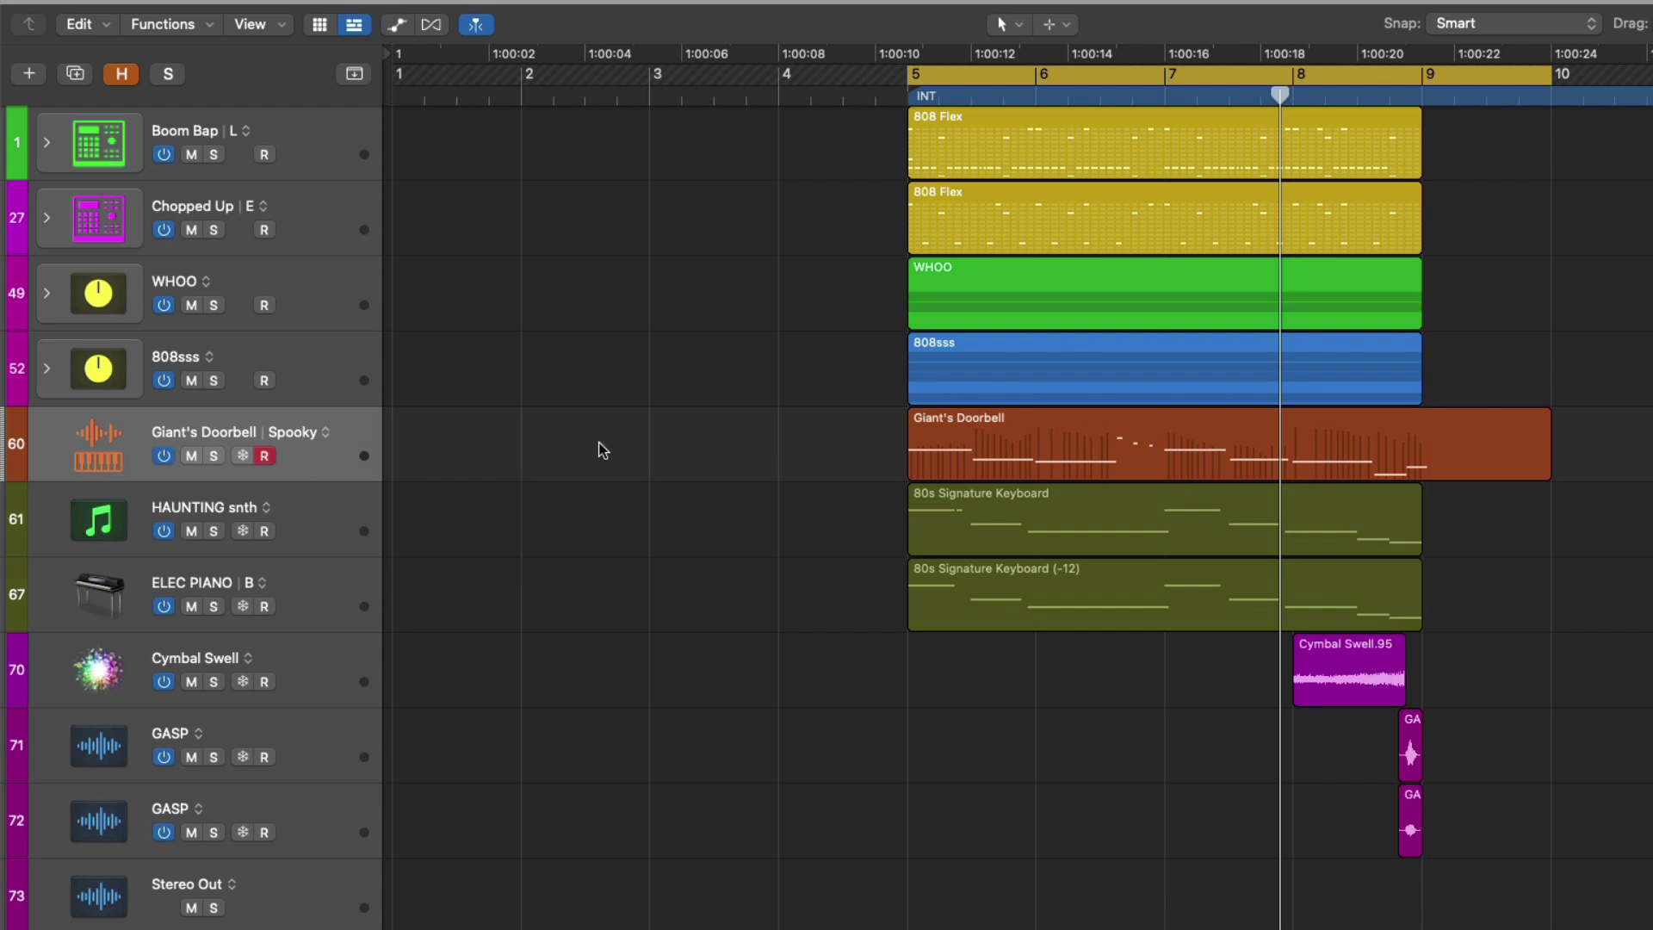
# Step: Show inactive lanes again, duplicate Spooky as new active alternative D, and select its region
pyautogui.click(324, 434)
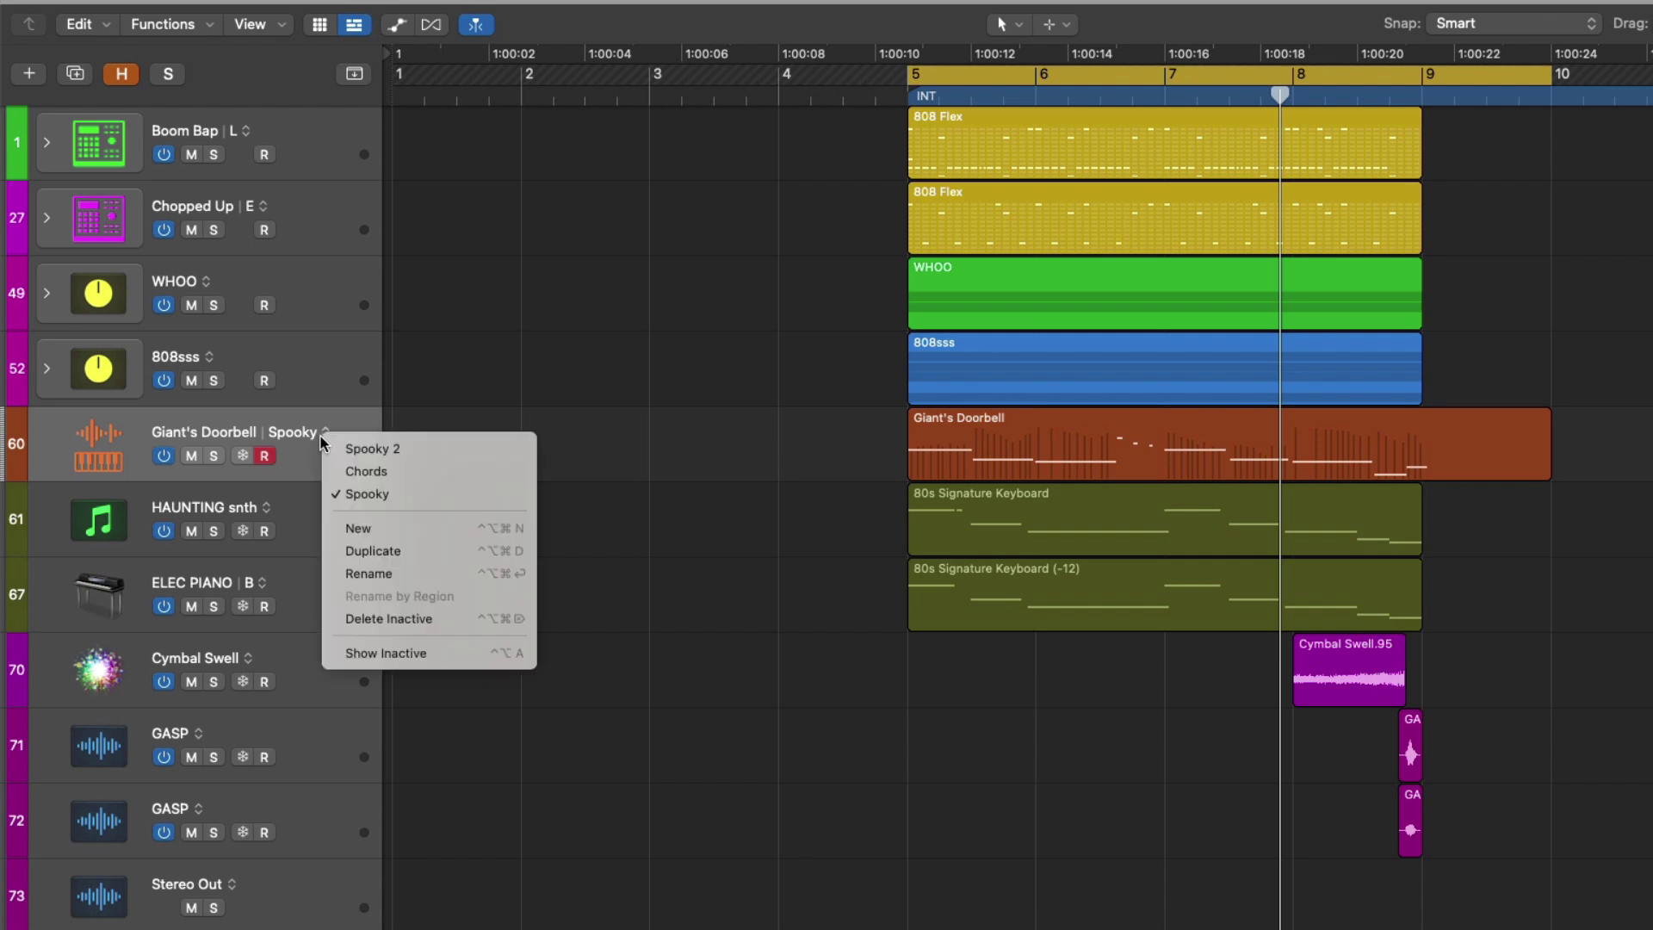
pyautogui.click(444, 653)
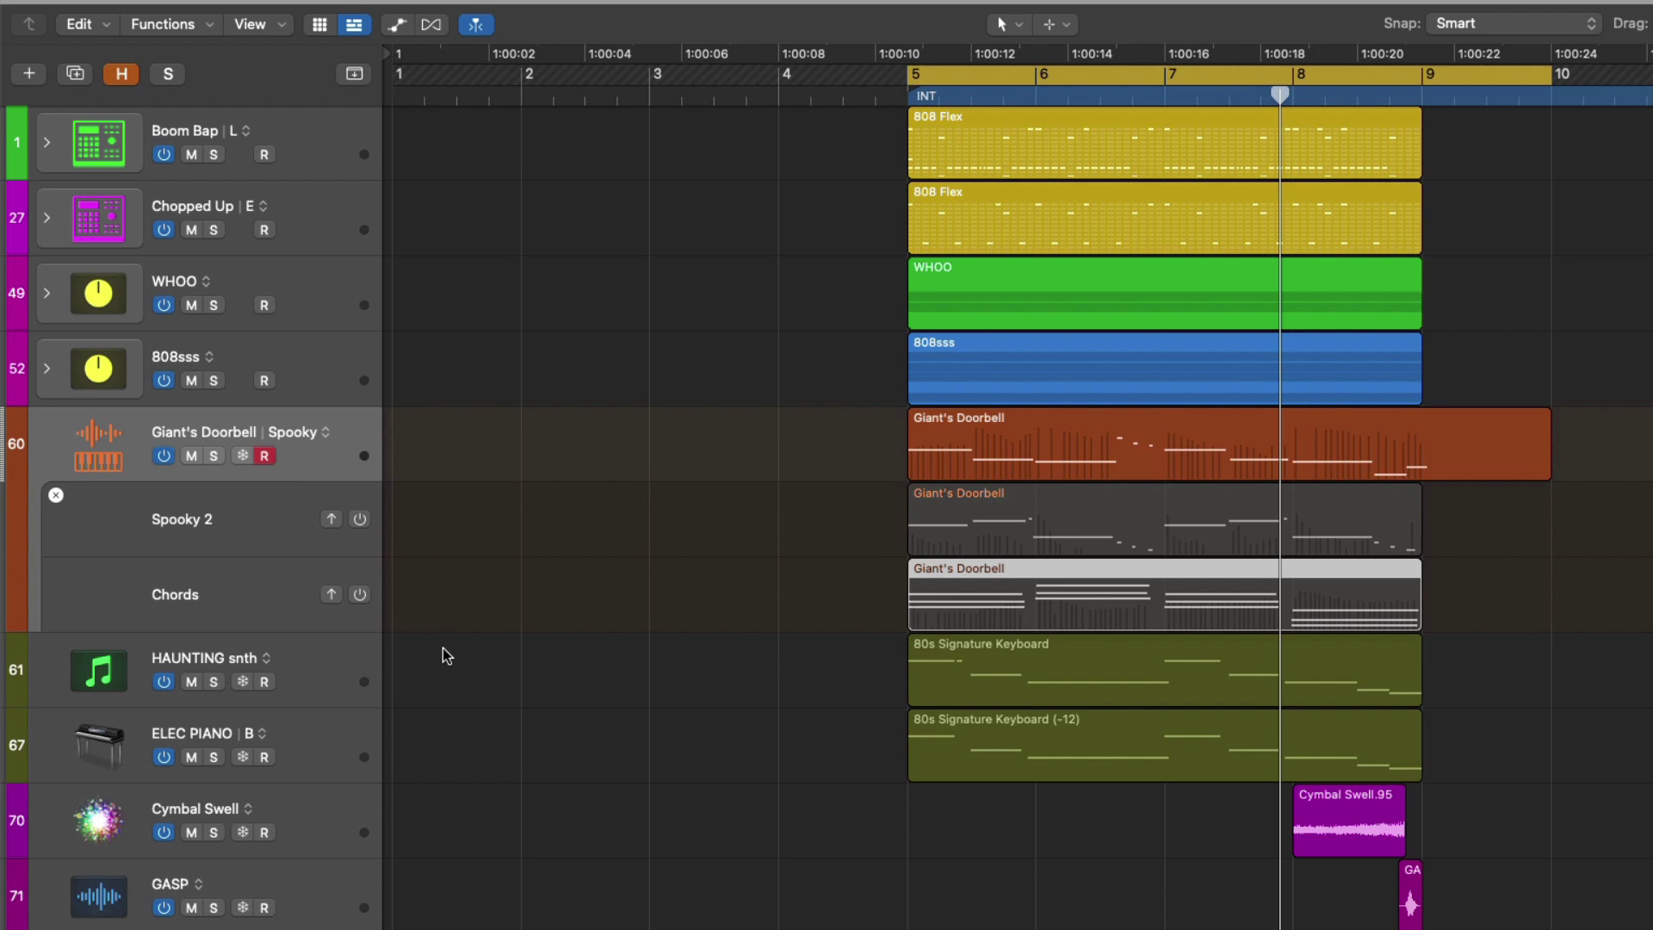
pyautogui.click(329, 432)
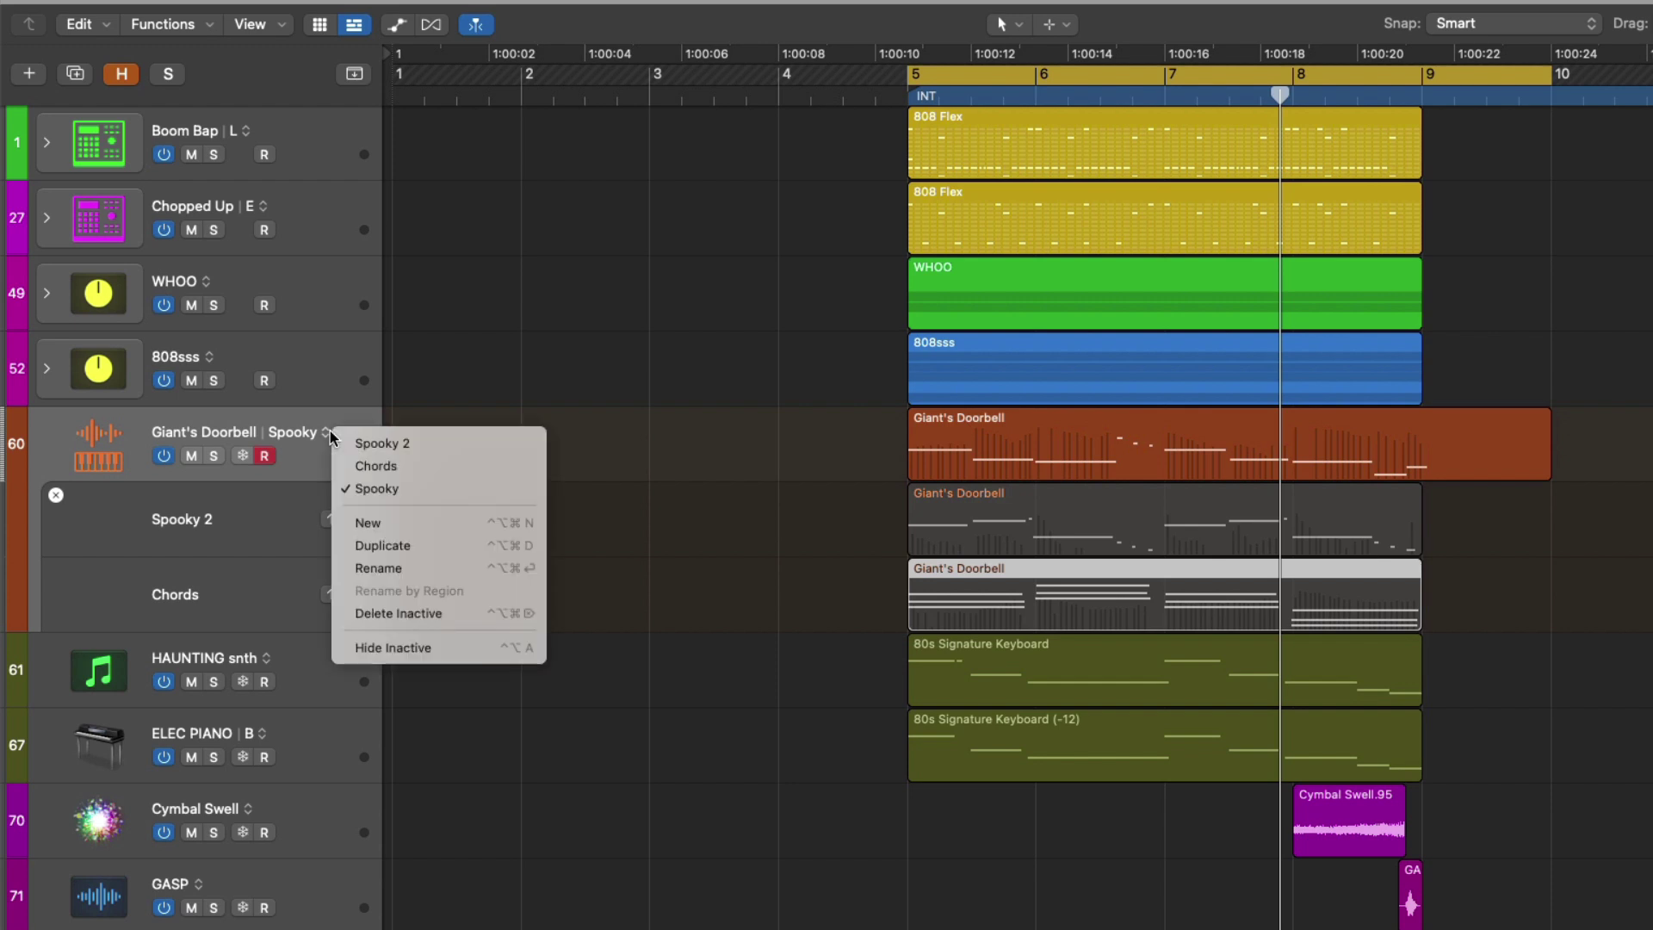
pyautogui.click(436, 544)
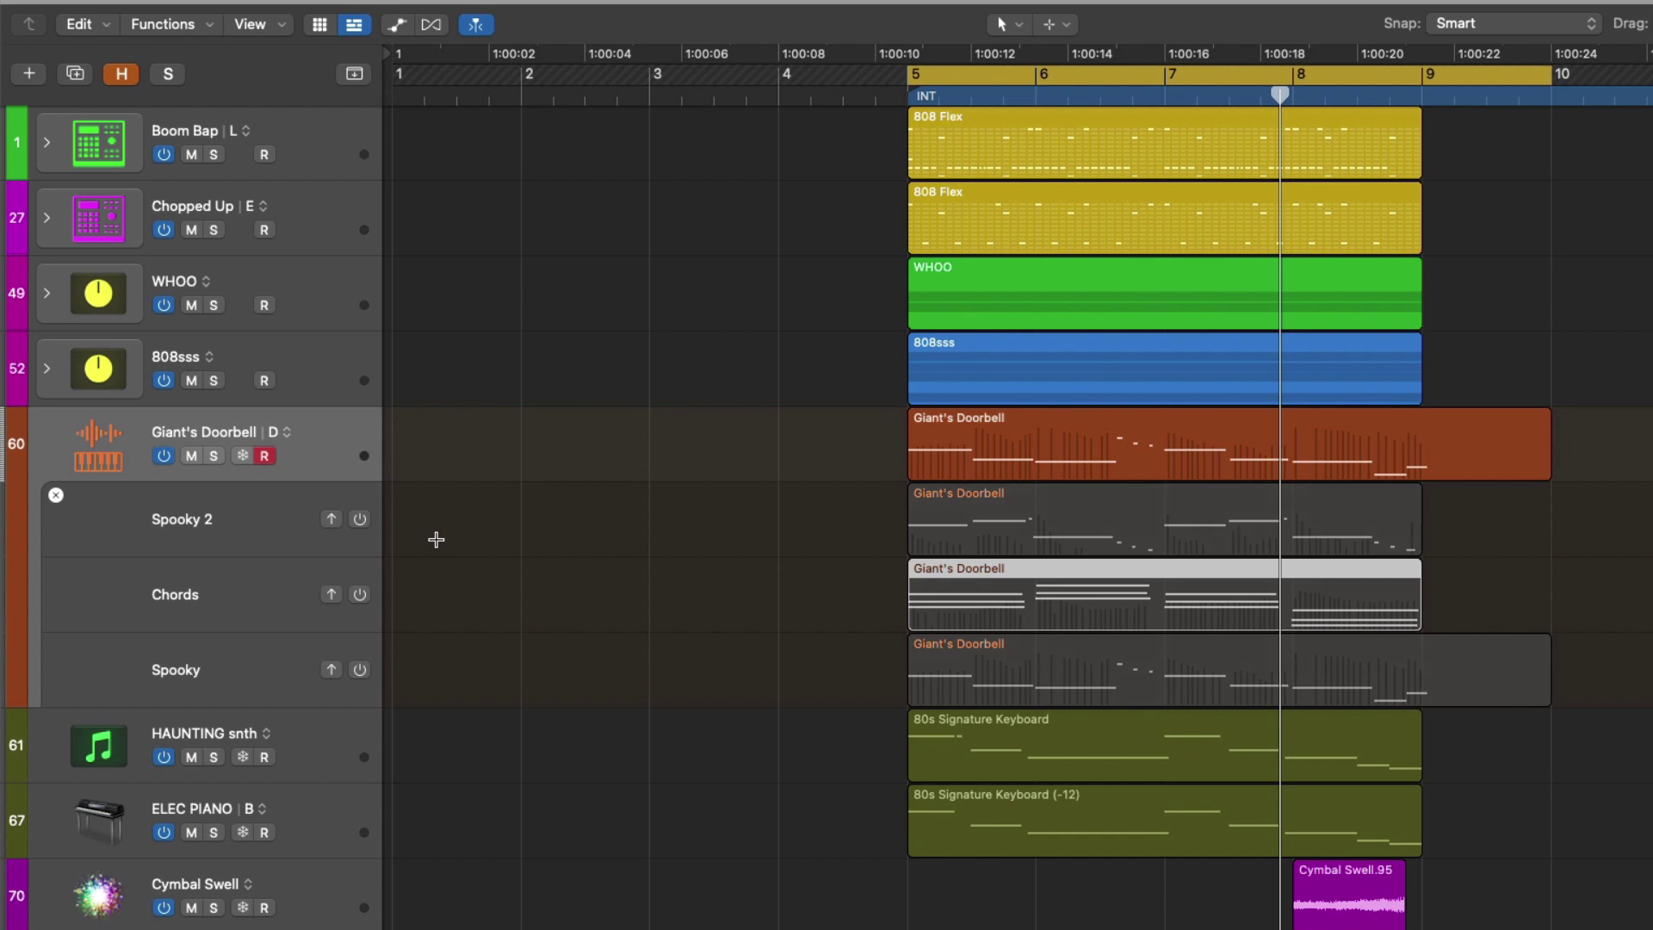
pyautogui.scroll(-2, 441, 540)
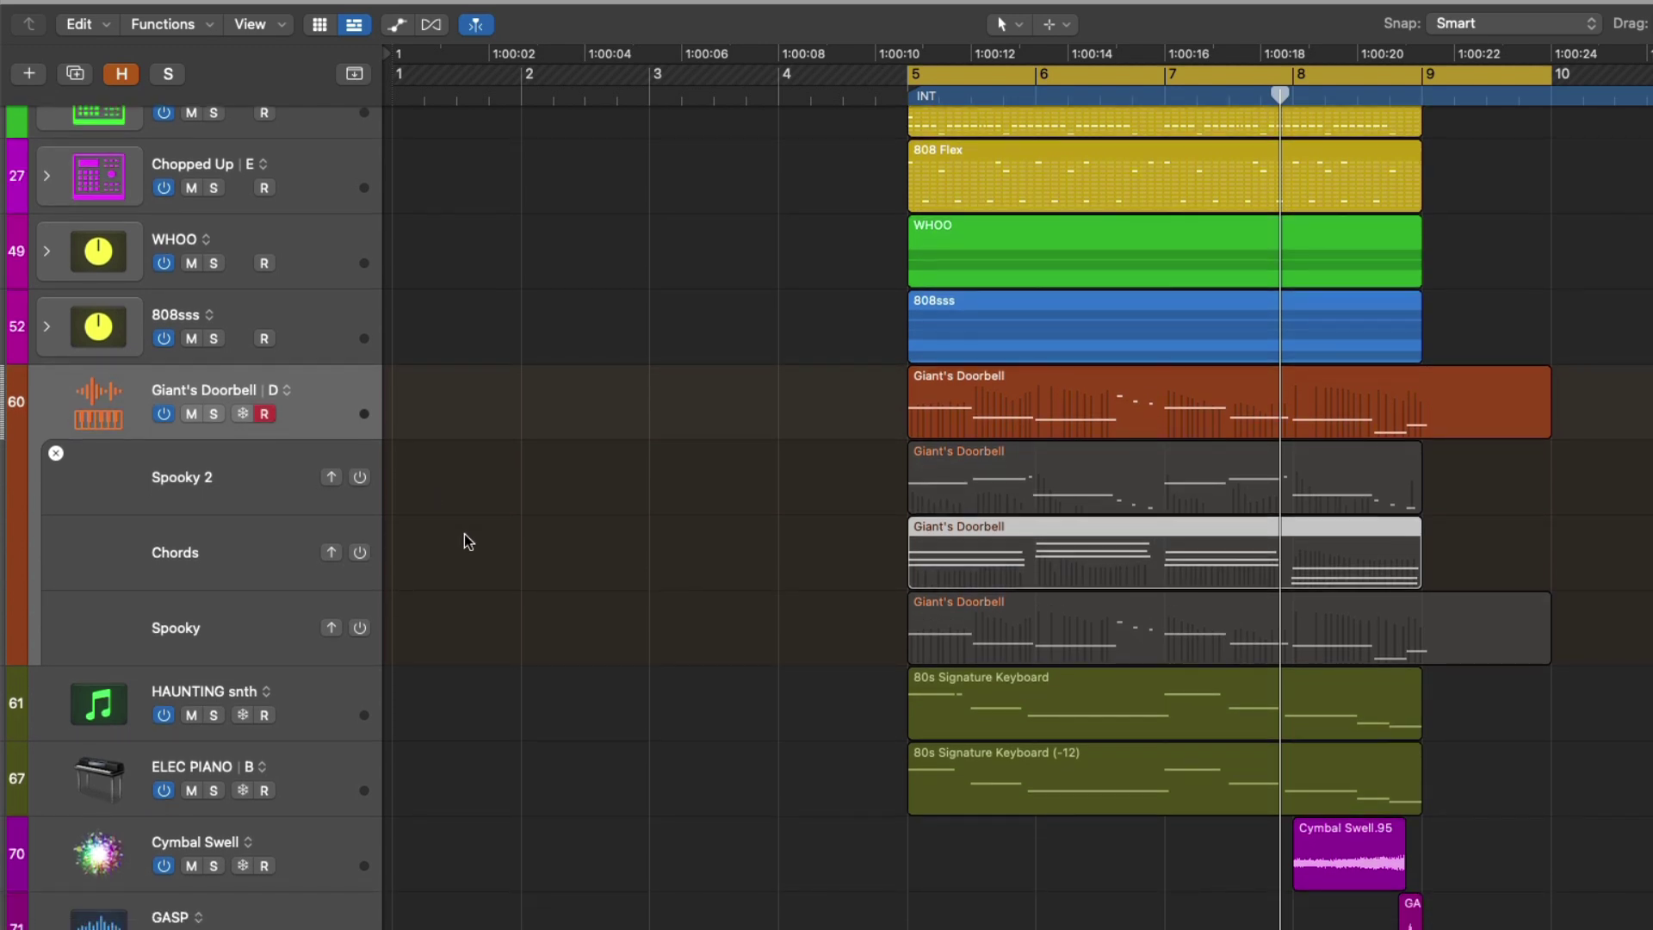
pyautogui.click(1045, 387)
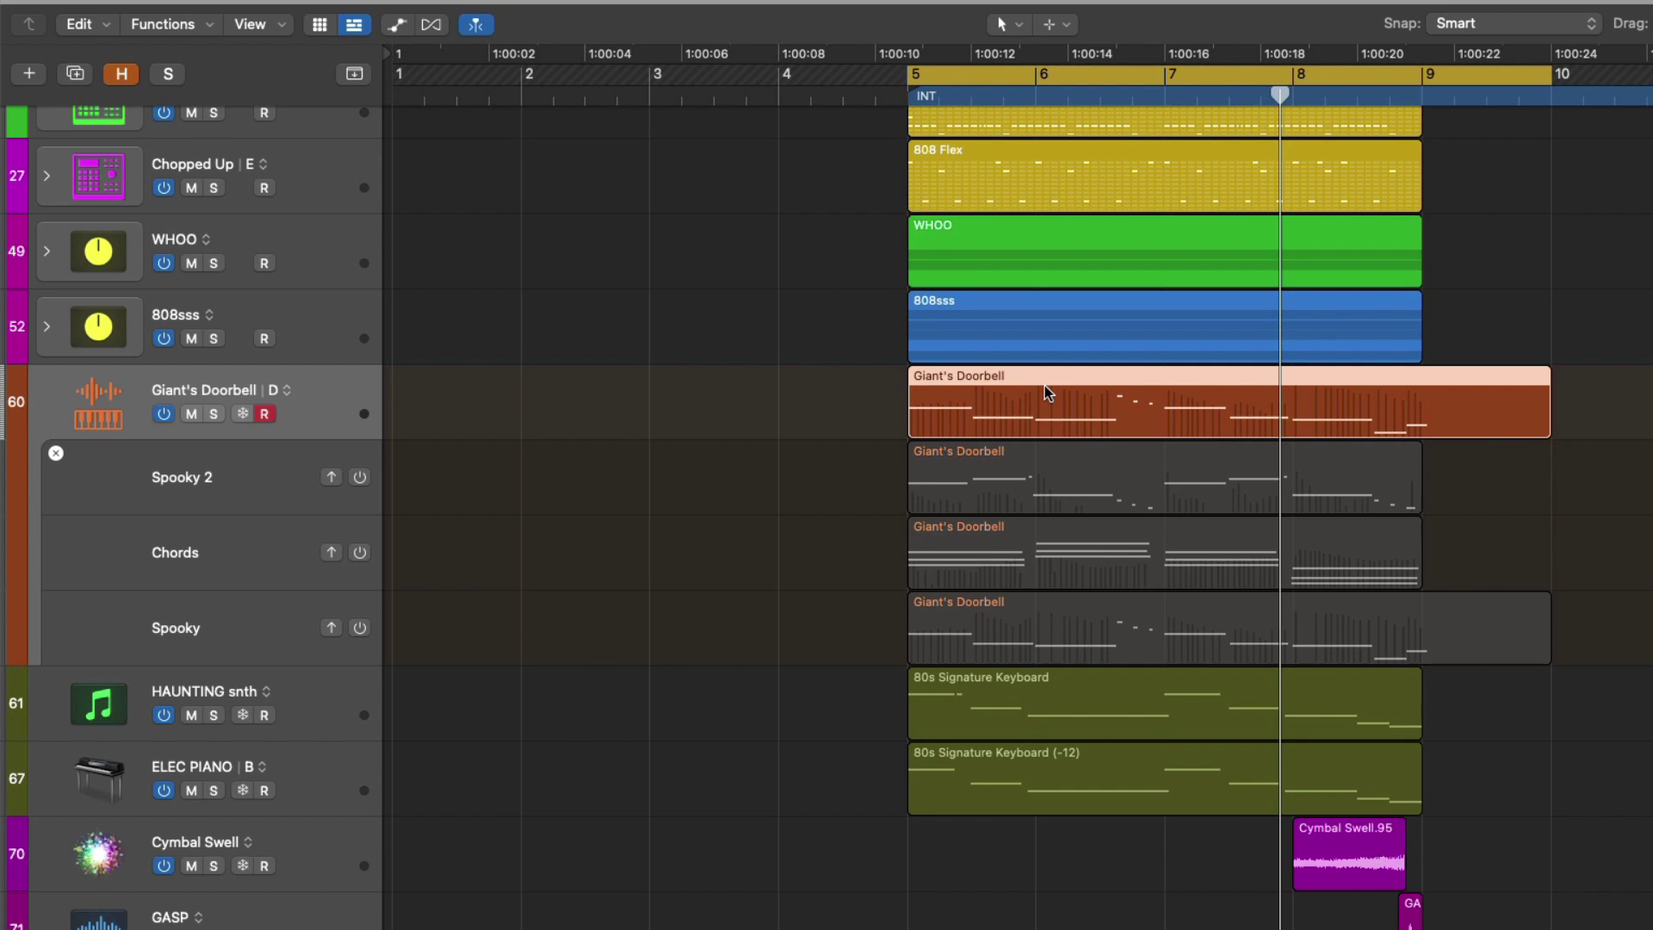
# Step: Raise the three short Cmadd♭9 notes near bar 7 by an octave and audition the result
pyautogui.doubleClick(1045, 385)
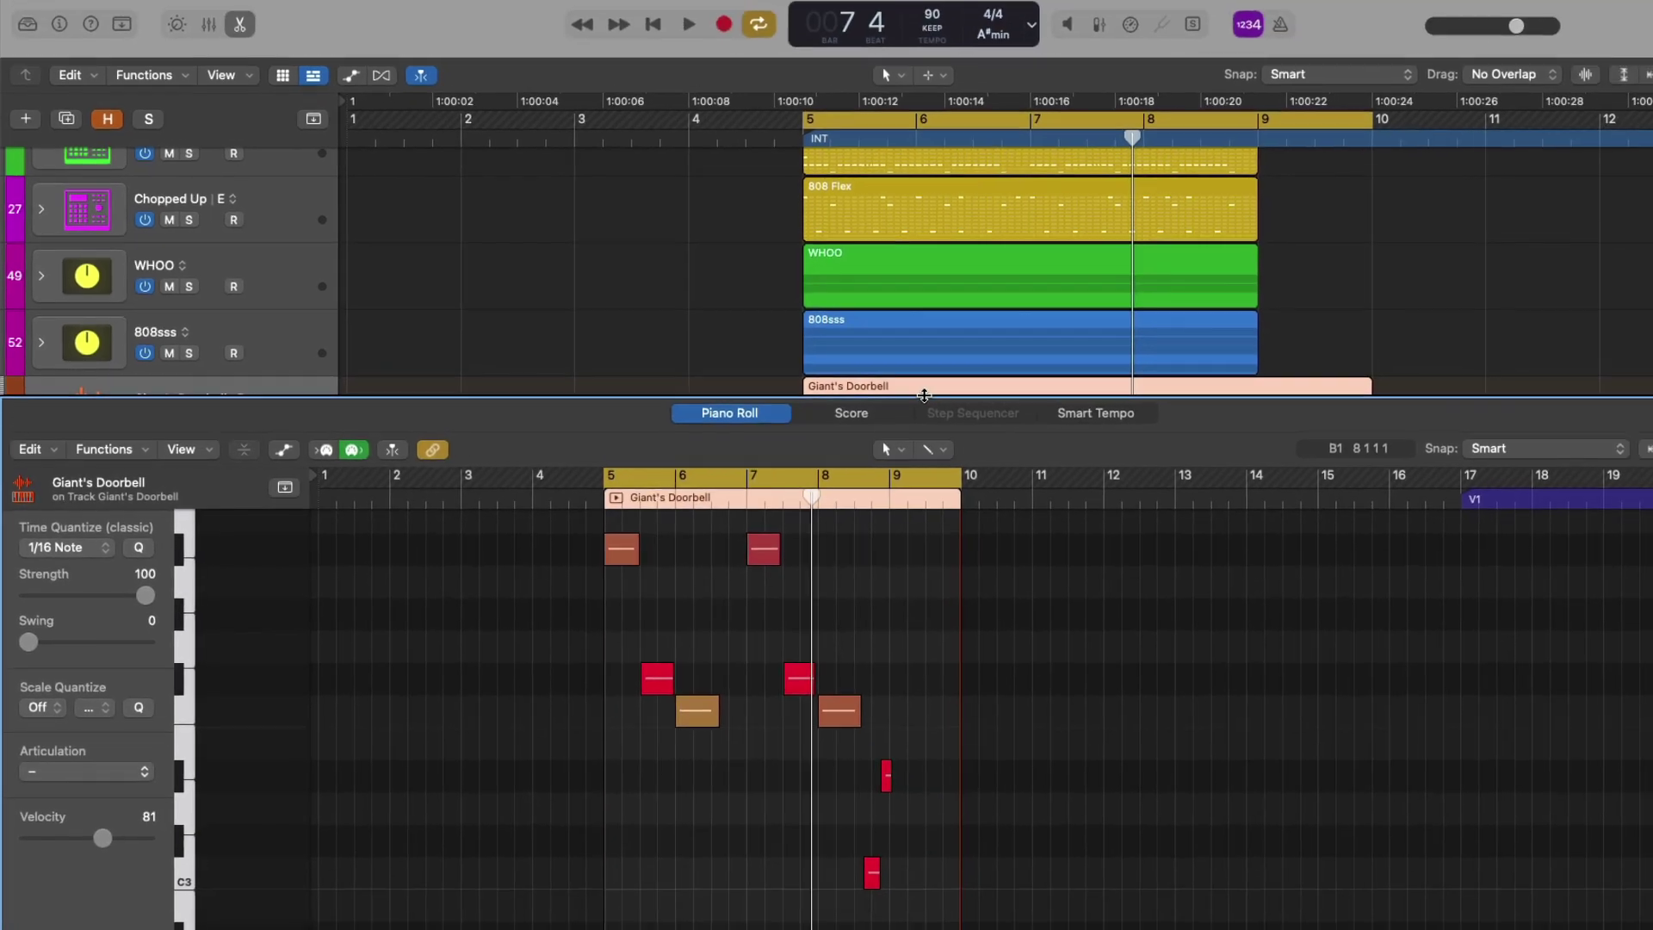
pyautogui.scroll(8, 667, 637)
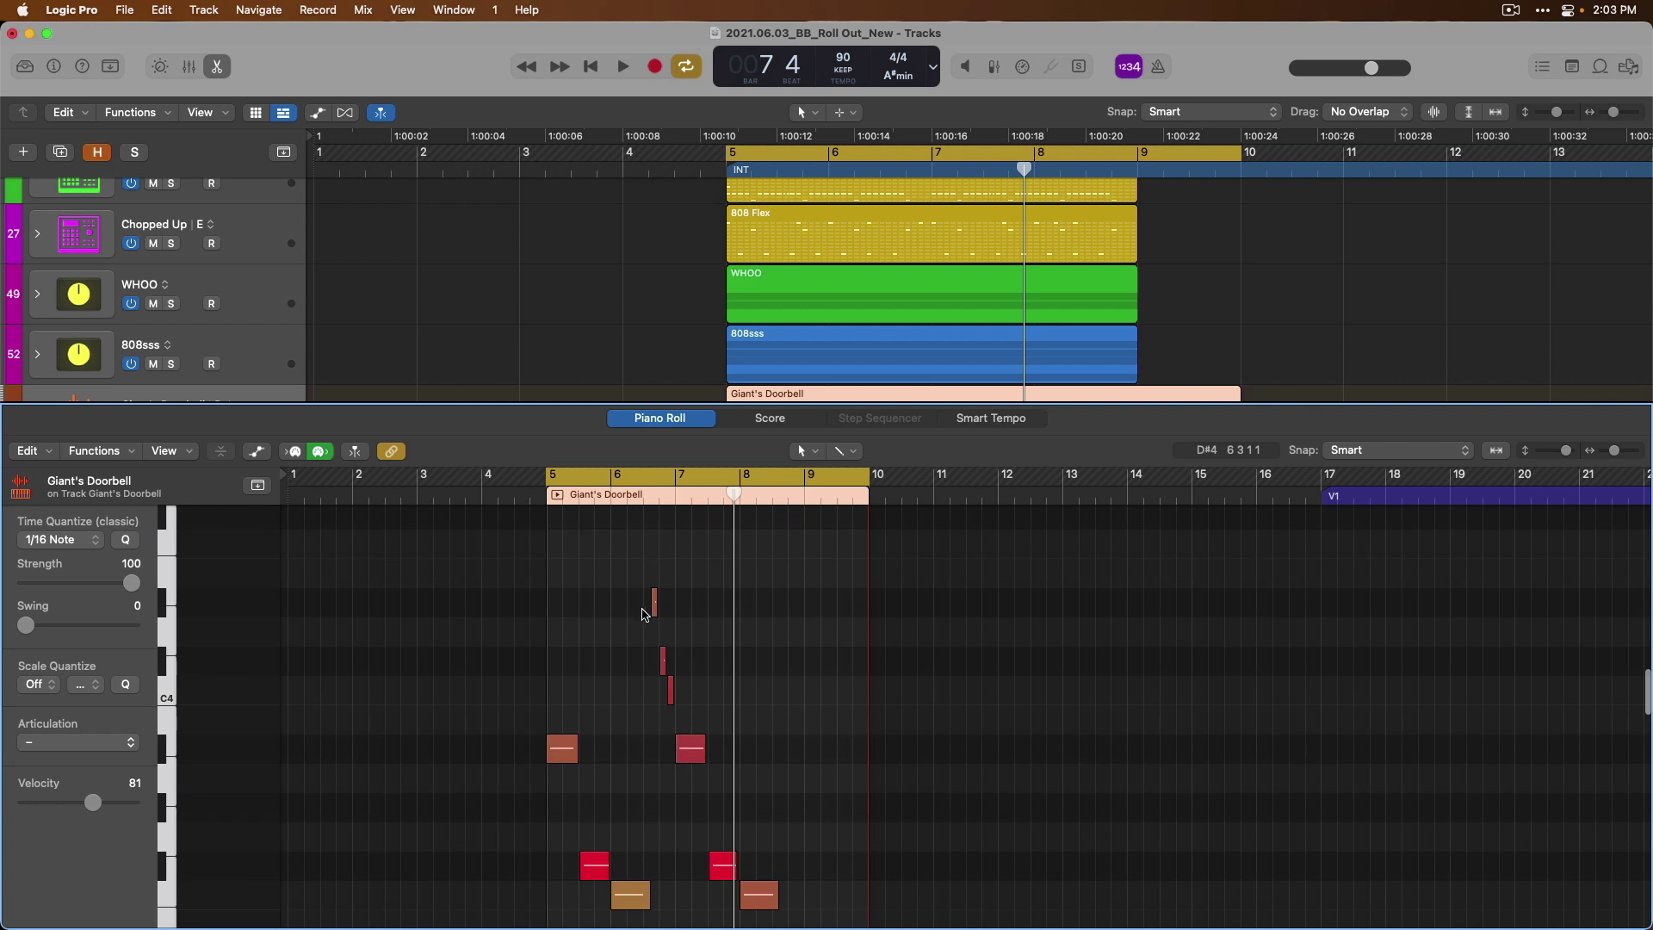
pyautogui.moveTo(637, 594); pyautogui.dragTo(691, 694)
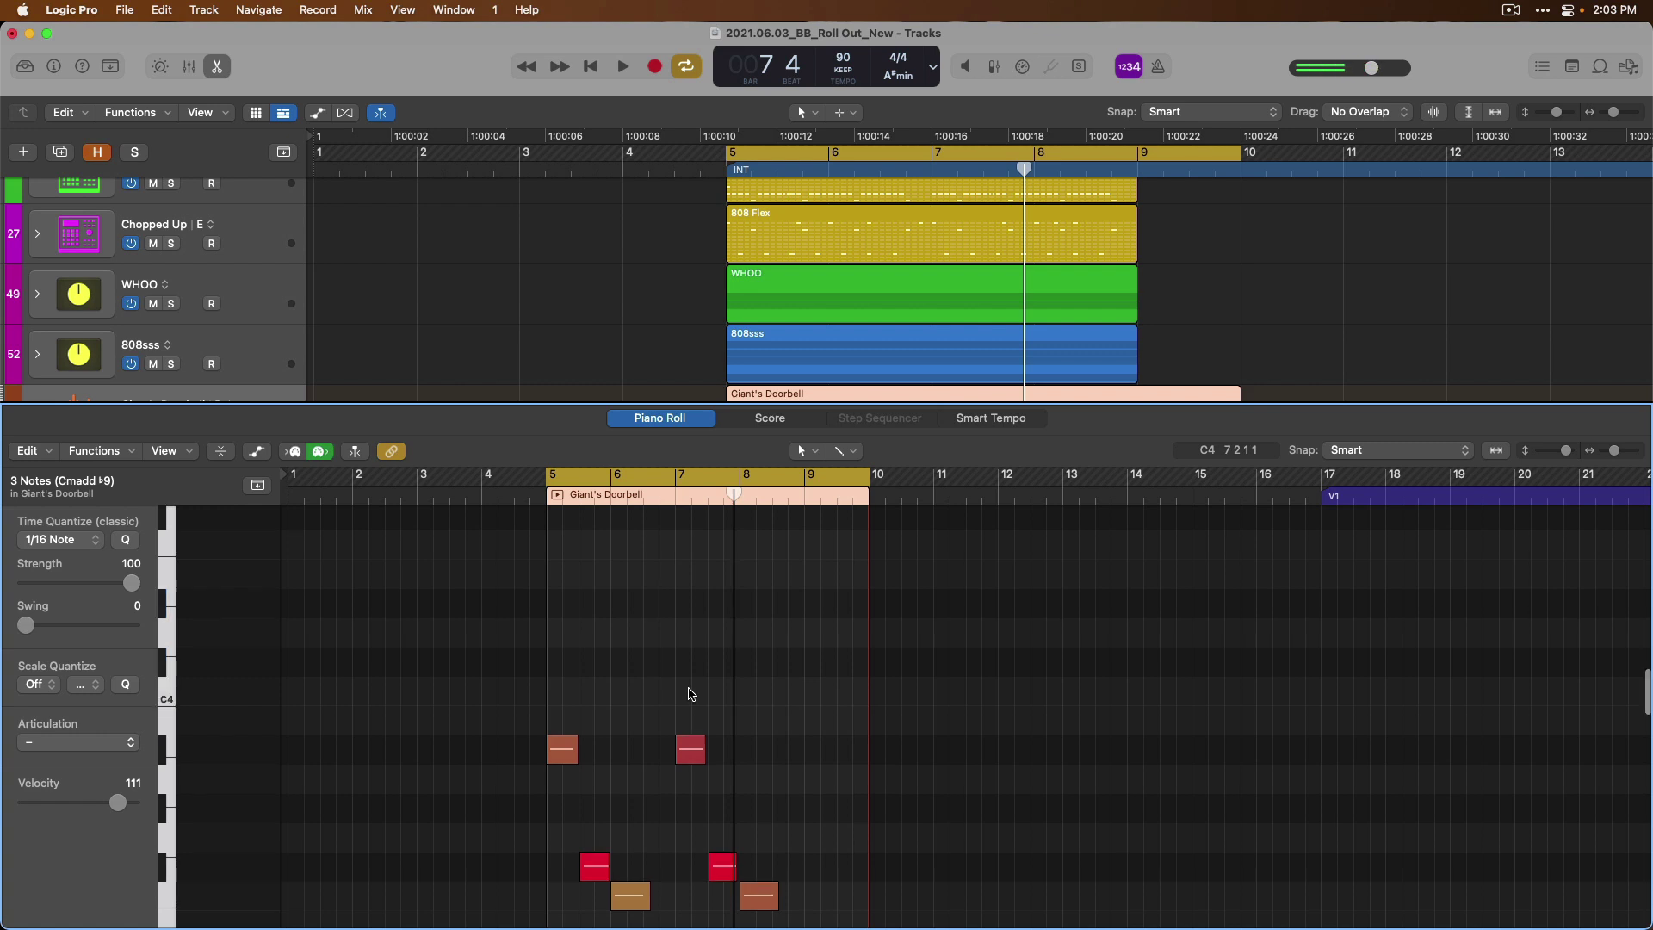
pyautogui.scroll(5, 689, 694)
pyautogui.scroll(-4, 689, 694)
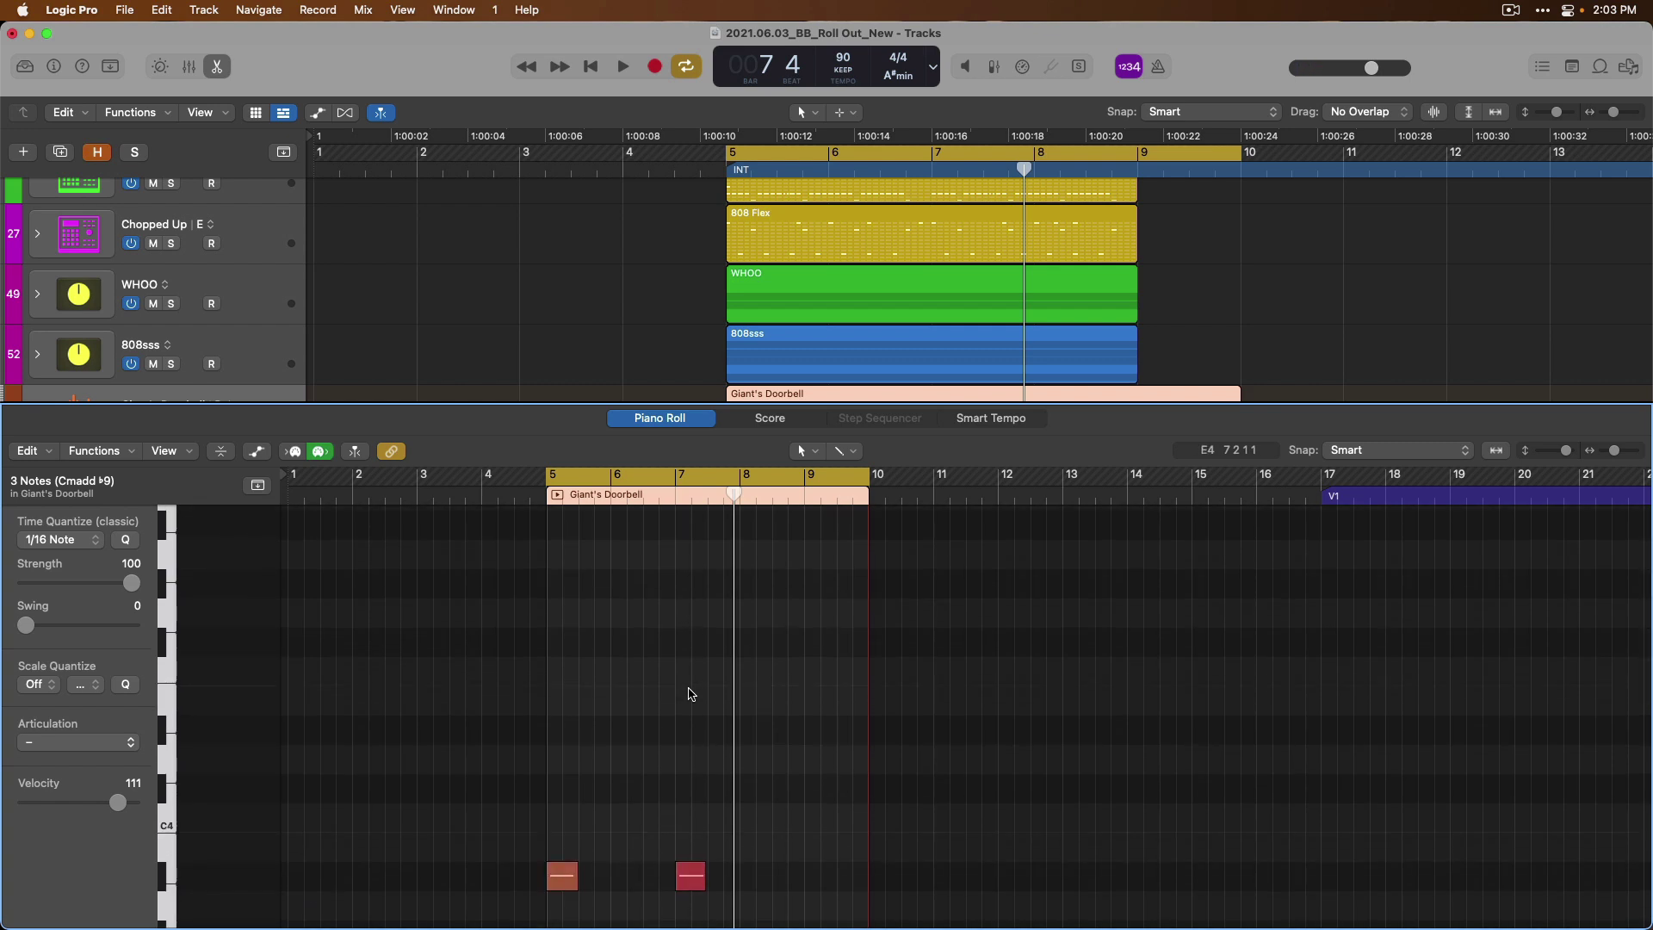
pyautogui.press('space')
pyautogui.scroll(5, 690, 691)
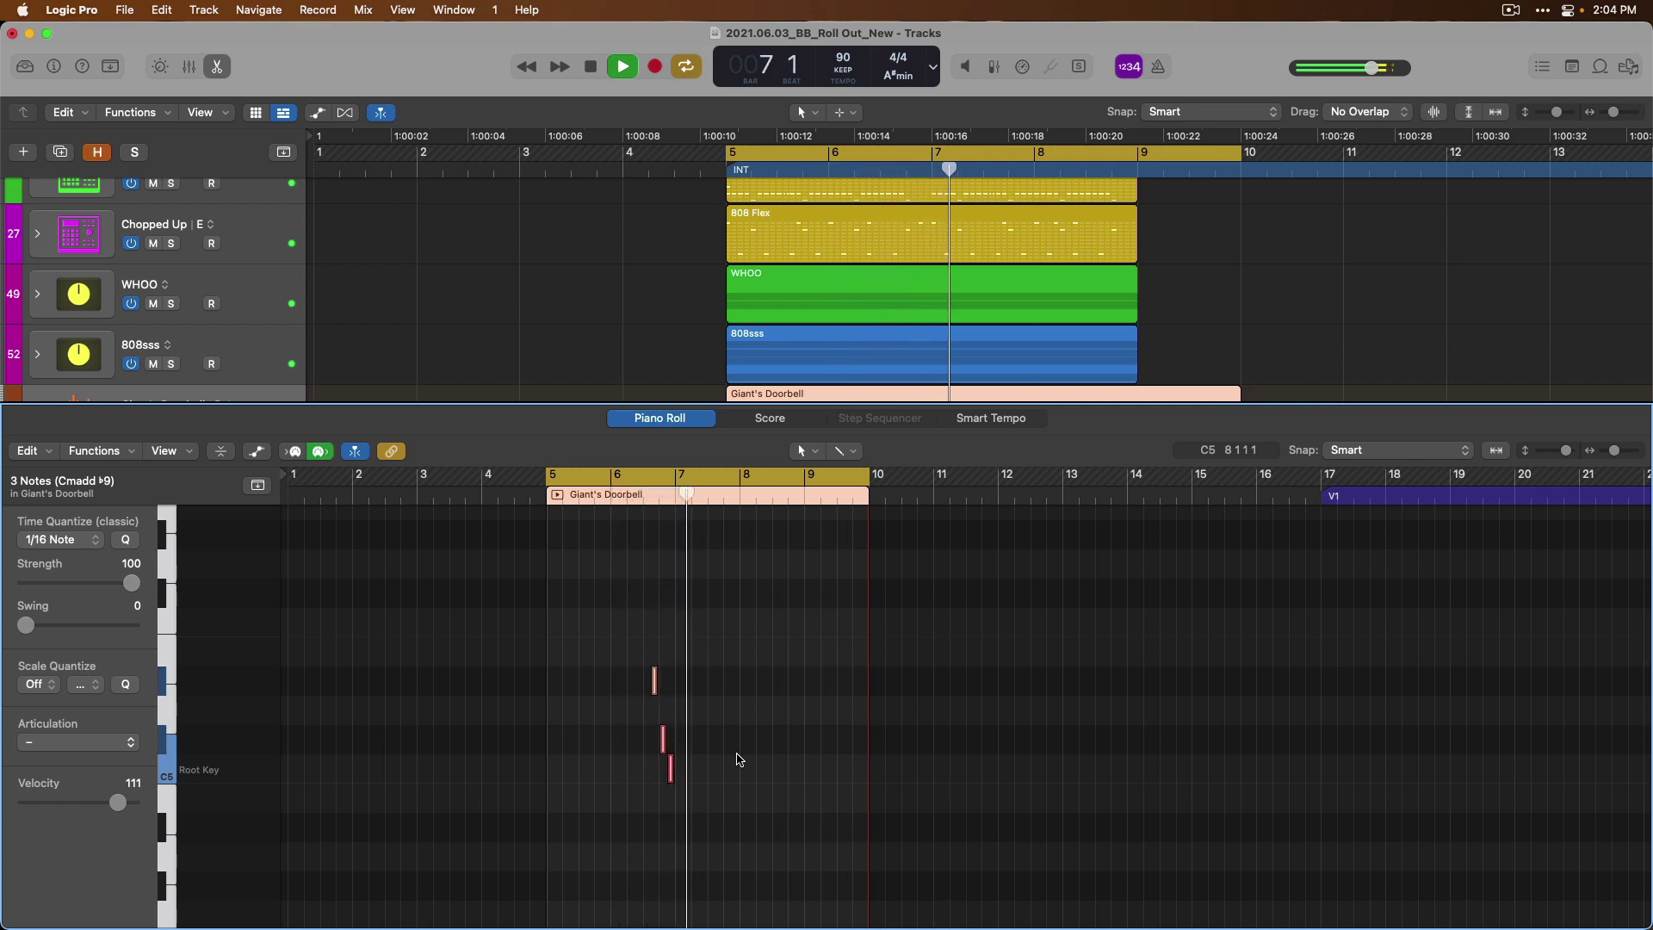
pyautogui.scroll(-4, 738, 760)
pyautogui.press('space')
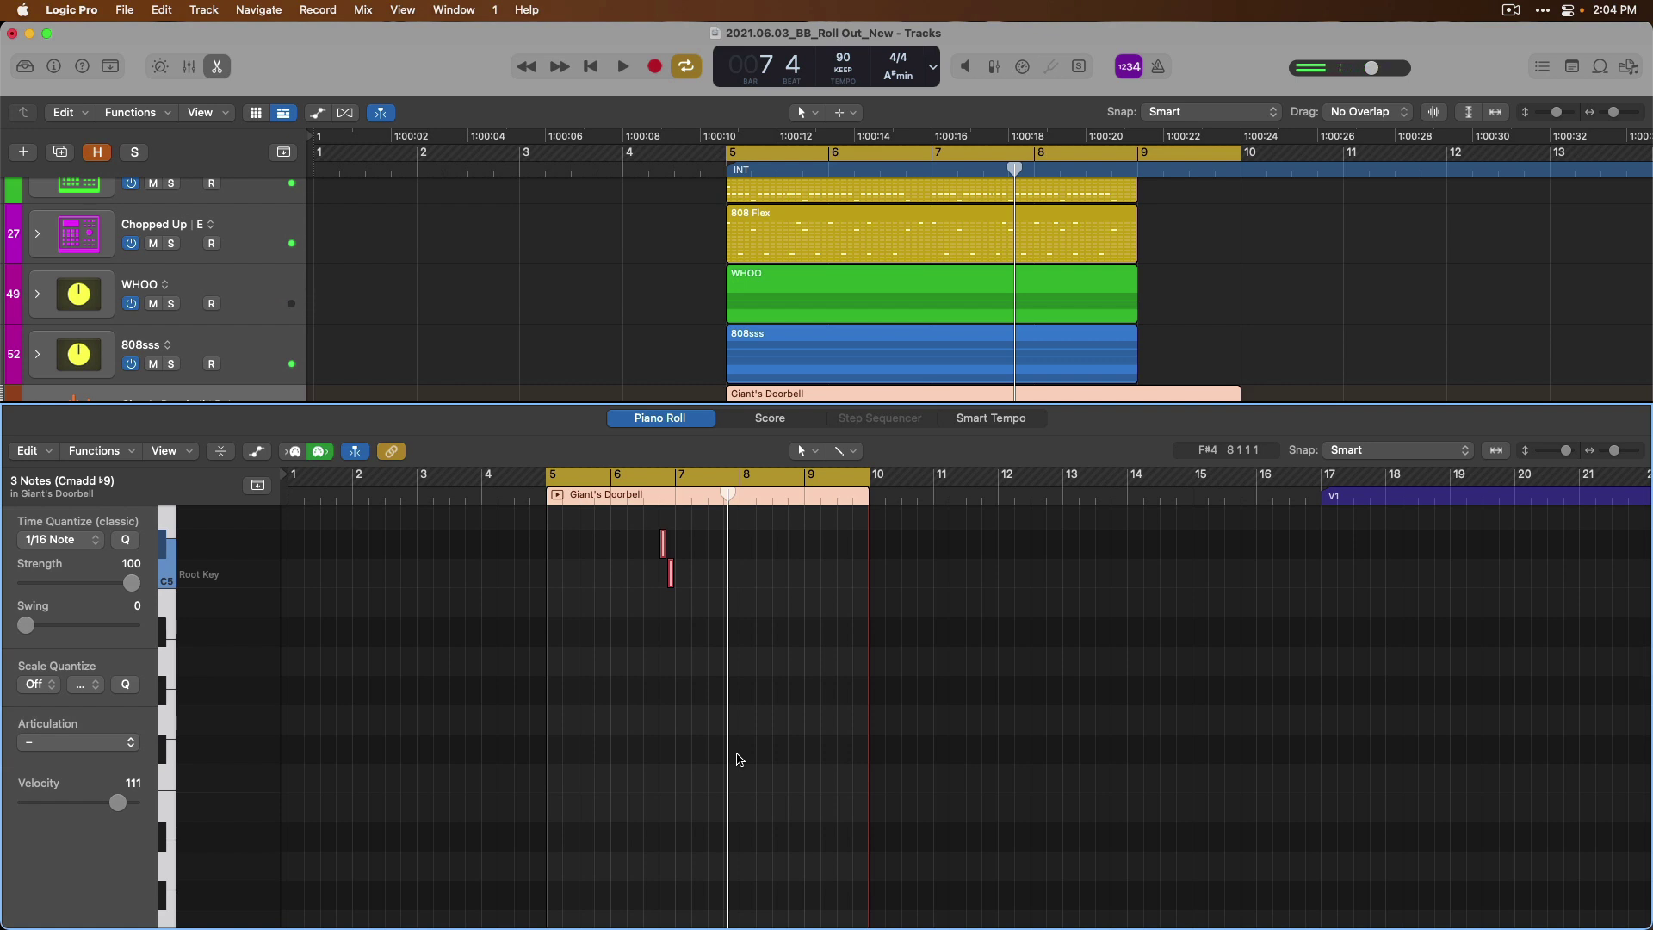
pyautogui.press('e')
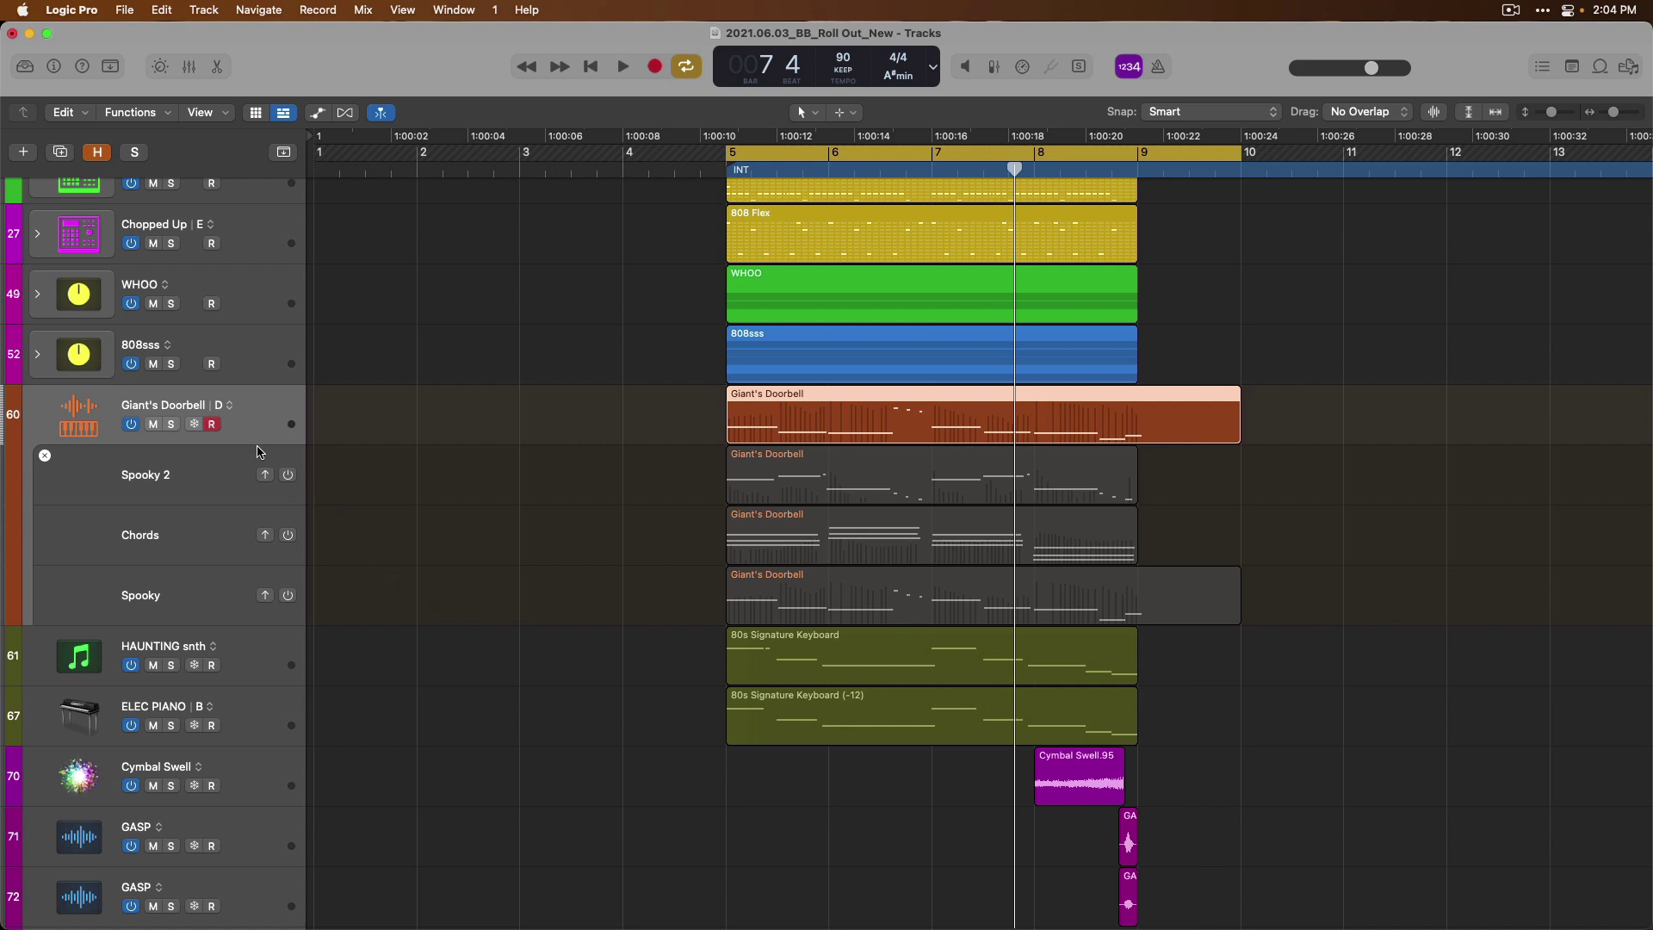
# Step: Delete the D region, reactivate Spooky, and remove the empty D alternative
pyautogui.click(230, 407)
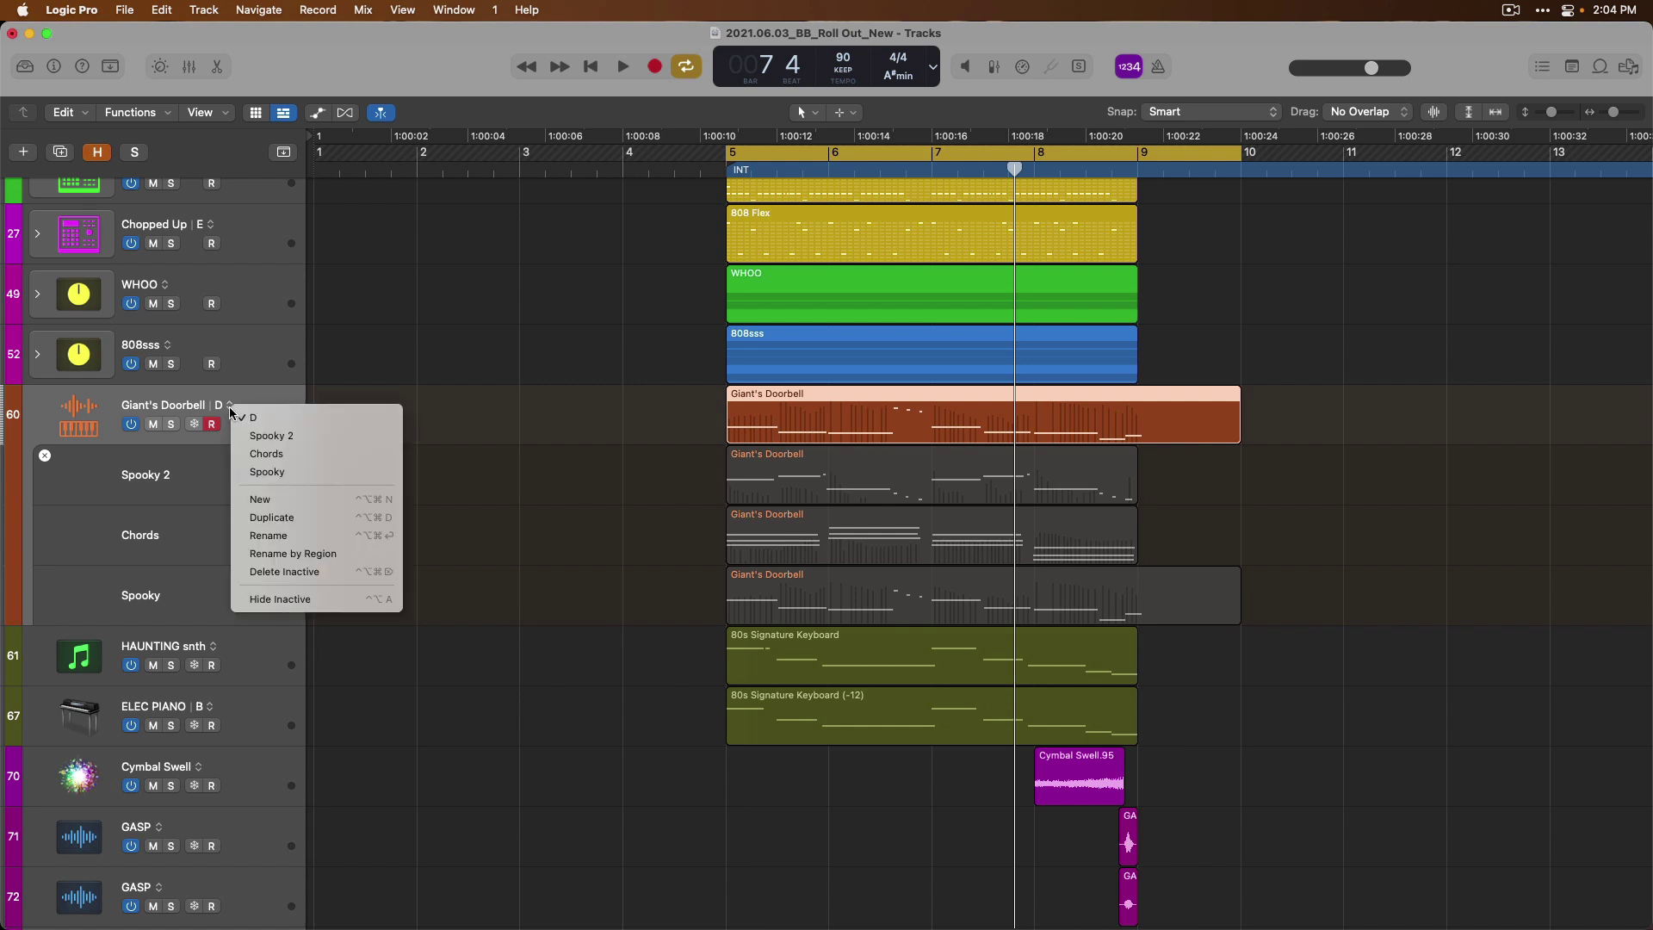
pyautogui.click(562, 391)
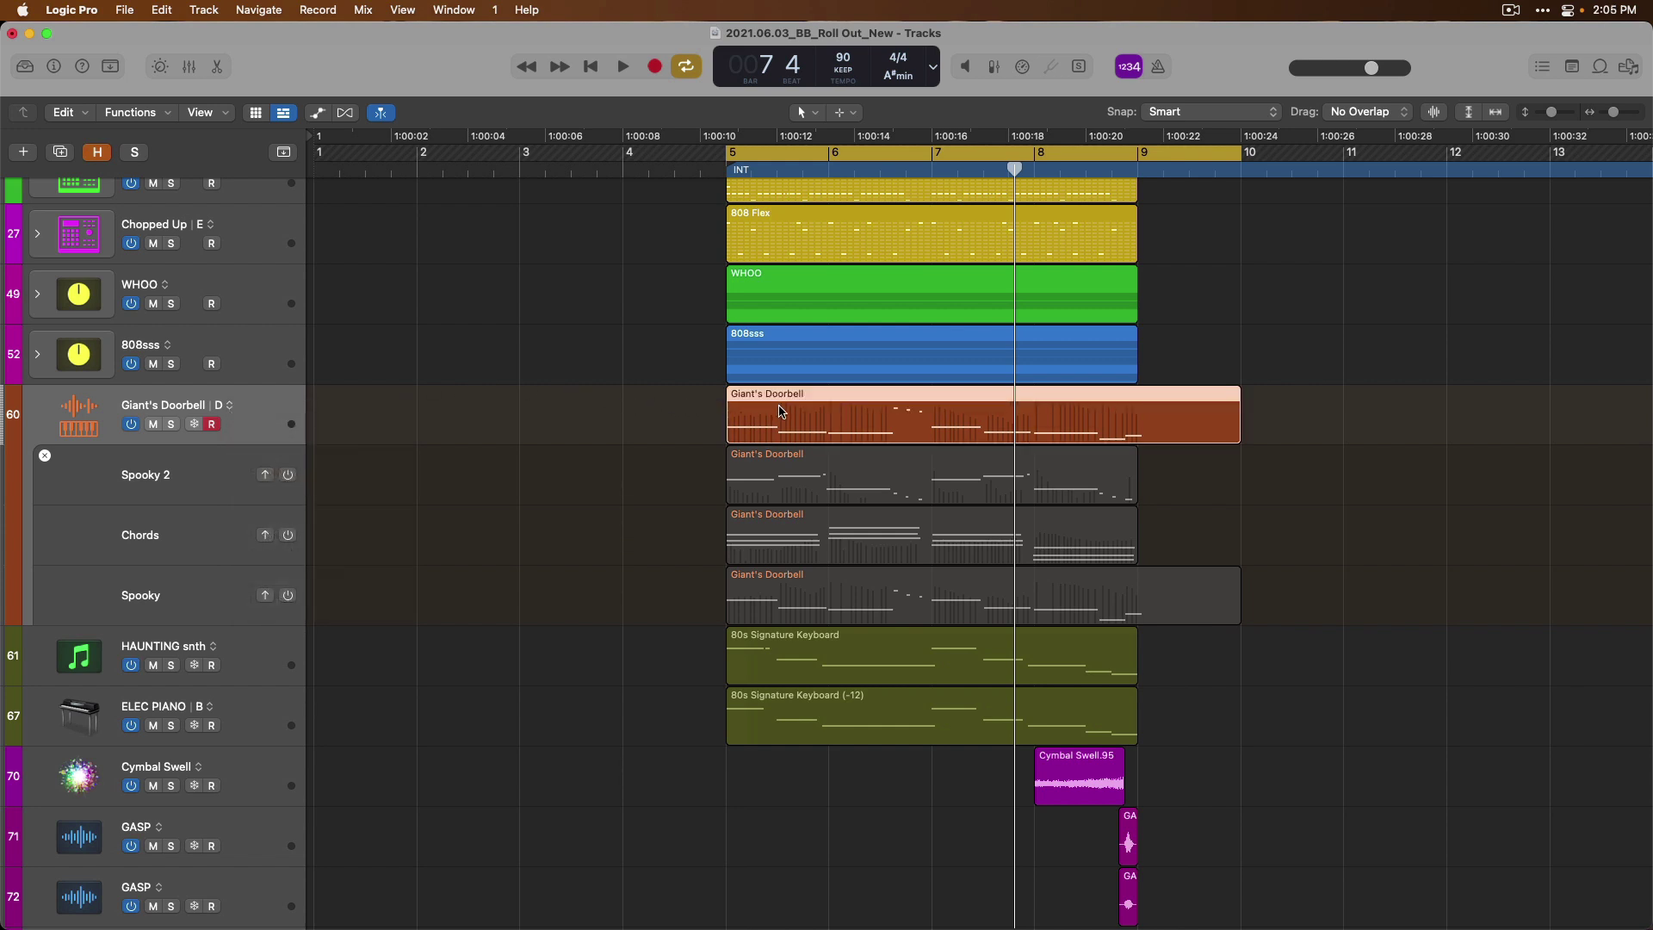
pyautogui.press('Delete')
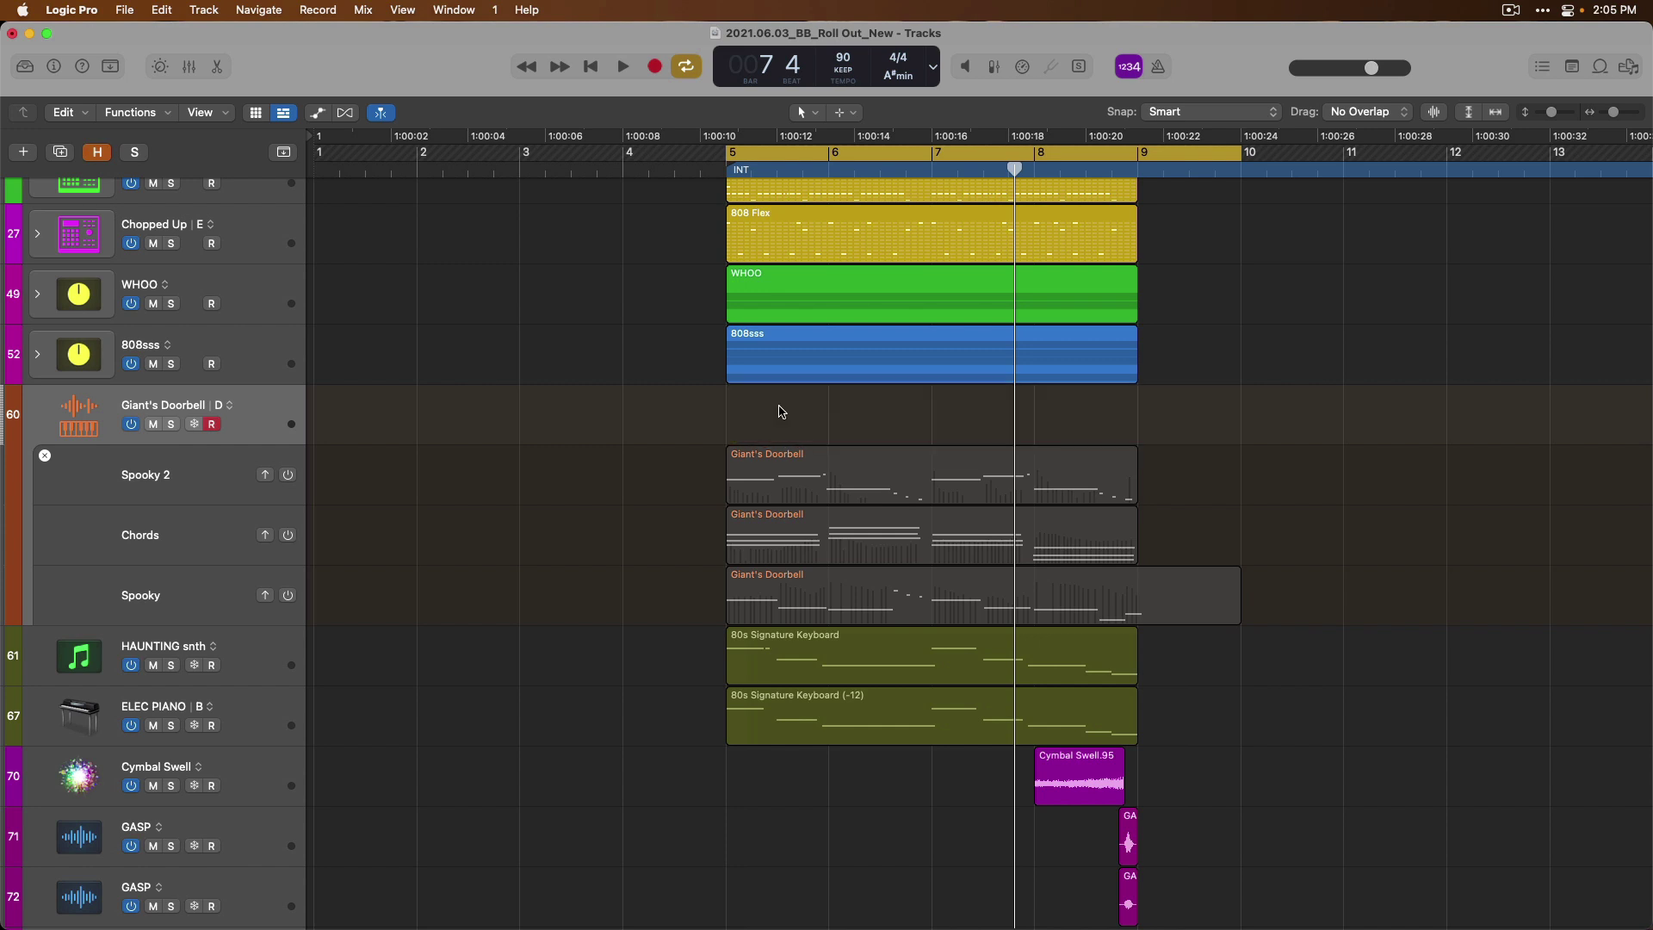
pyautogui.click(266, 594)
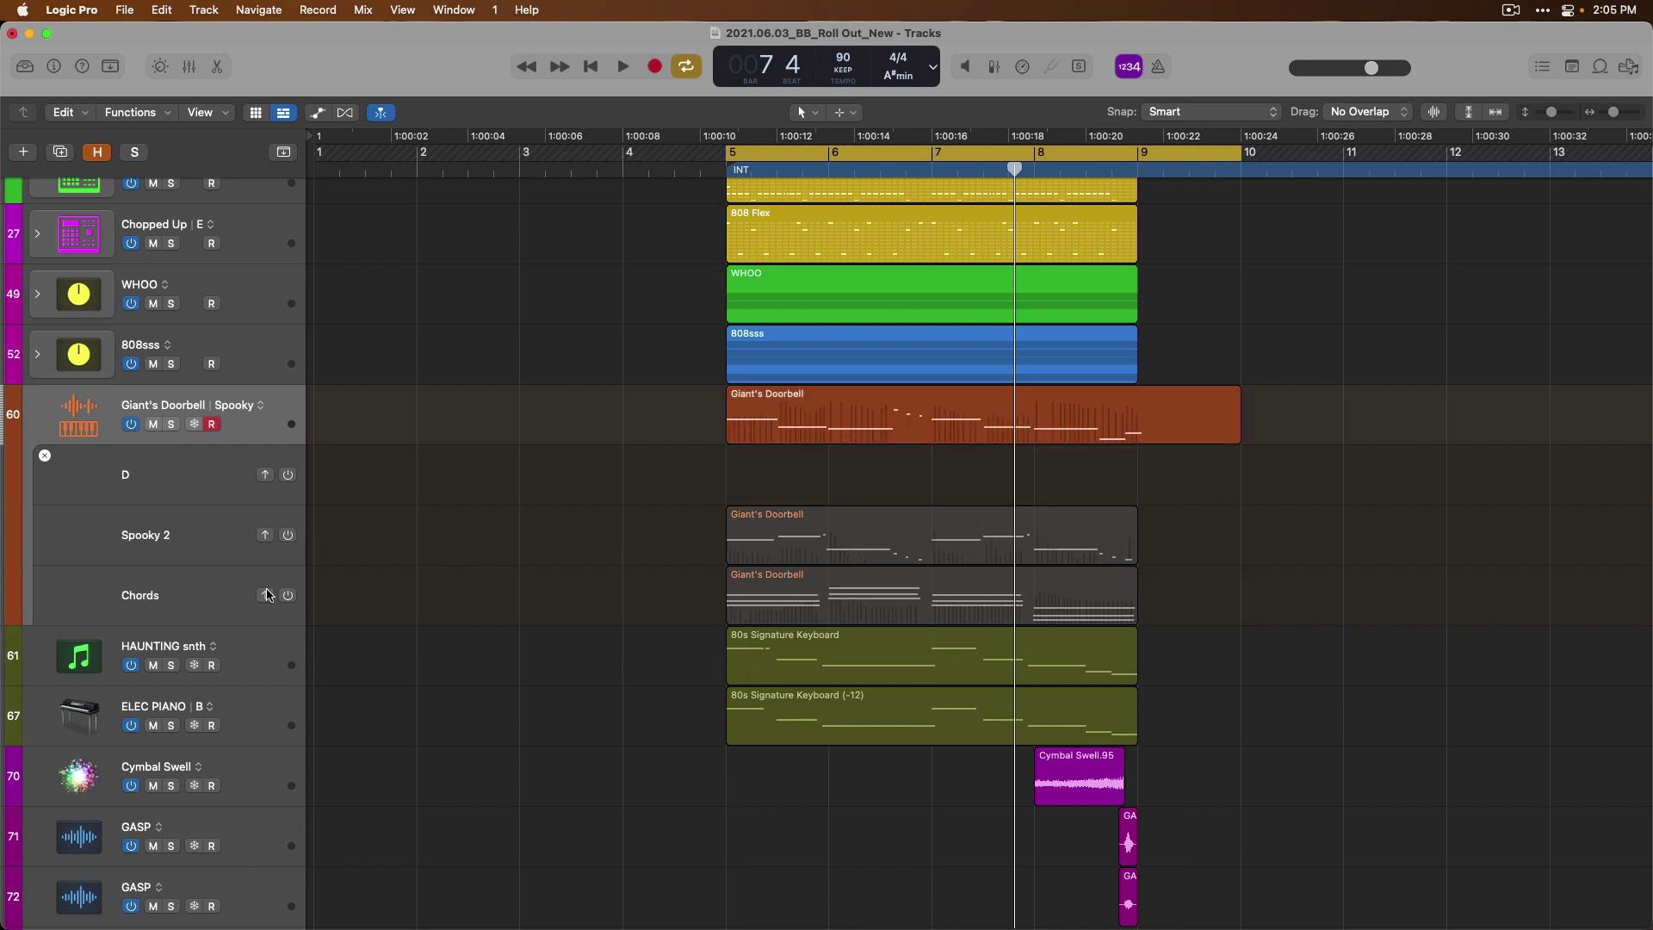
pyautogui.rightClick(231, 479)
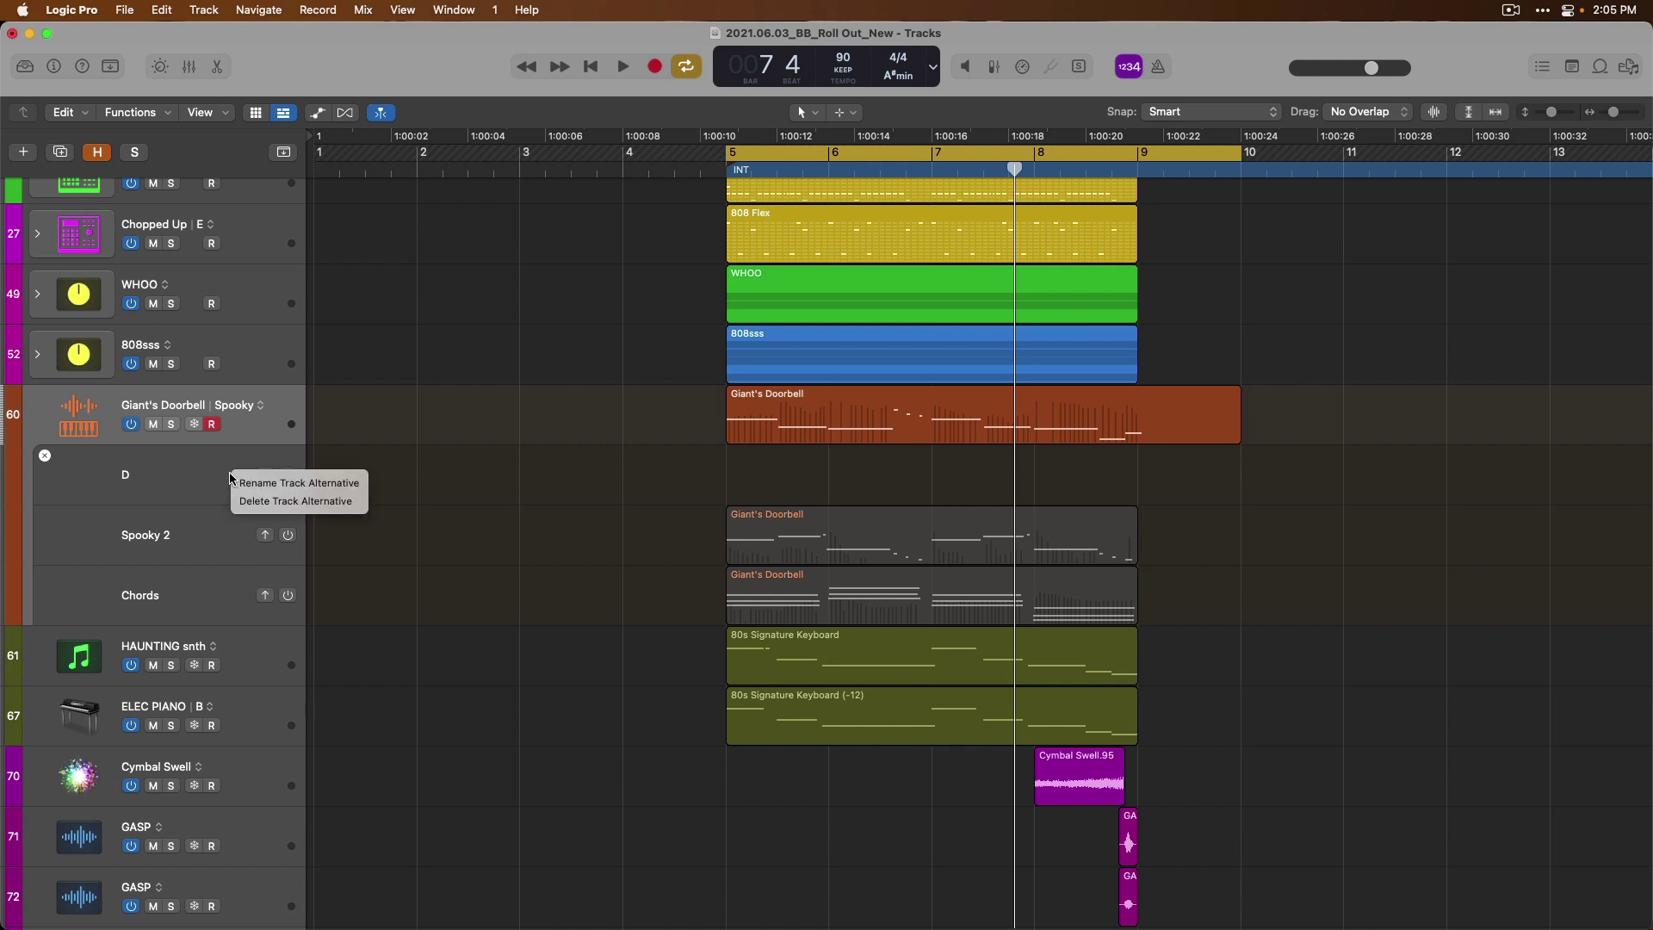
pyautogui.click(368, 503)
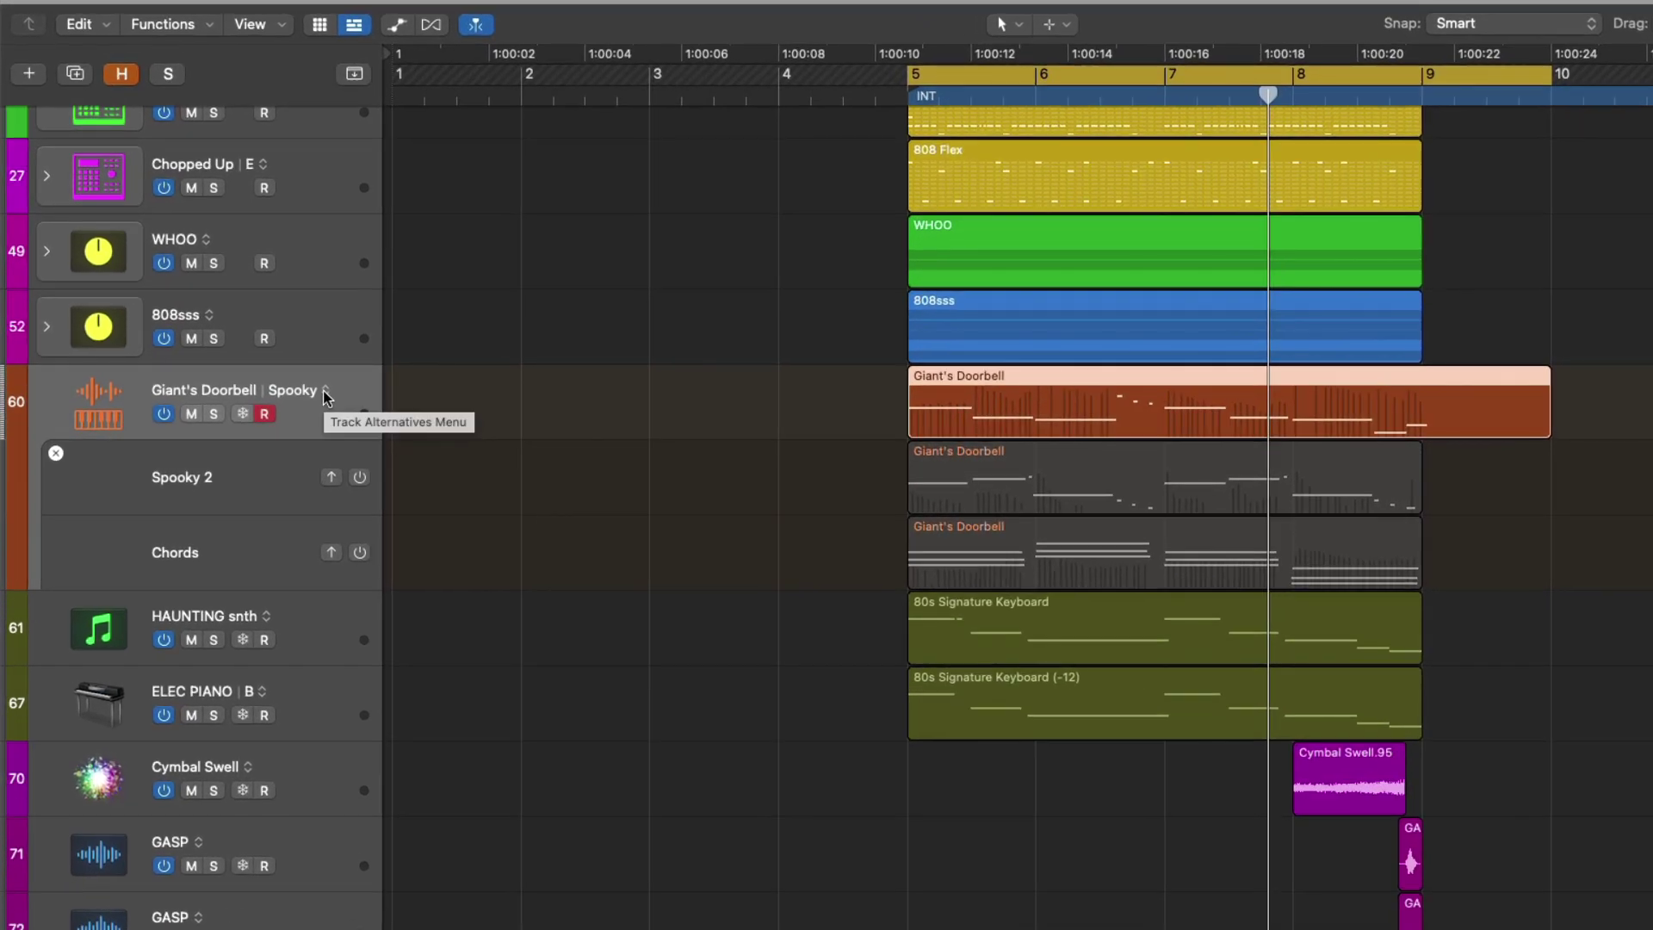
# Step: Duplicate Spooky as alternative D and trim its region to start at bar 7
pyautogui.click(326, 392)
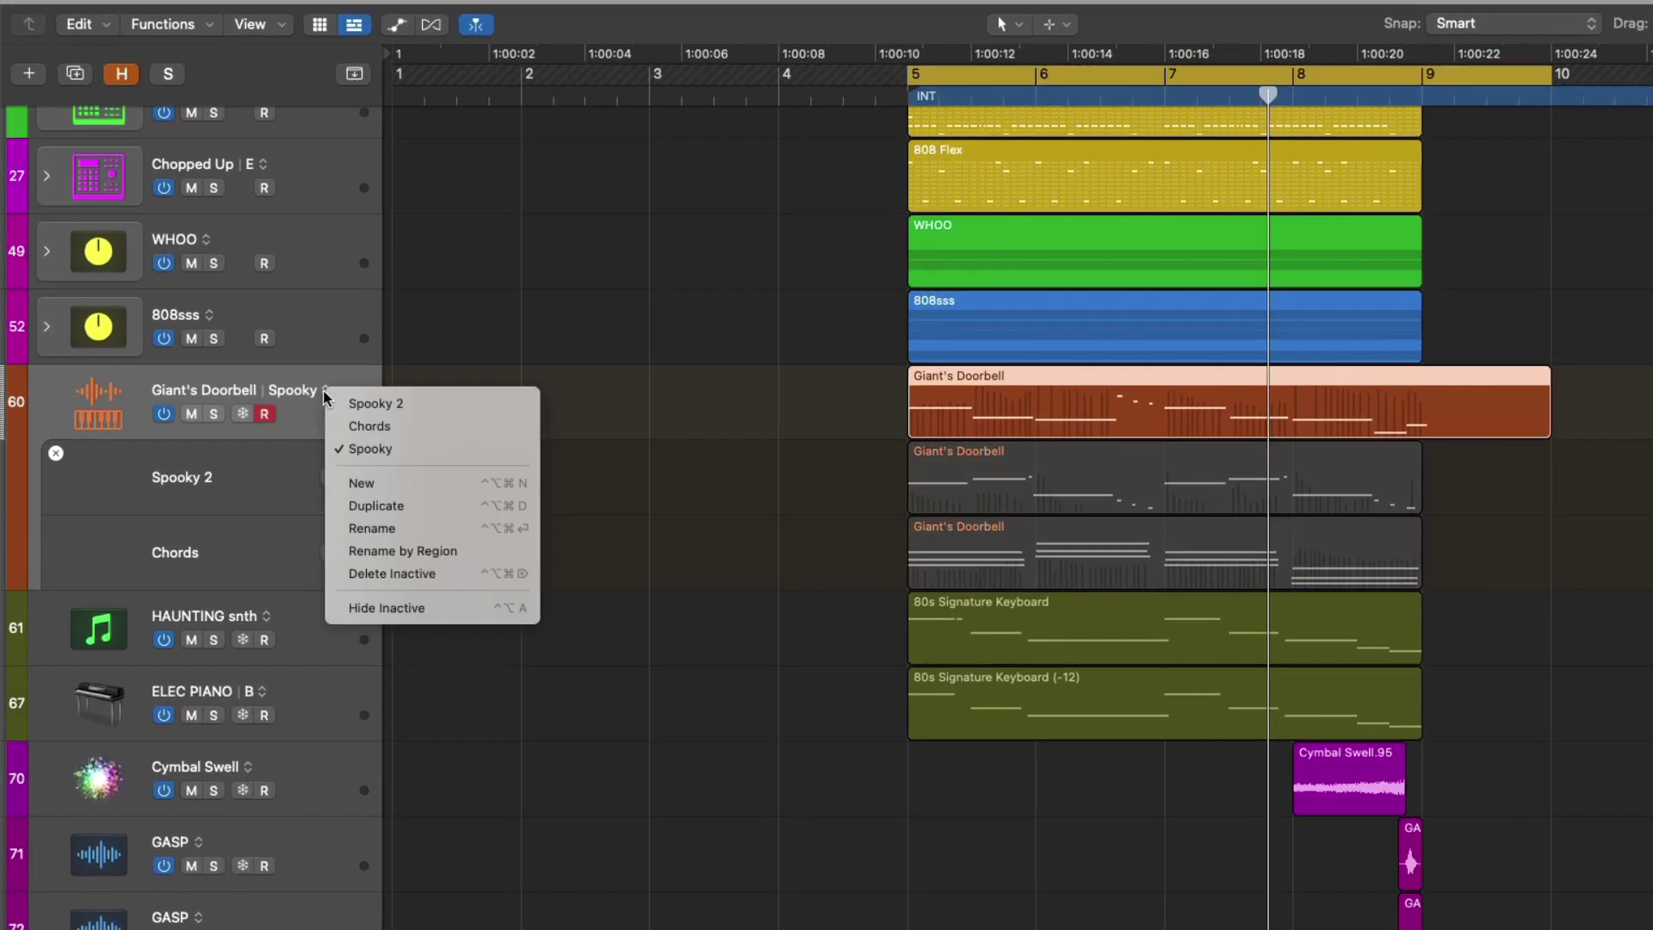
pyautogui.click(368, 503)
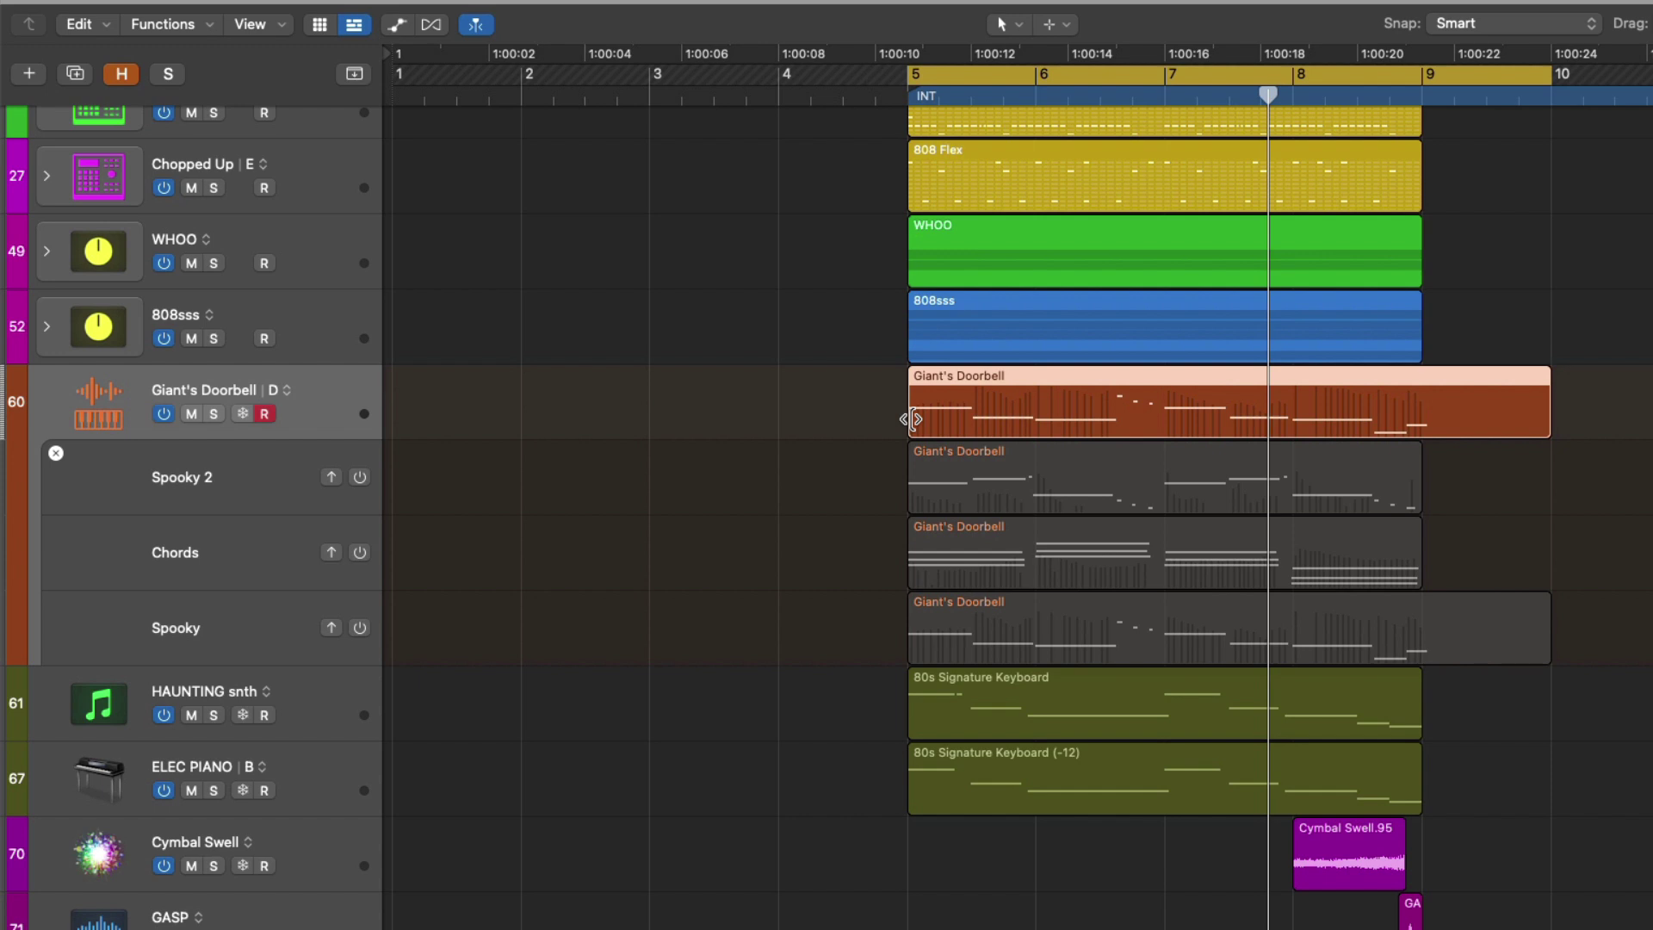
pyautogui.moveTo(913, 419); pyautogui.dragTo(1162, 411)
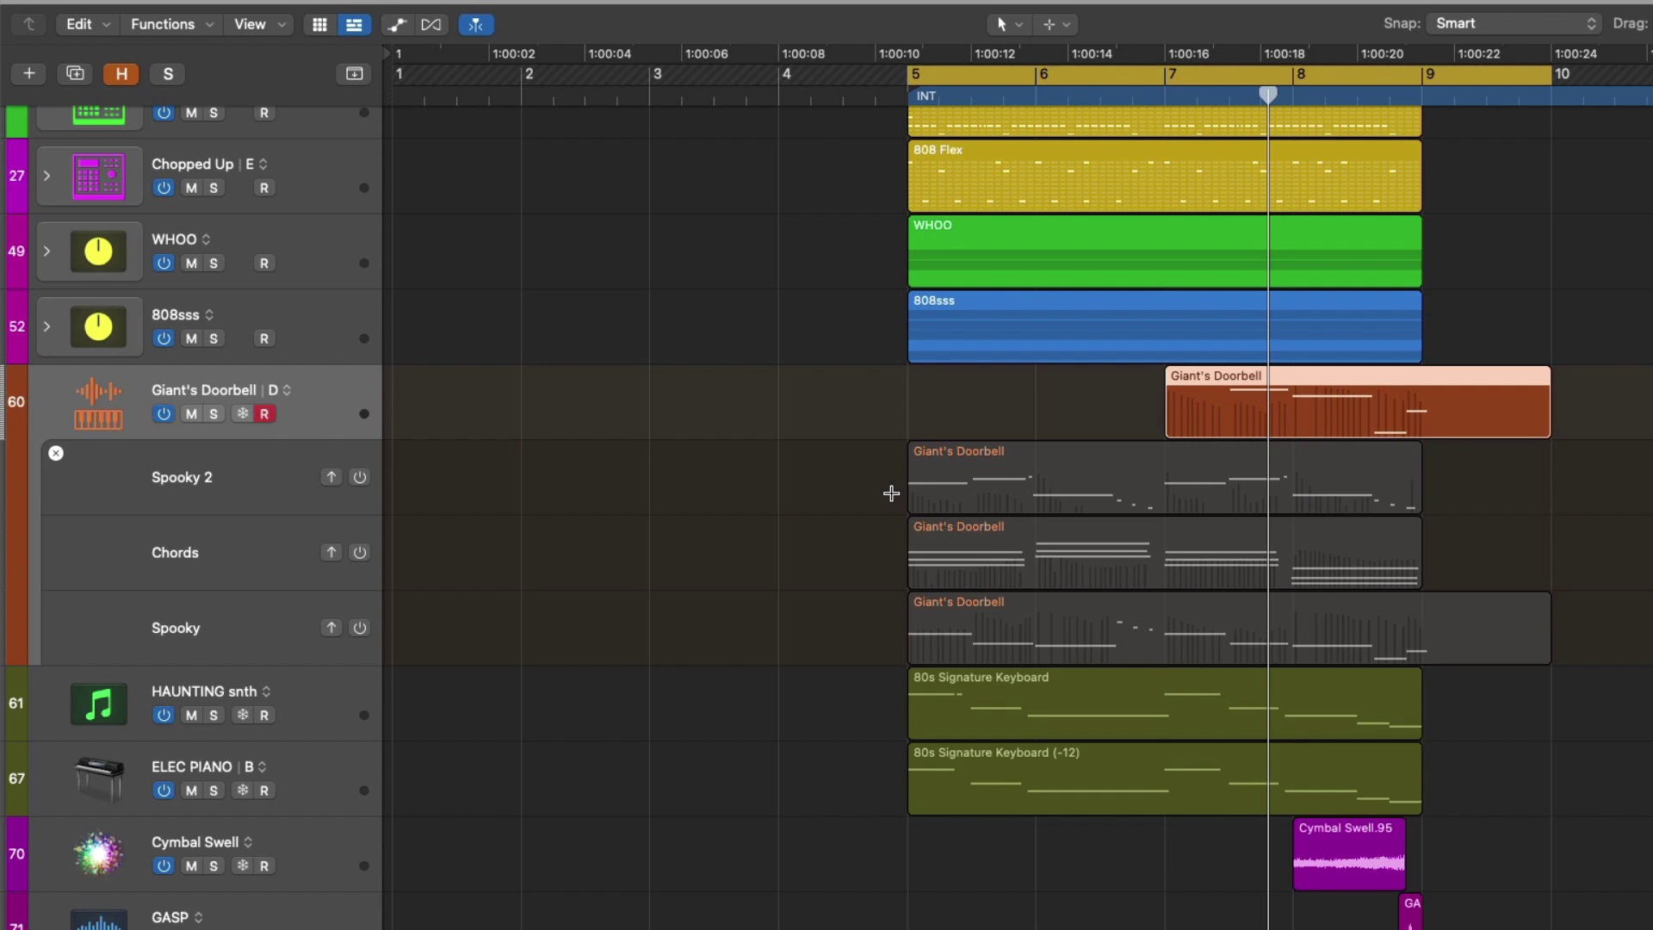
# Step: Split the Spooky 2 take at bar 7, keeping the two pieces separate
pyautogui.moveTo(890, 493); pyautogui.dragTo(1162, 450)
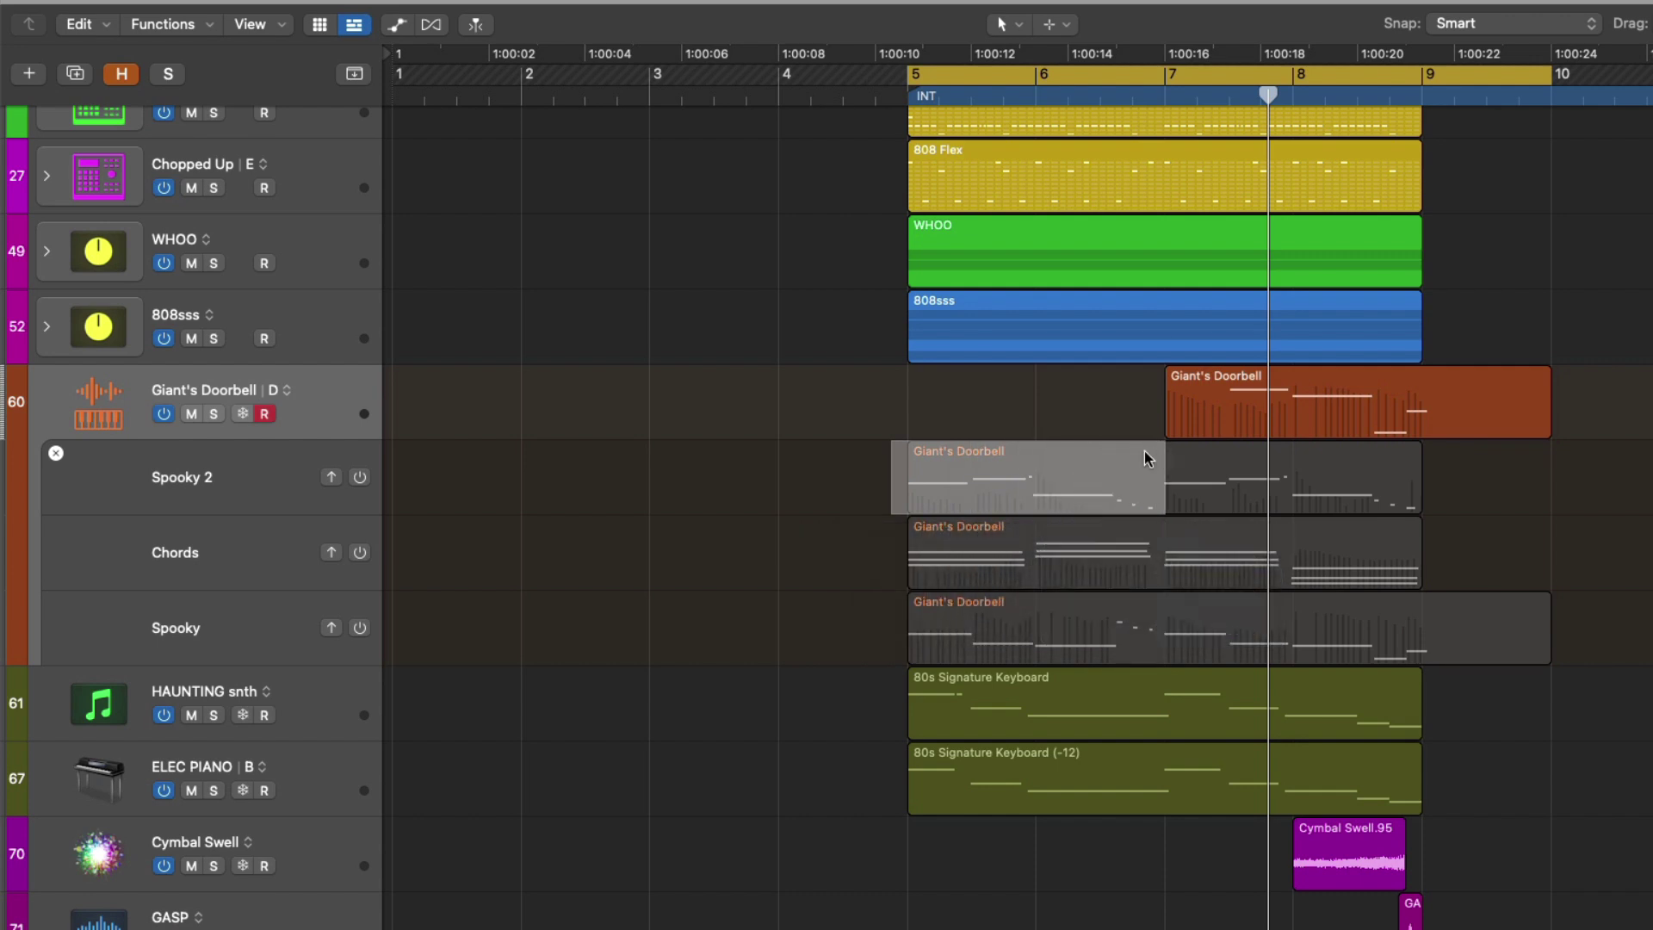
pyautogui.click(1095, 465)
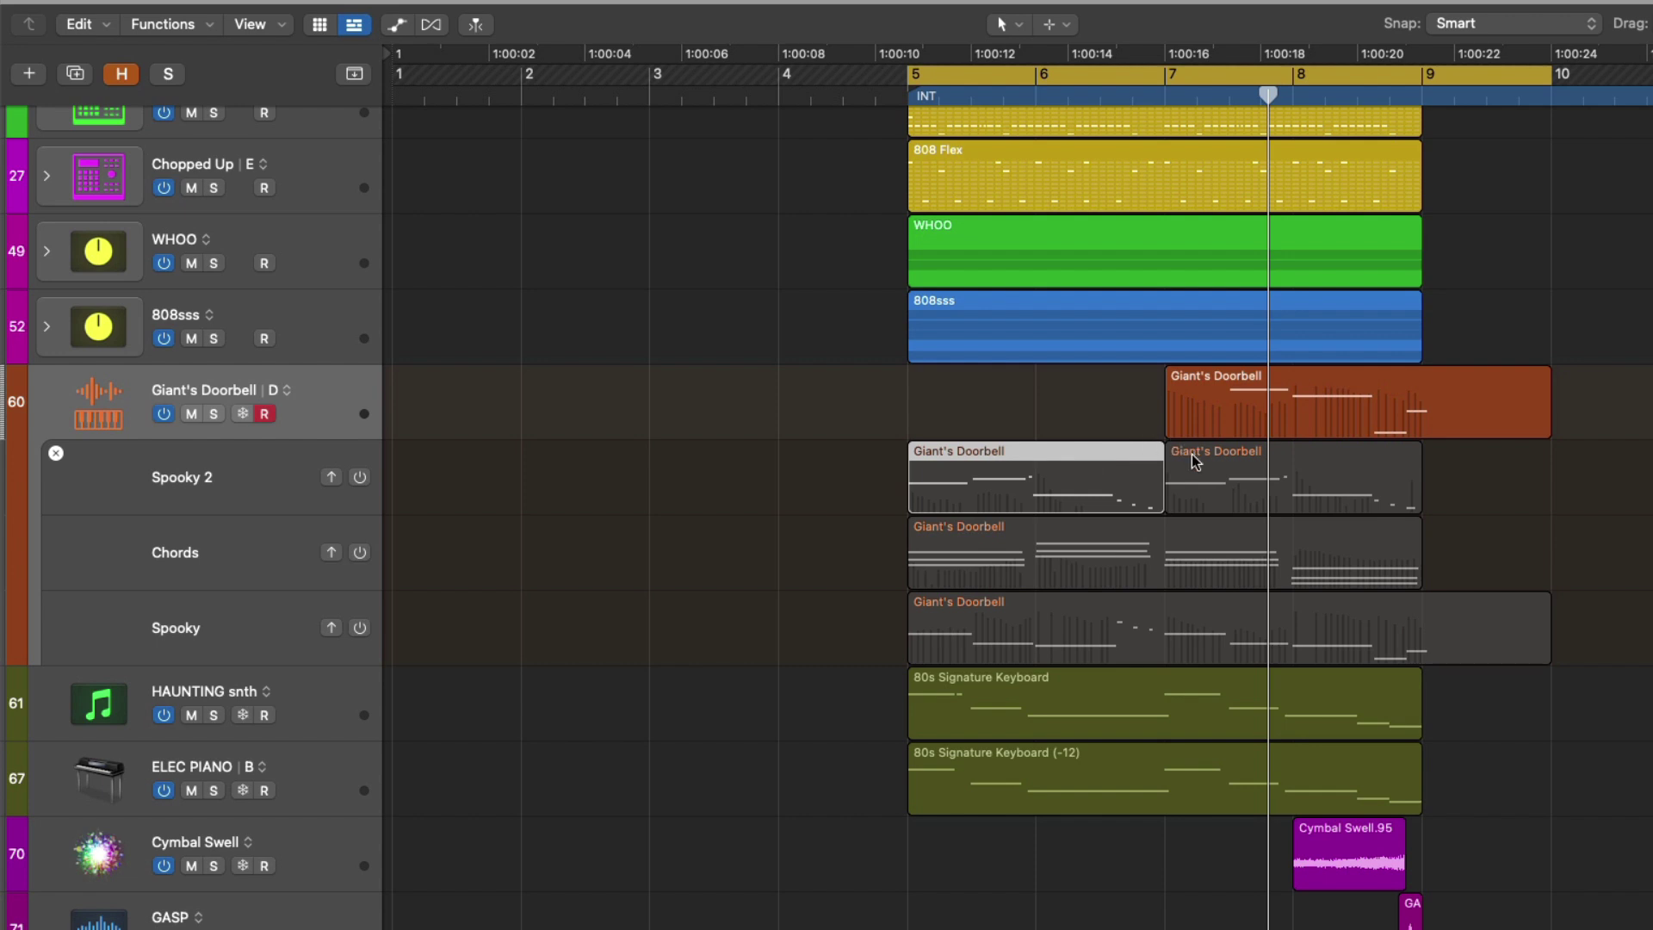
pyautogui.moveTo(801, 458); pyautogui.dragTo(1211, 474)
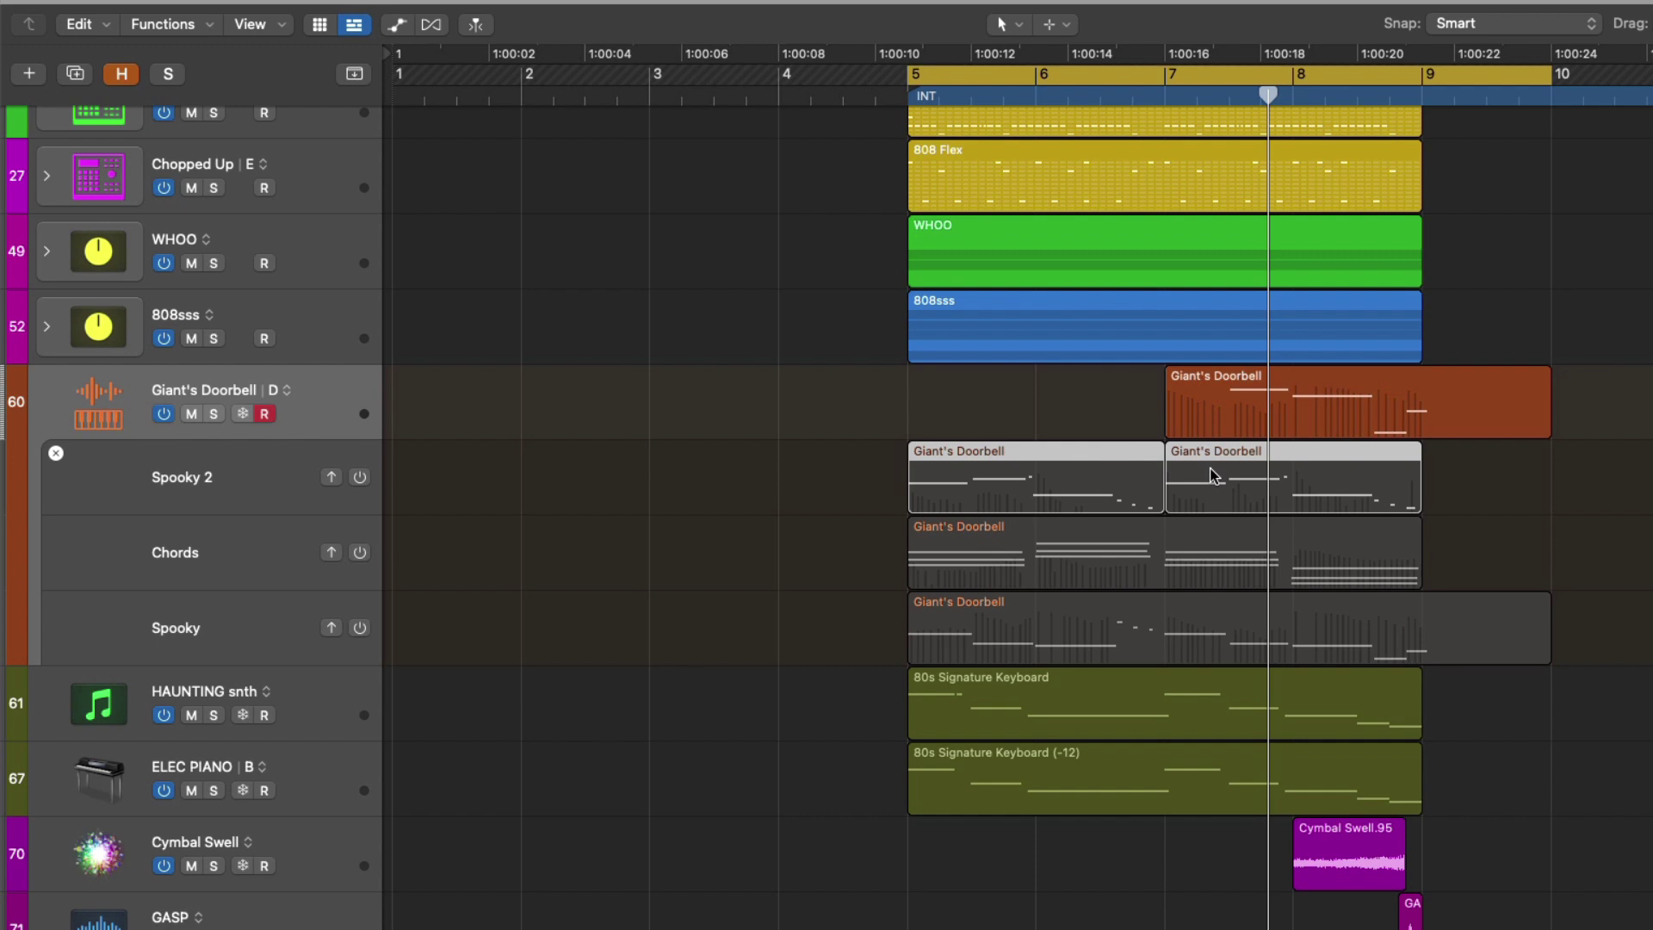
pyautogui.press('super+j')
pyautogui.press('super+z')
pyautogui.click(890, 478)
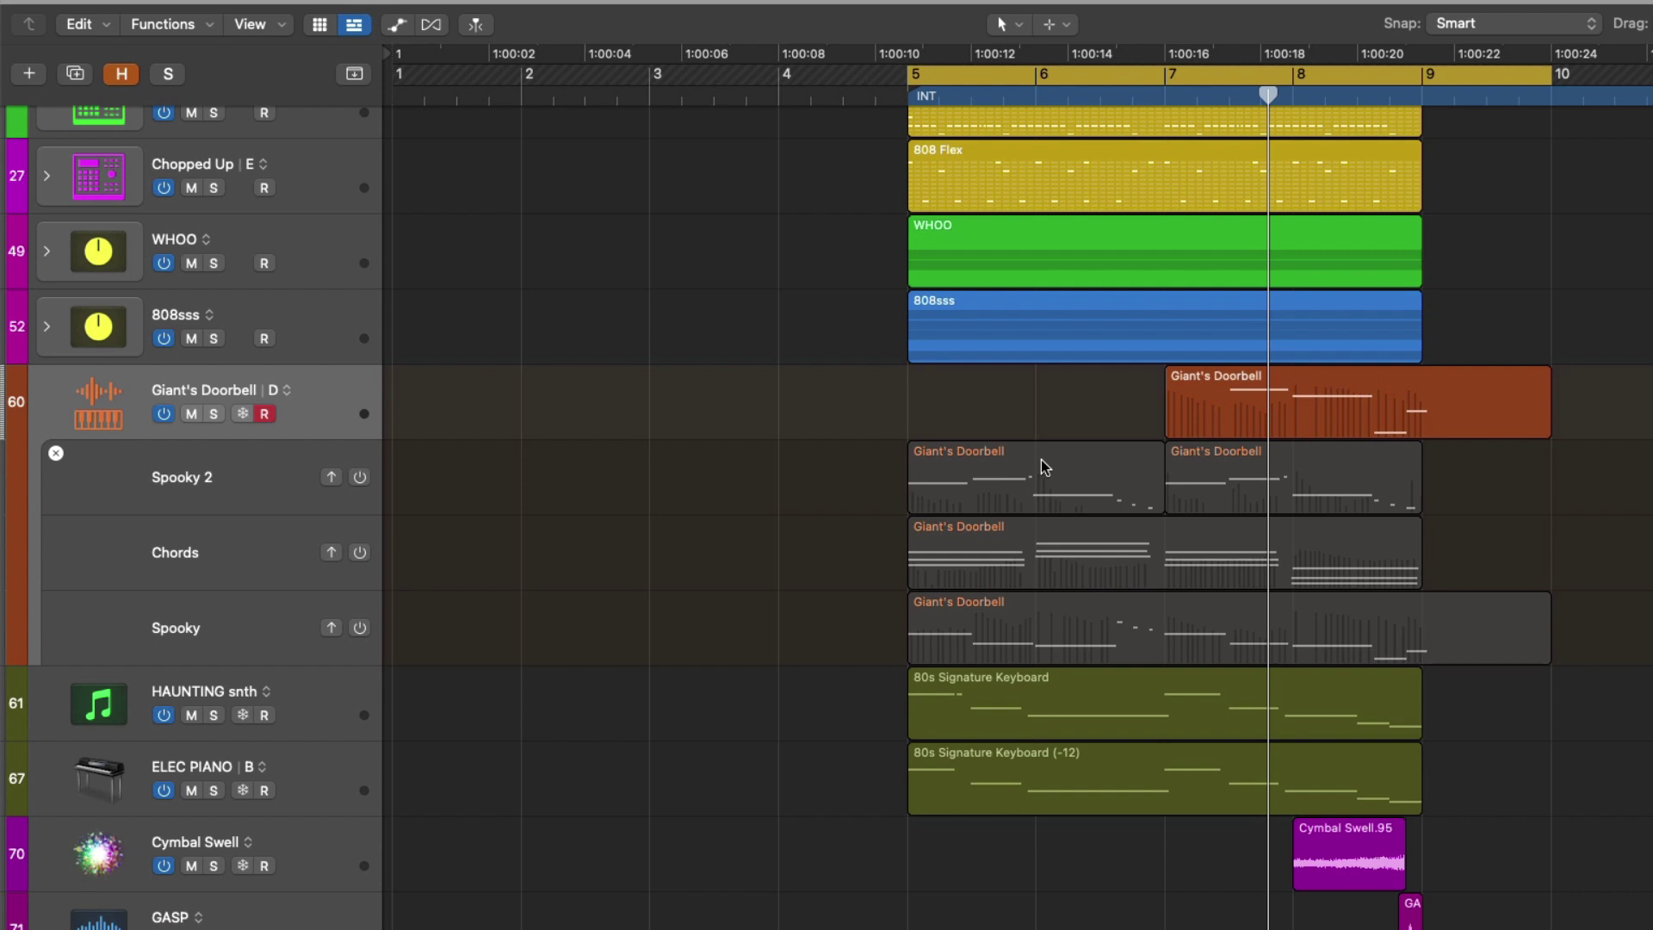
# Step: Copy Spooky 2's first piece onto the main lane, join it with the bar 7 region, and play
pyautogui.moveTo(1042, 467); pyautogui.dragTo(856, 376)
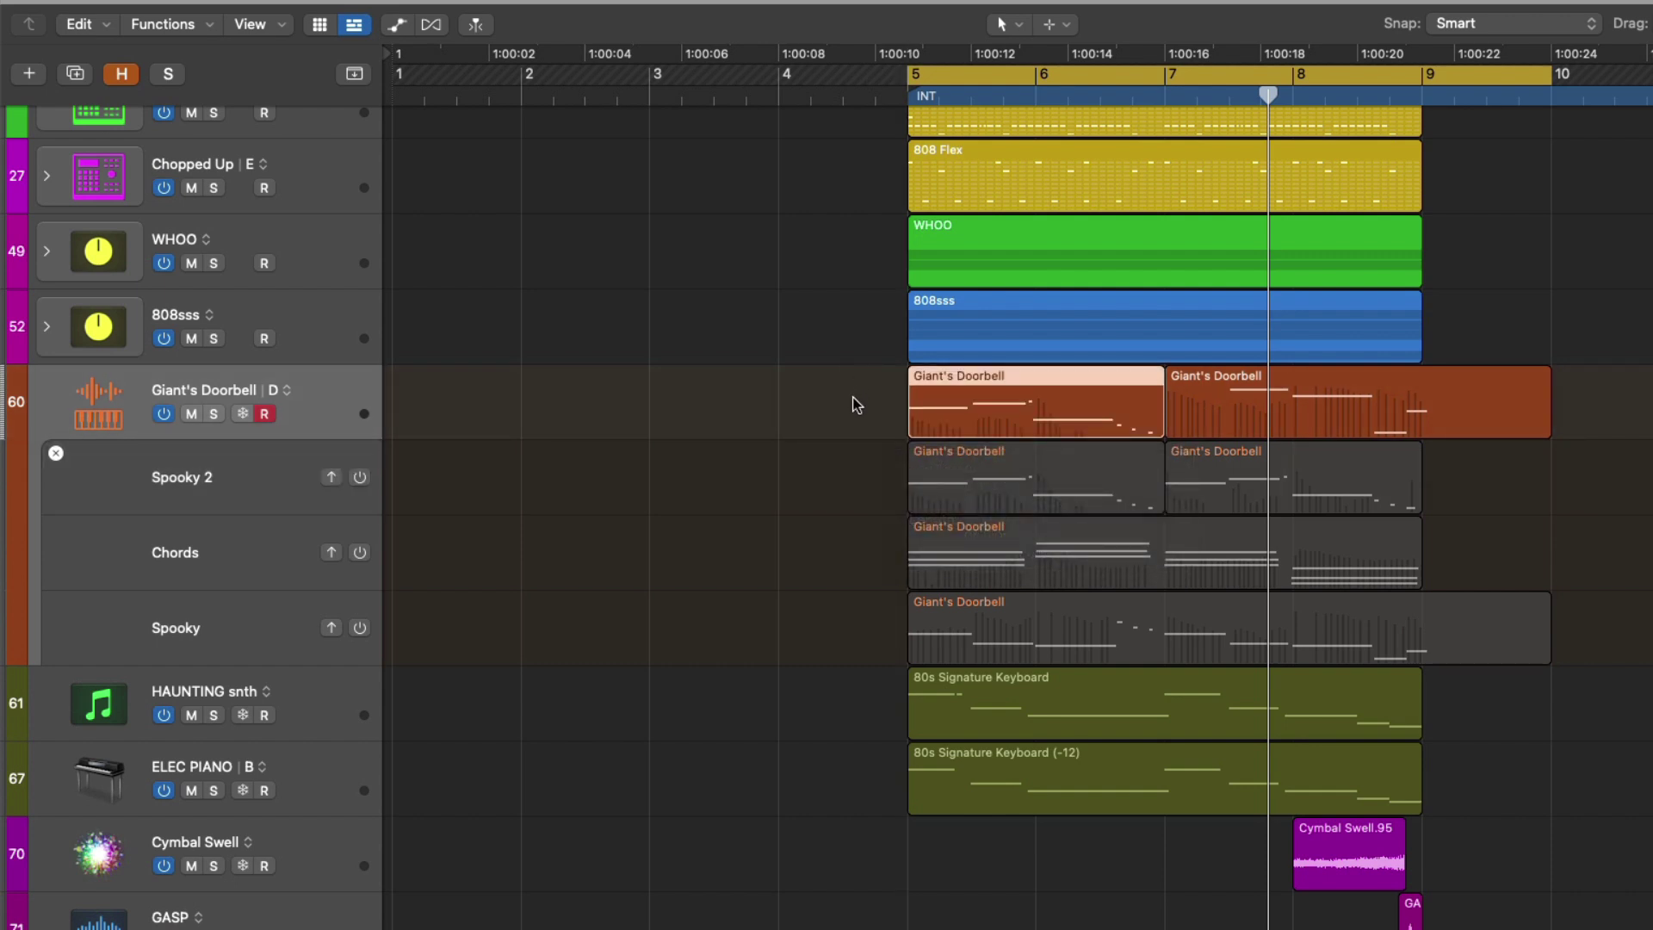
pyautogui.keyDown('shift'); pyautogui.click(1248, 413); pyautogui.keyUp('shift')
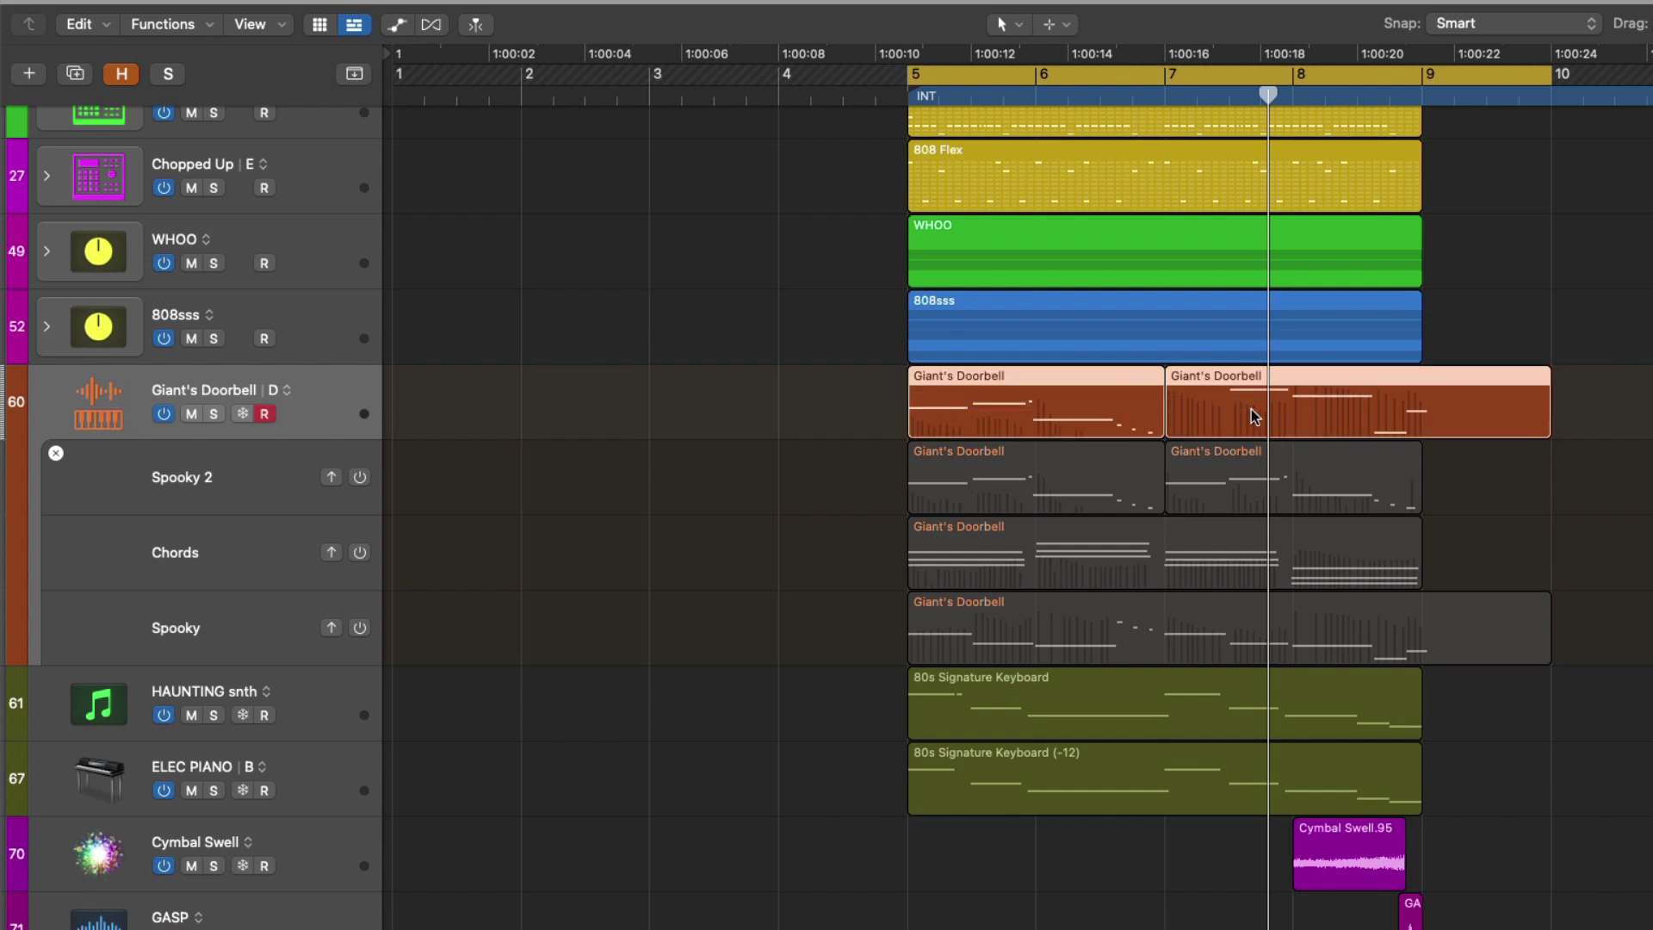
pyautogui.press('super+j')
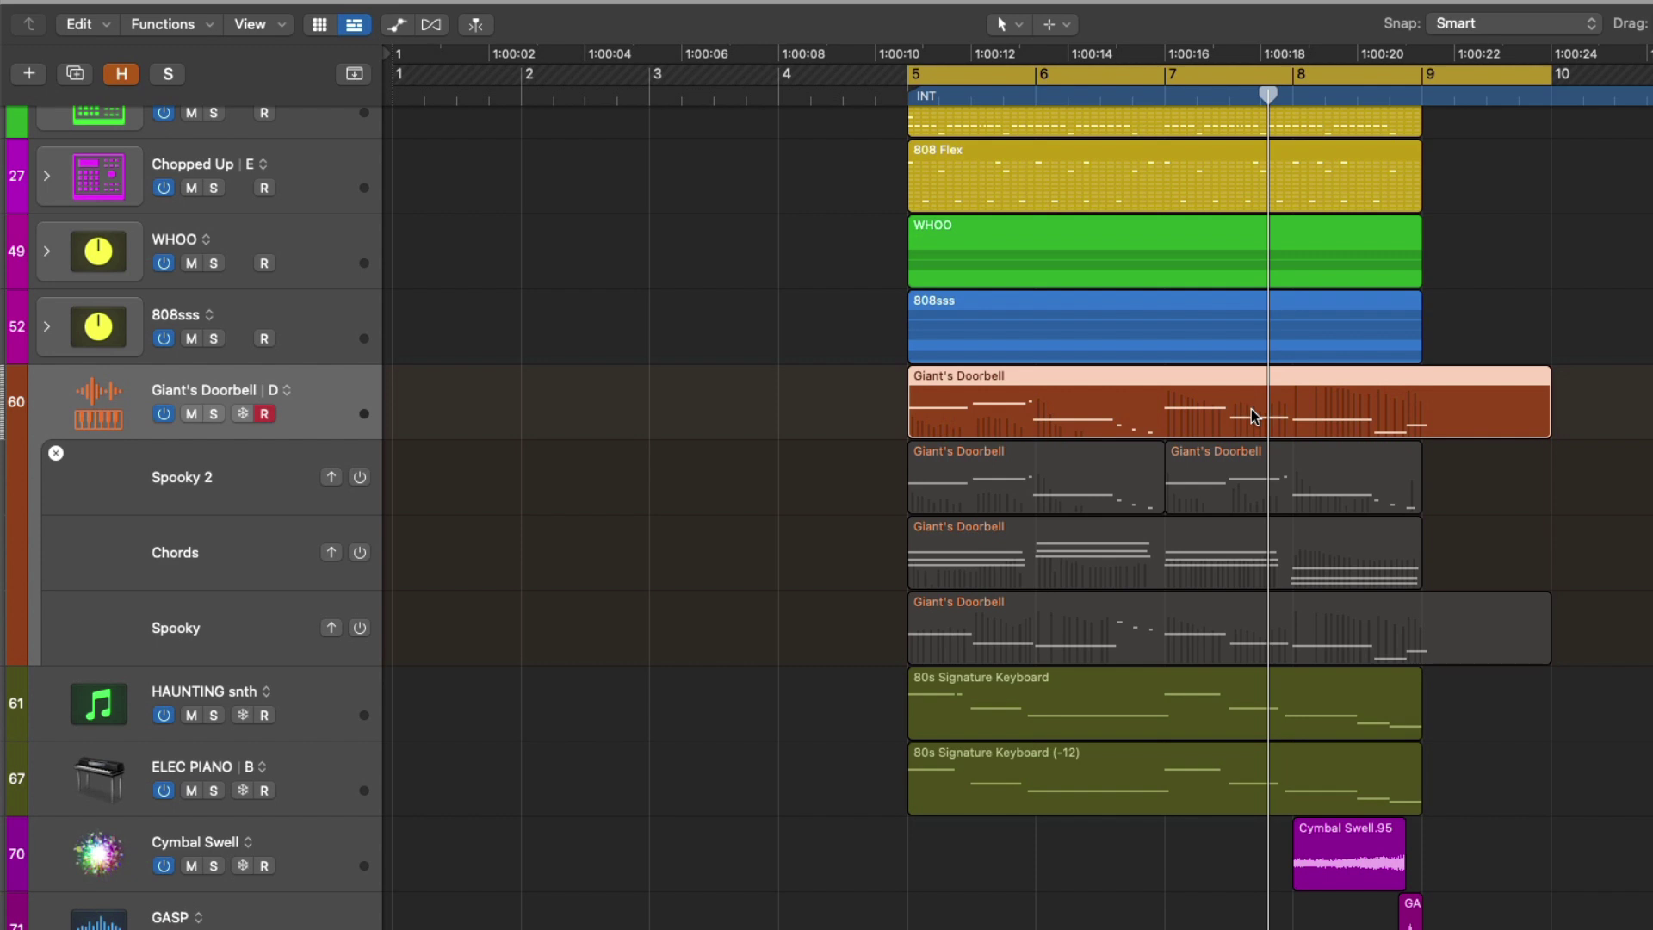
pyautogui.press('space')
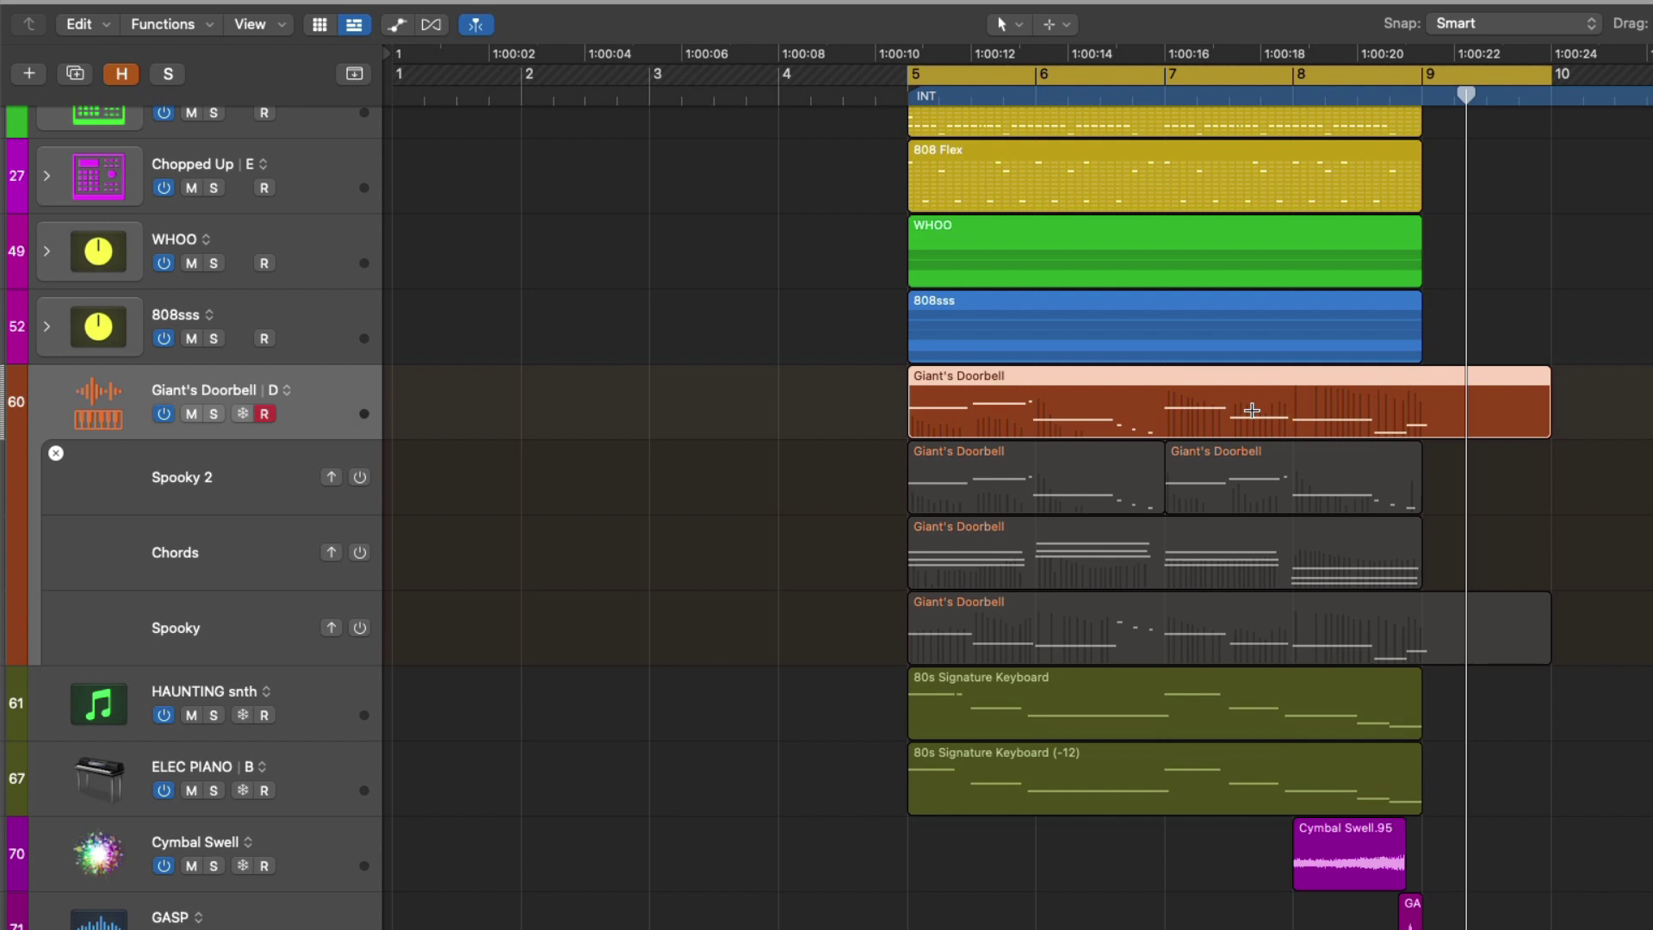
# Step: Trim both edges of the first Spooky 2 piece and lower one of its notes to E3
pyautogui.click(912, 501)
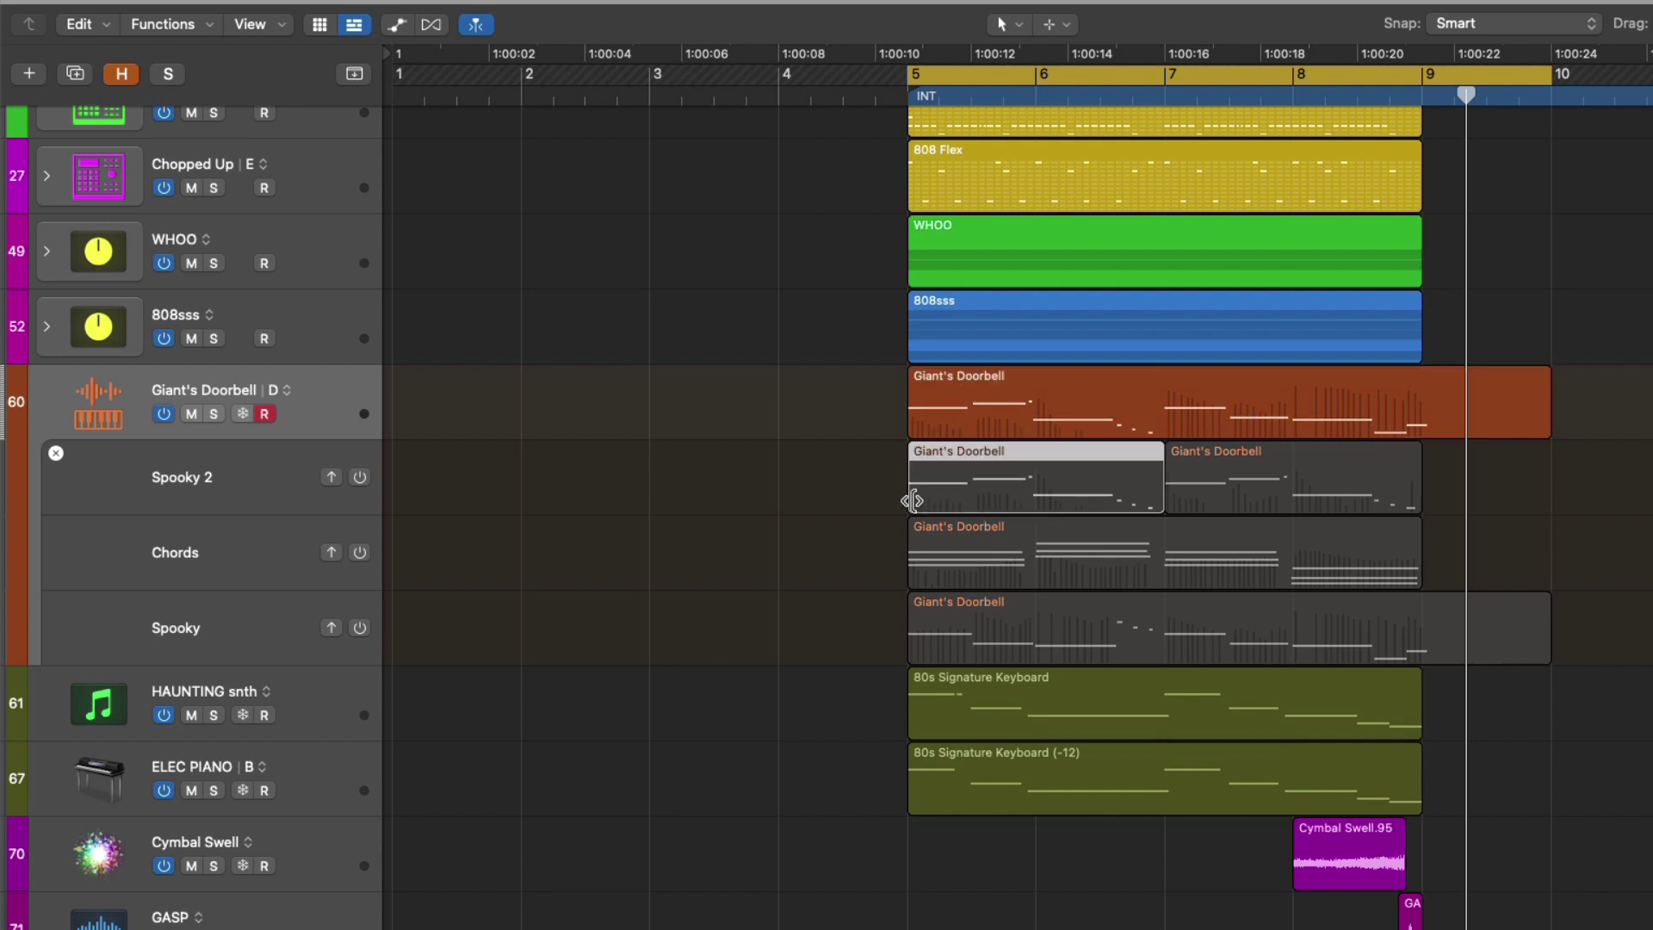
pyautogui.moveTo(912, 500); pyautogui.dragTo(970, 488)
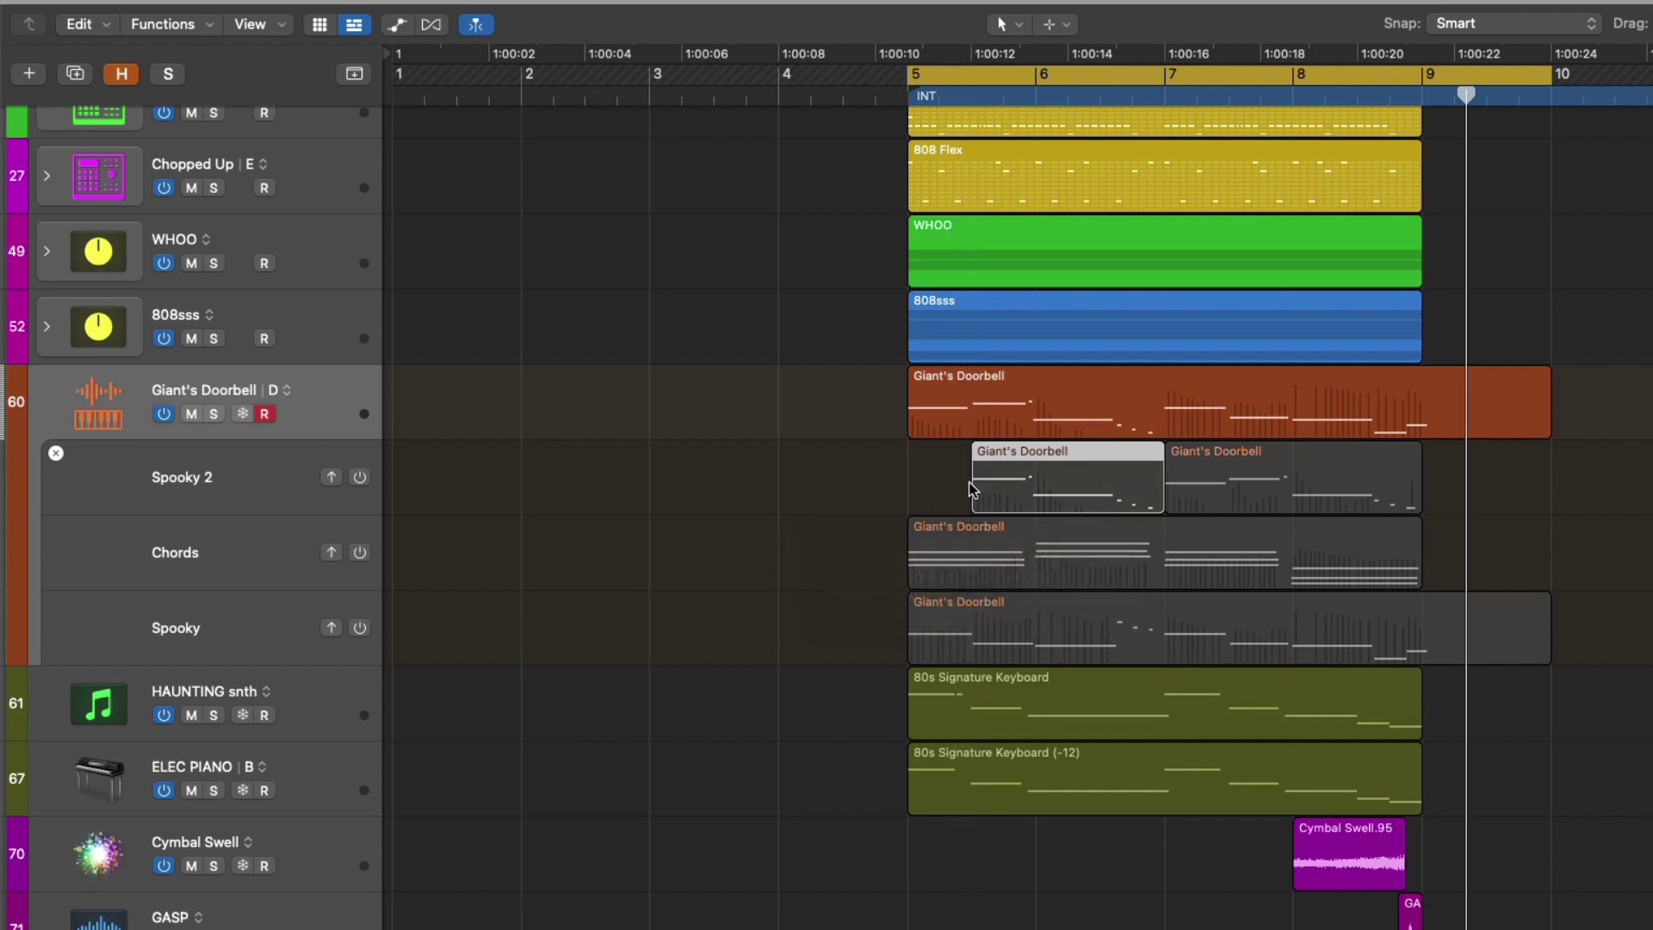
pyautogui.moveTo(1157, 493); pyautogui.dragTo(1114, 497)
pyautogui.doubleClick(1113, 495)
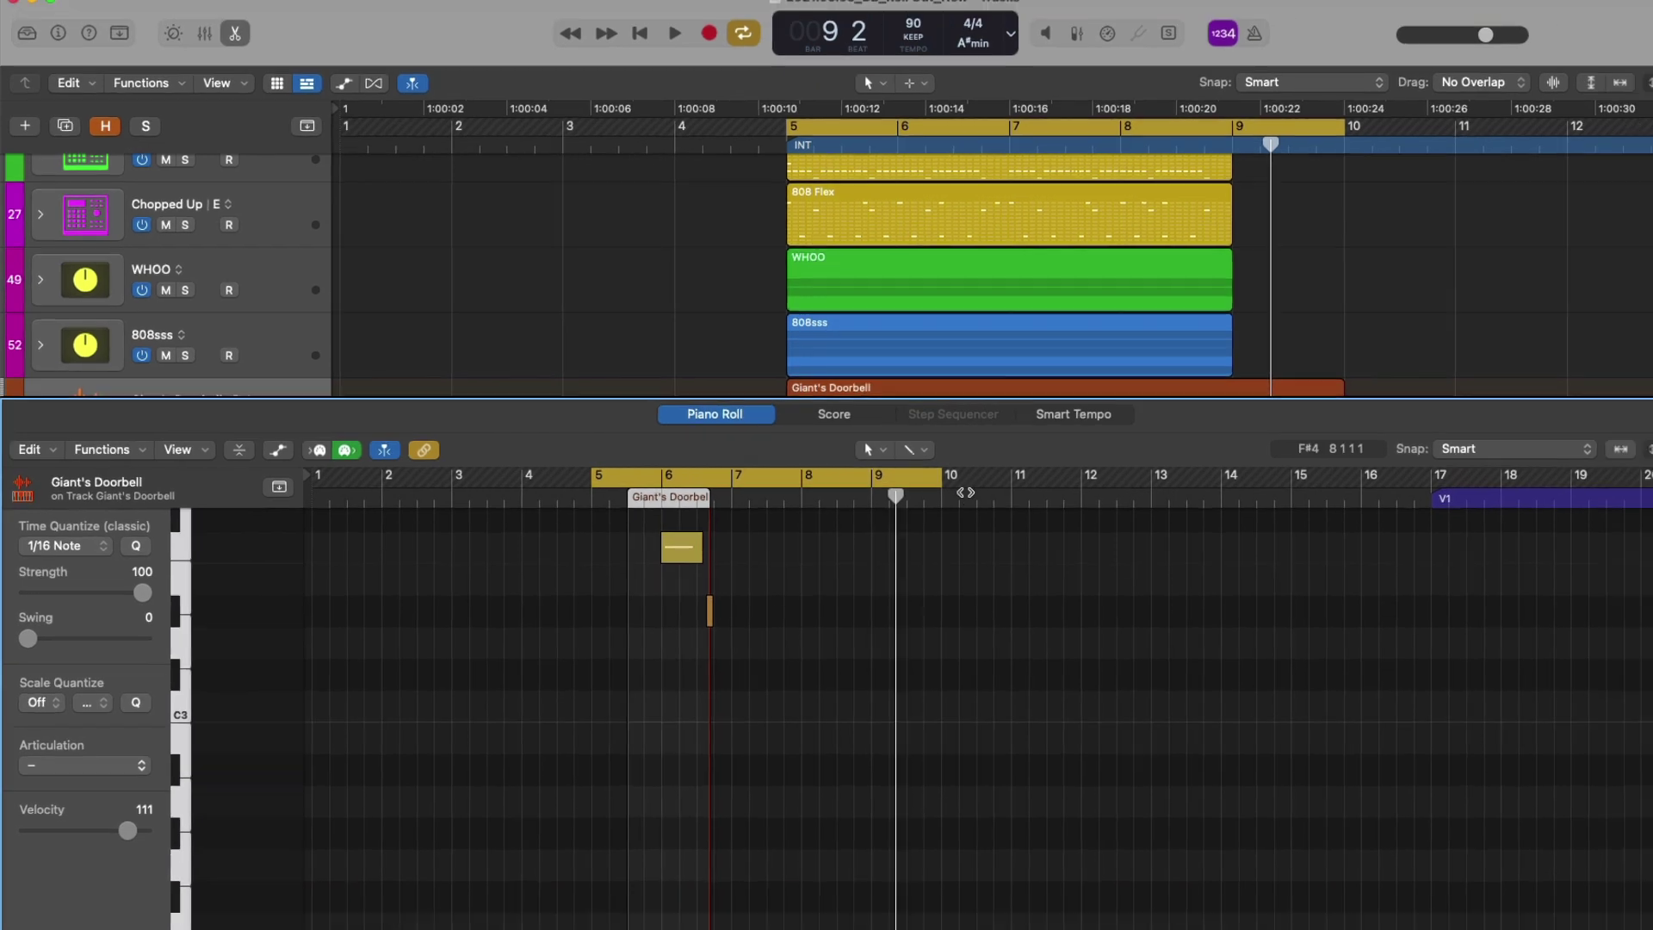
pyautogui.scroll(5, 717, 655)
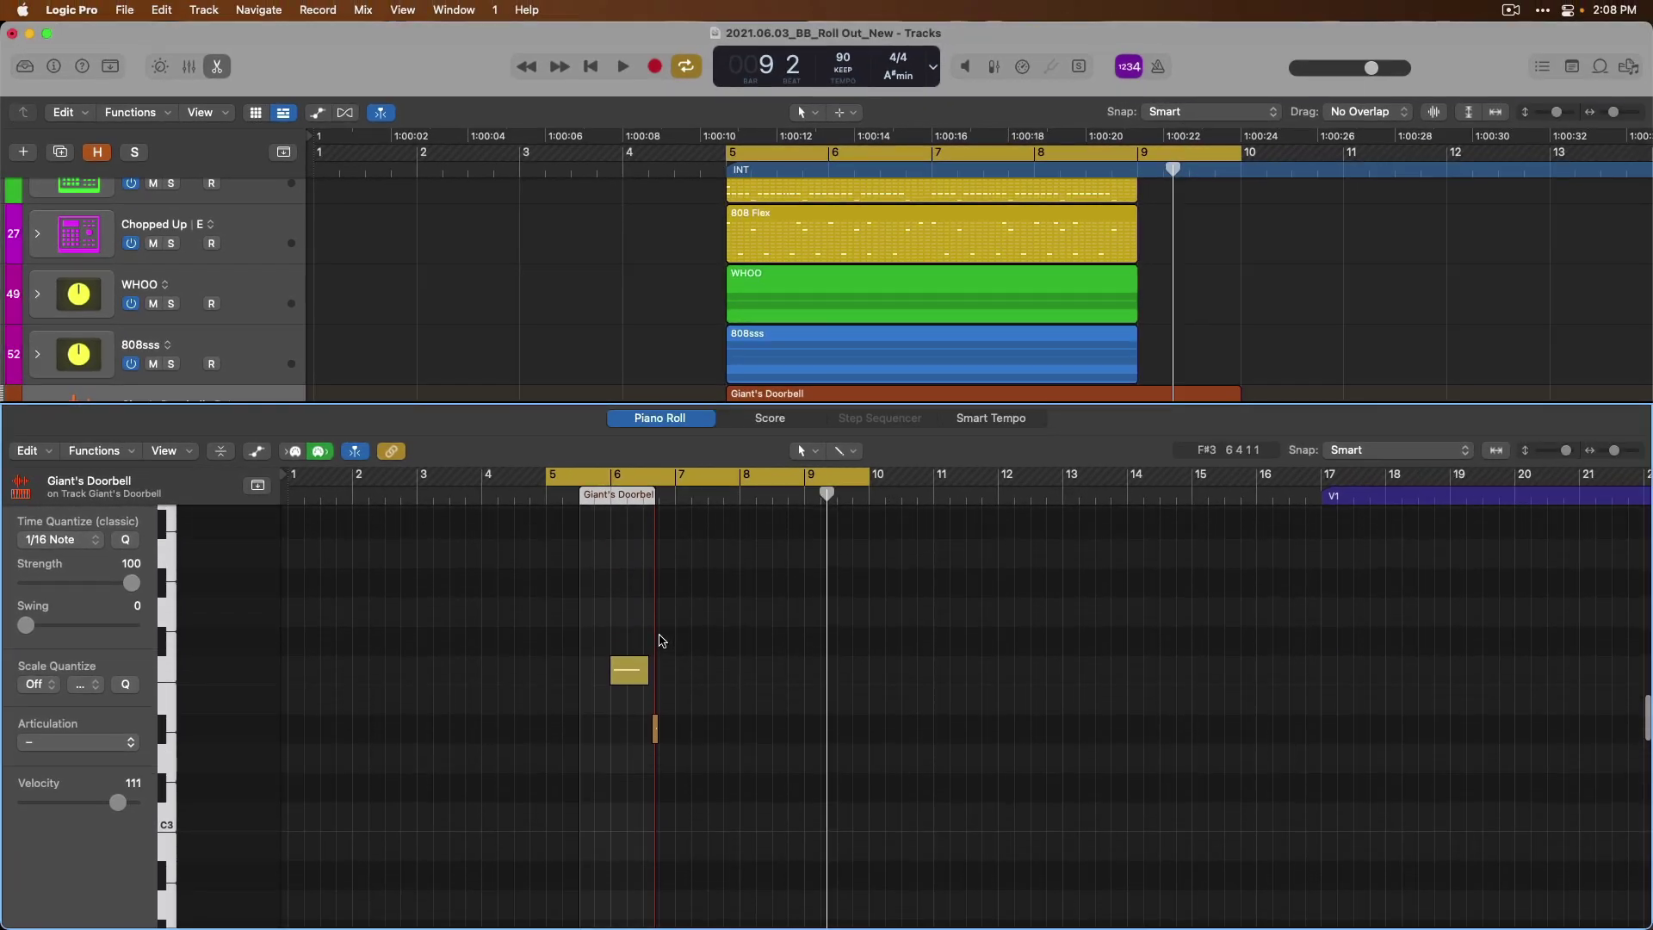
pyautogui.moveTo(628, 669); pyautogui.dragTo(643, 763)
pyautogui.press('e')
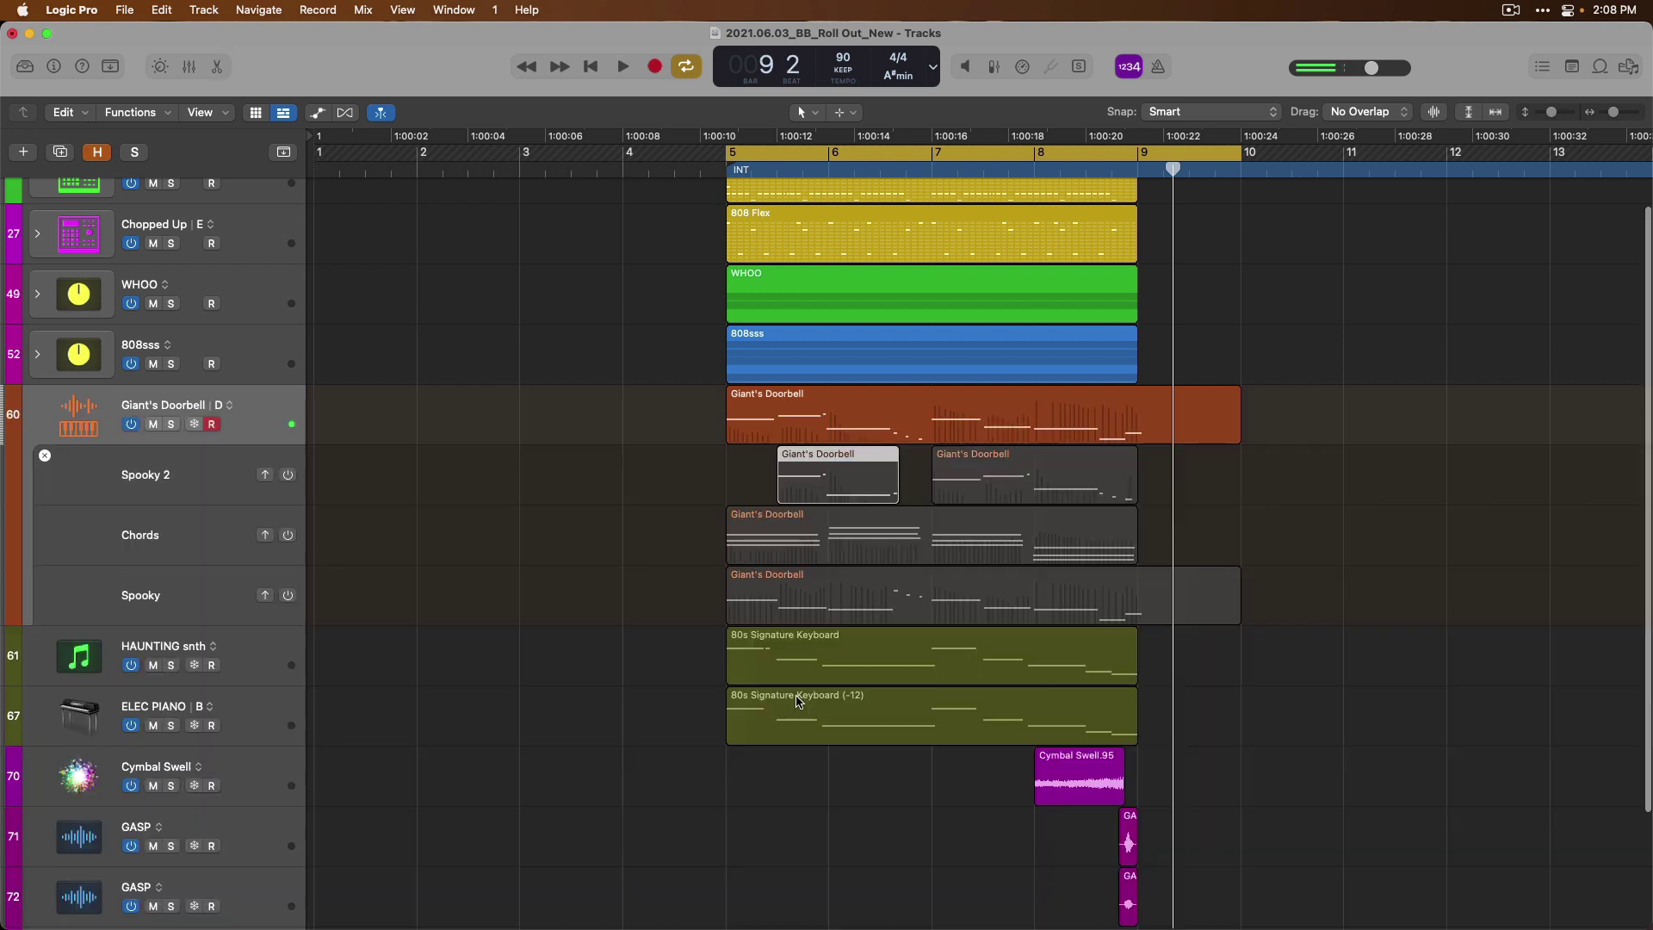
# Step: Check the Spooky take's notes, then move the Spooky 2 piece to bar 3
pyautogui.click(818, 587)
pyautogui.press('e')
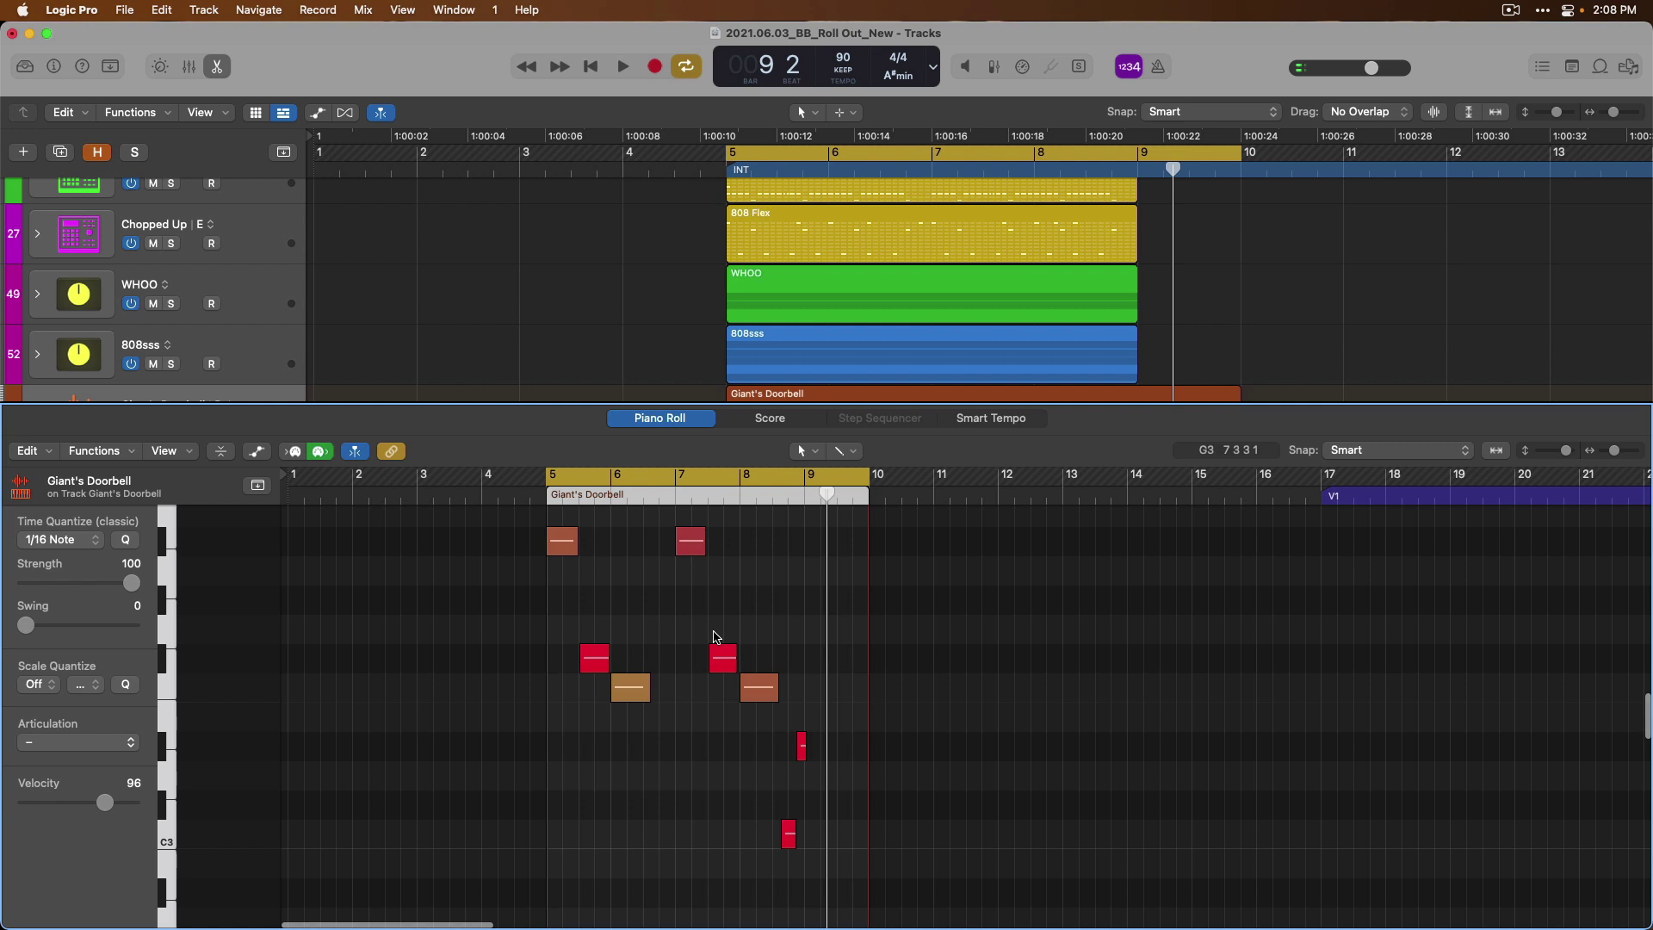
pyautogui.press('e')
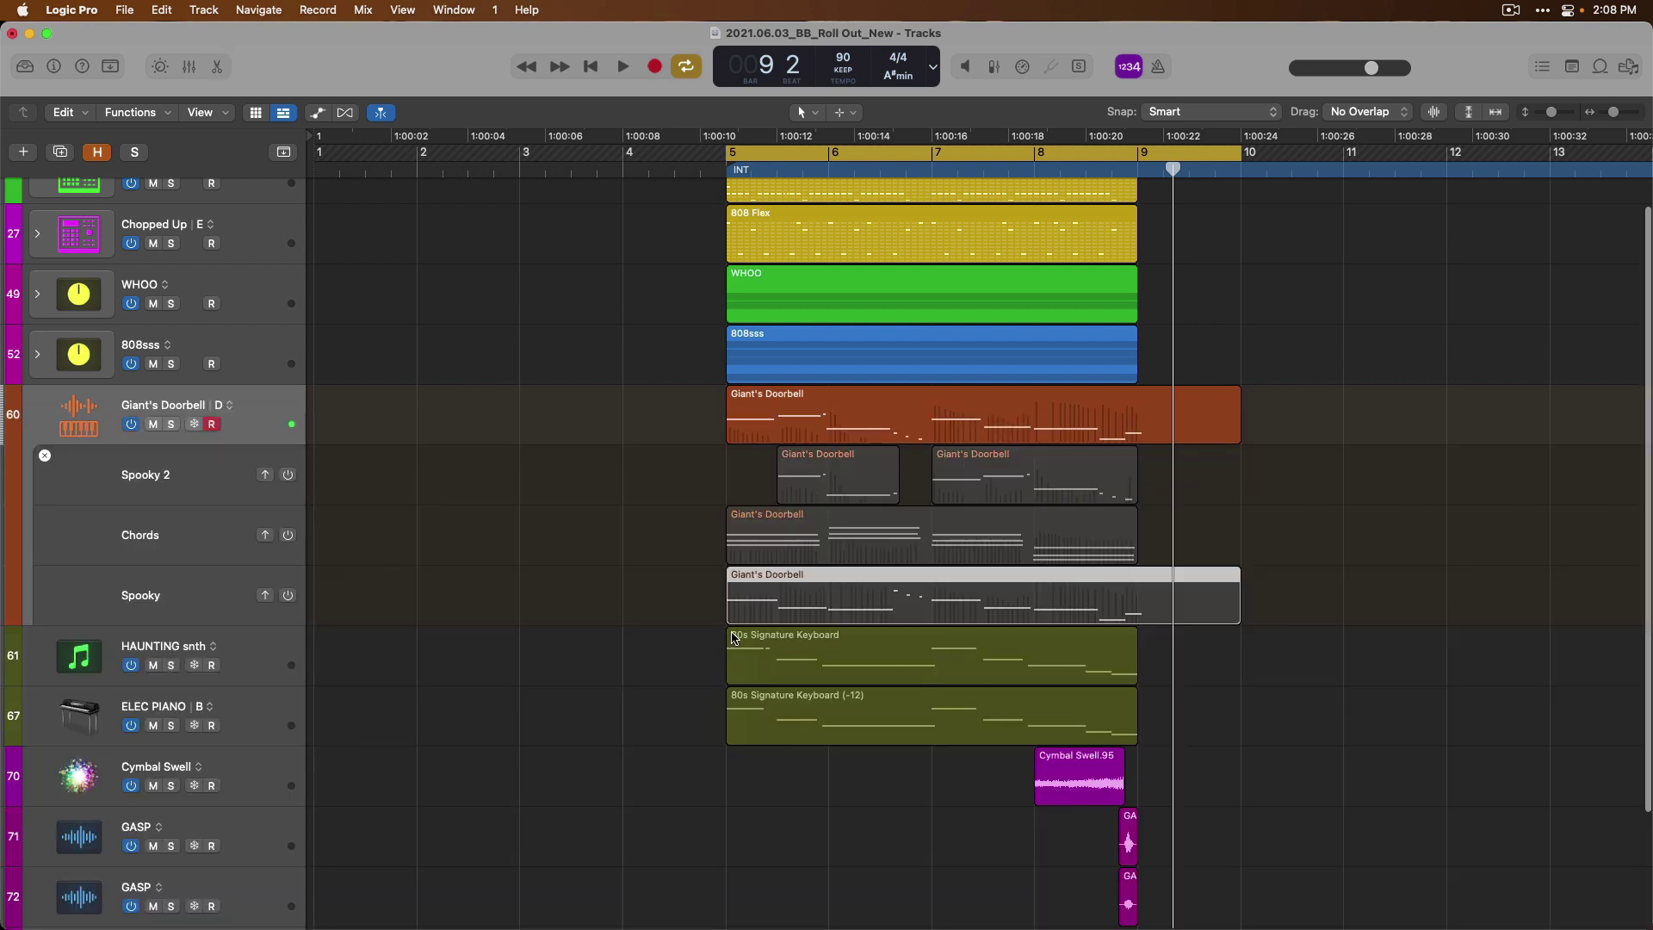
pyautogui.scroll(1, 757, 611)
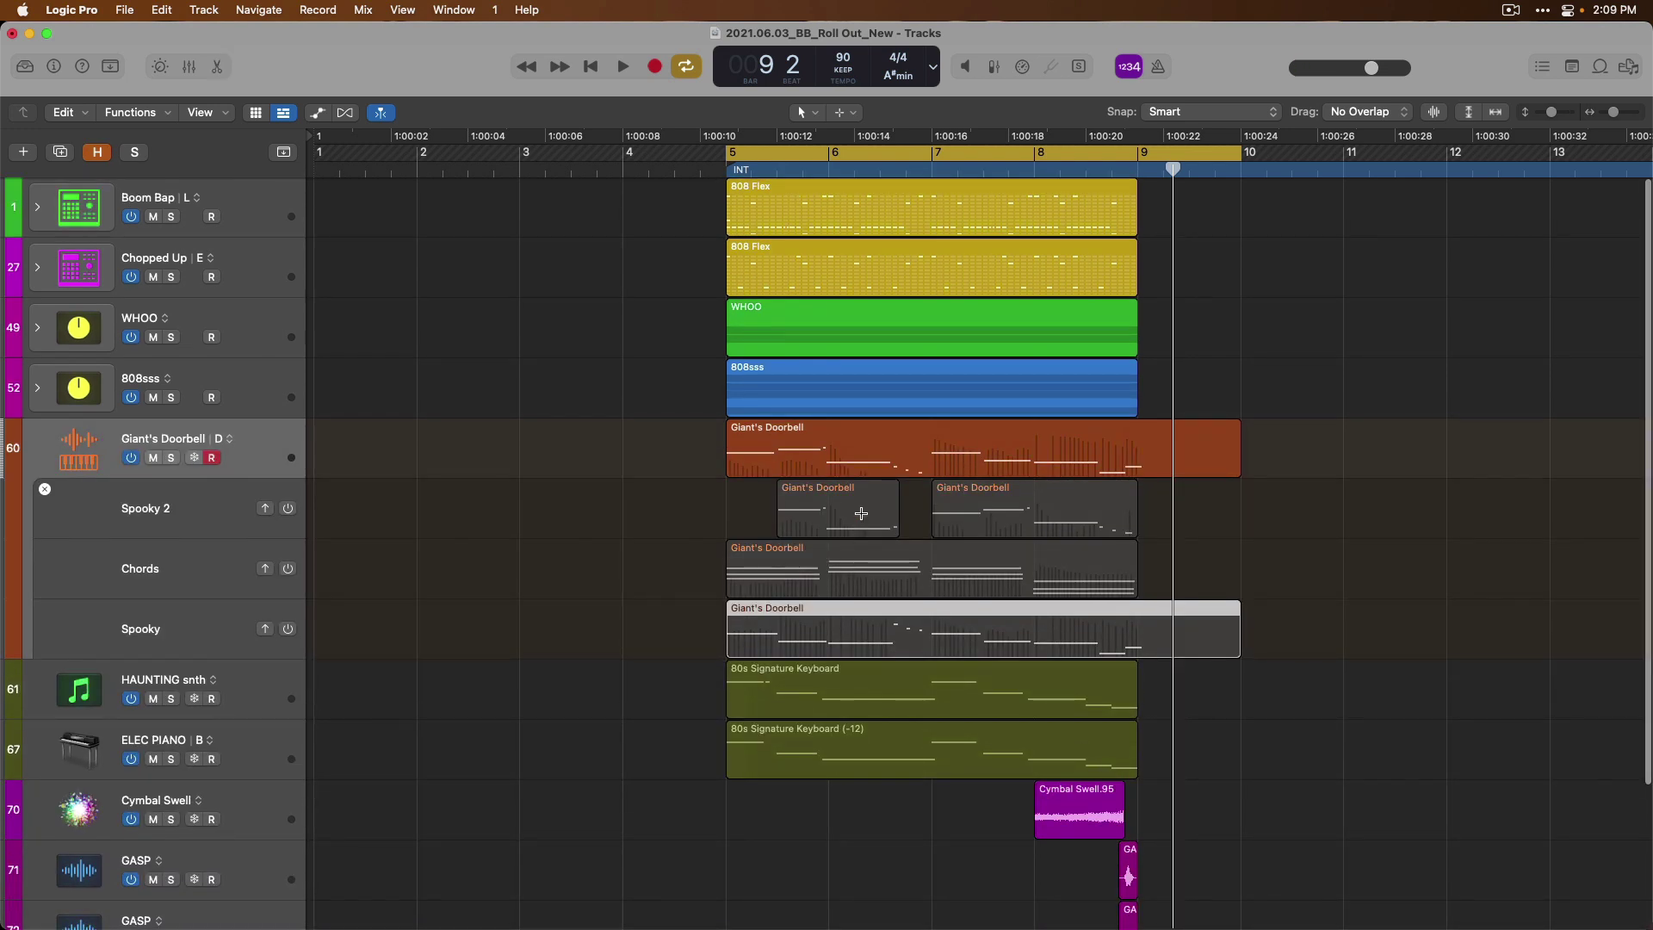
pyautogui.moveTo(861, 513); pyautogui.dragTo(648, 678)
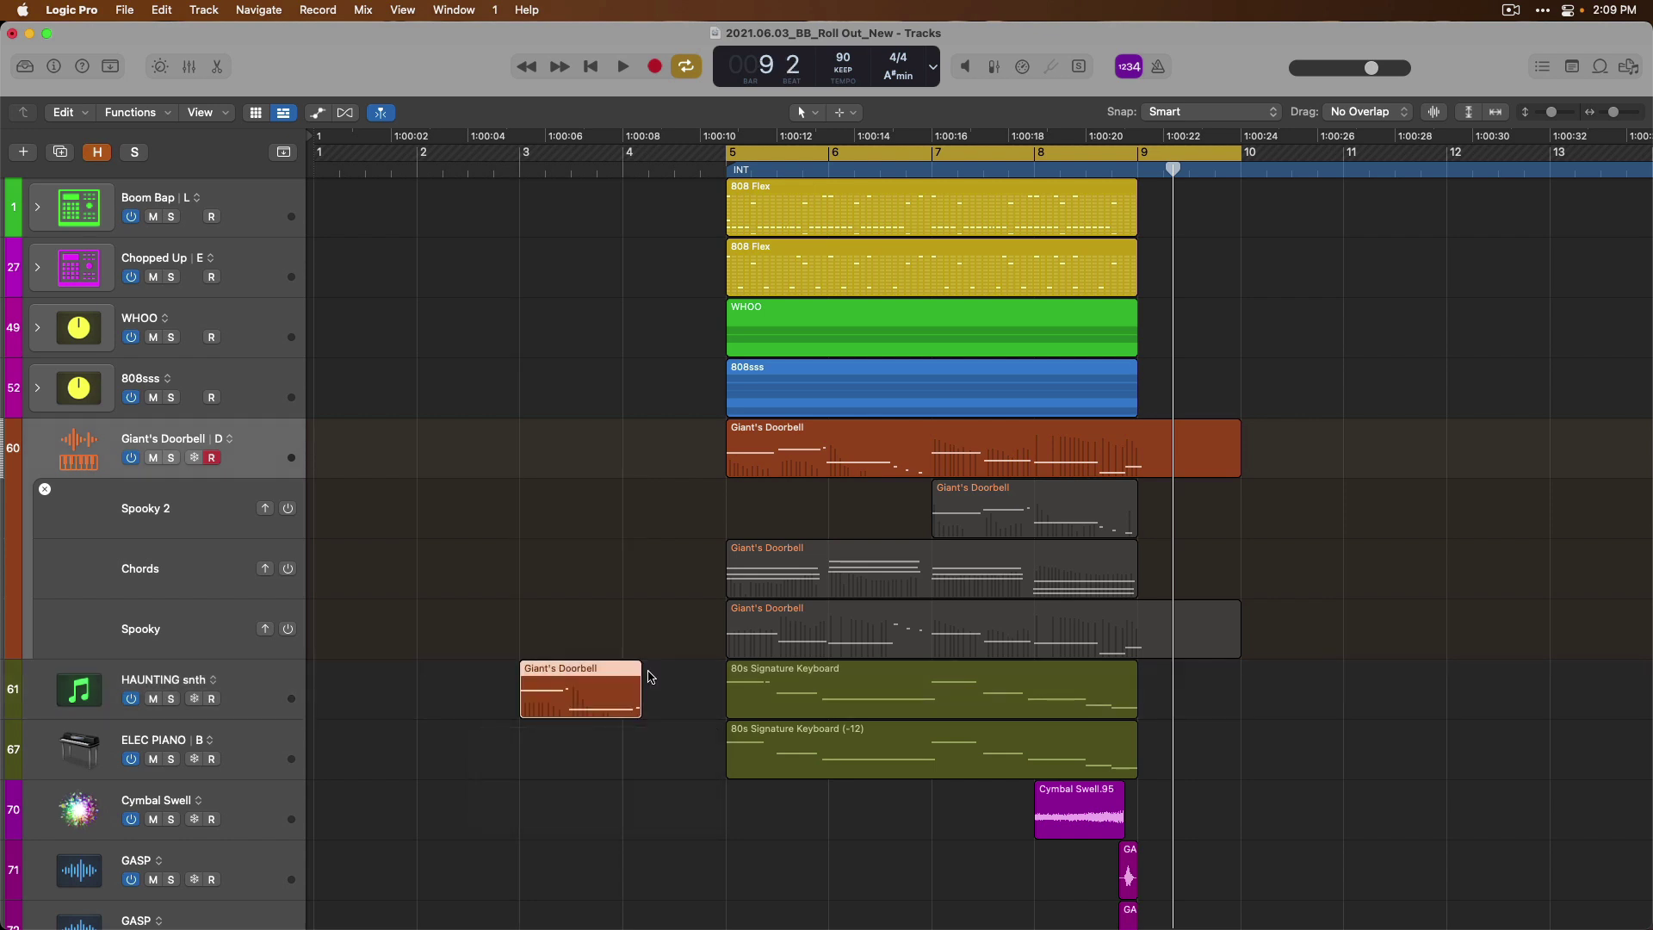